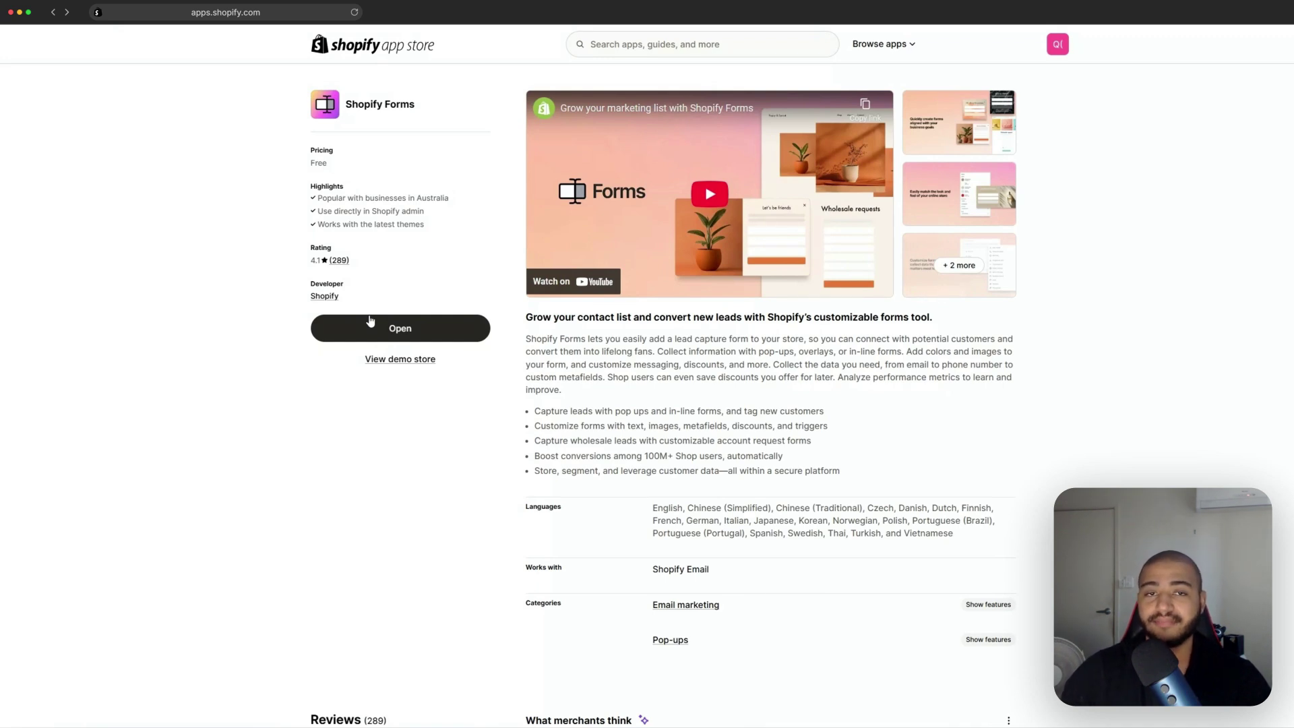
Open the Shopify Forms app from the installed apps in the store admin
{"action": "left_click", "coordinate": [400, 328]}
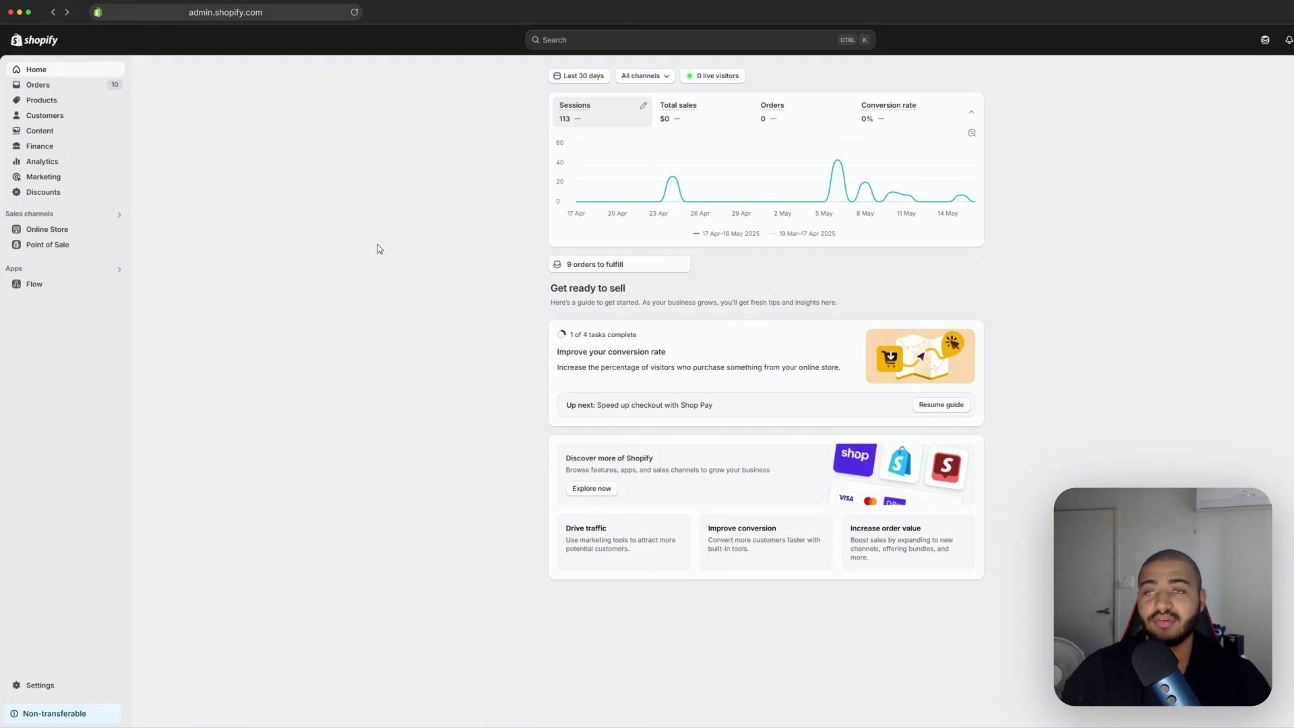
{"action": "left_click", "coordinate": [119, 269]}
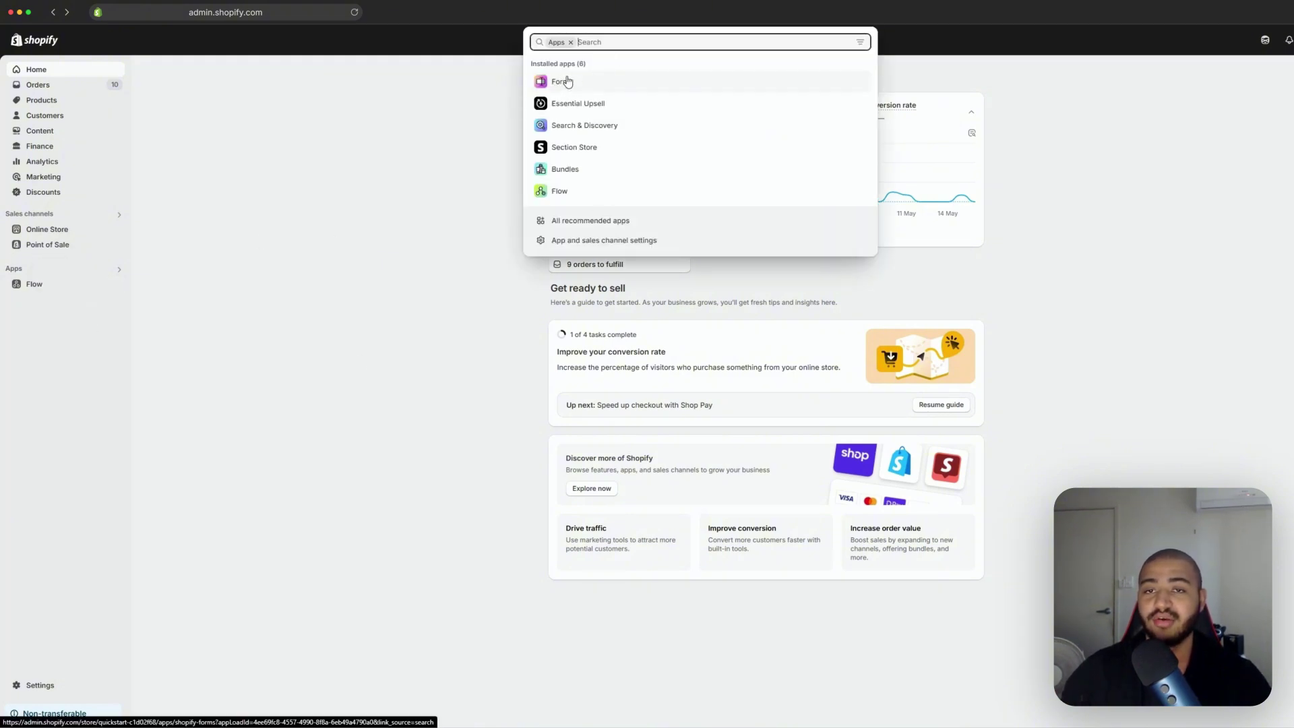
{"action": "left_click", "coordinate": [588, 82]}
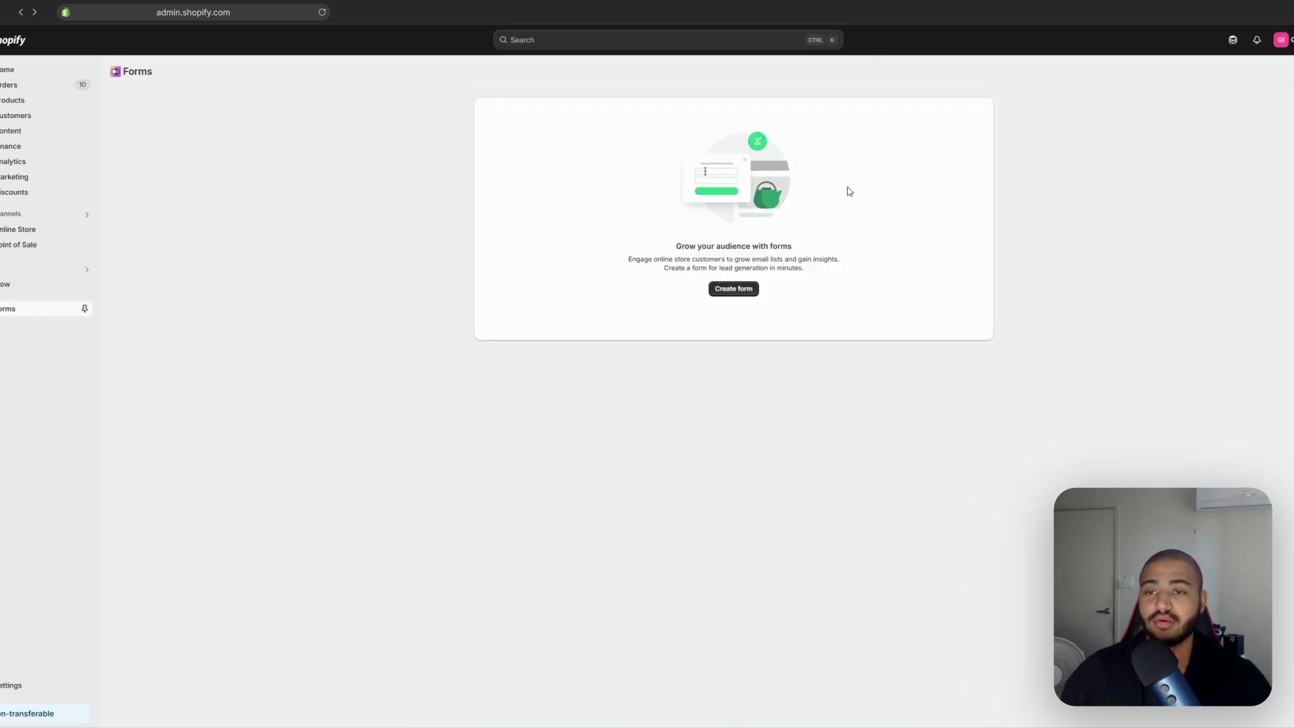
Create a new form of the Popup type named "Discount Popup"
{"action": "left_click", "coordinate": [733, 290]}
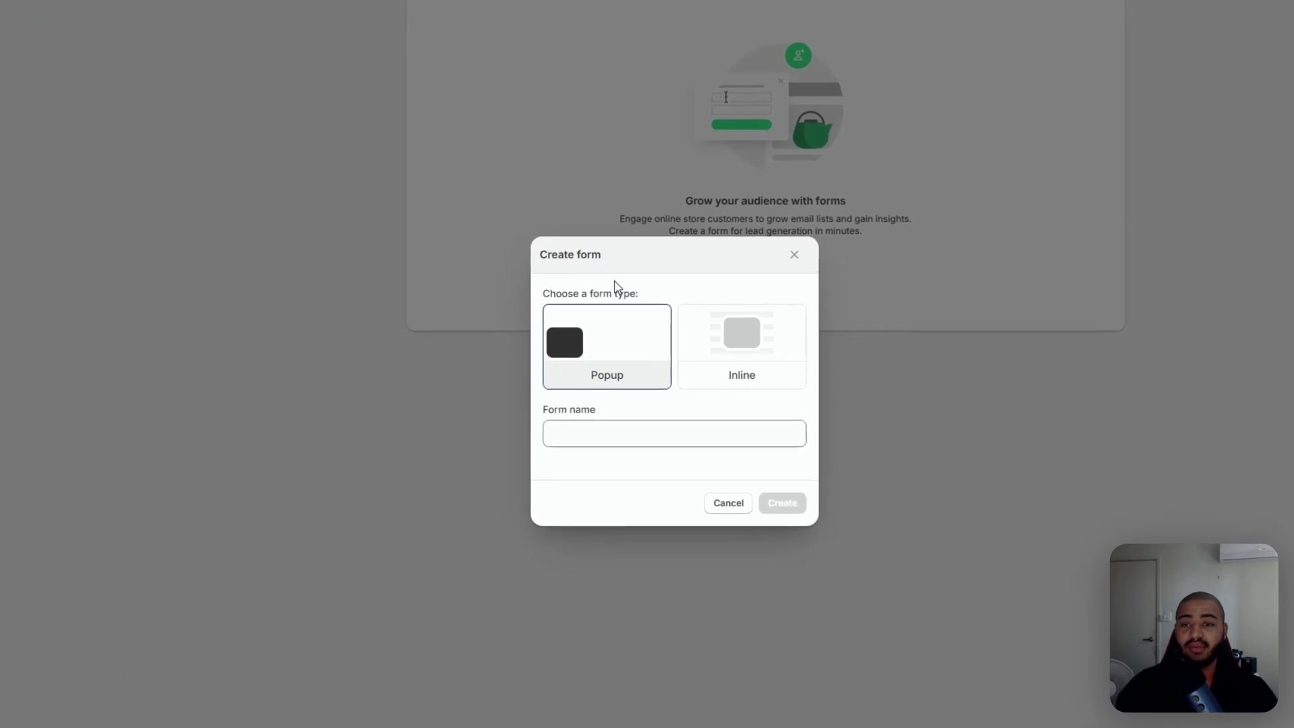
{"action": "left_click", "coordinate": [636, 332]}
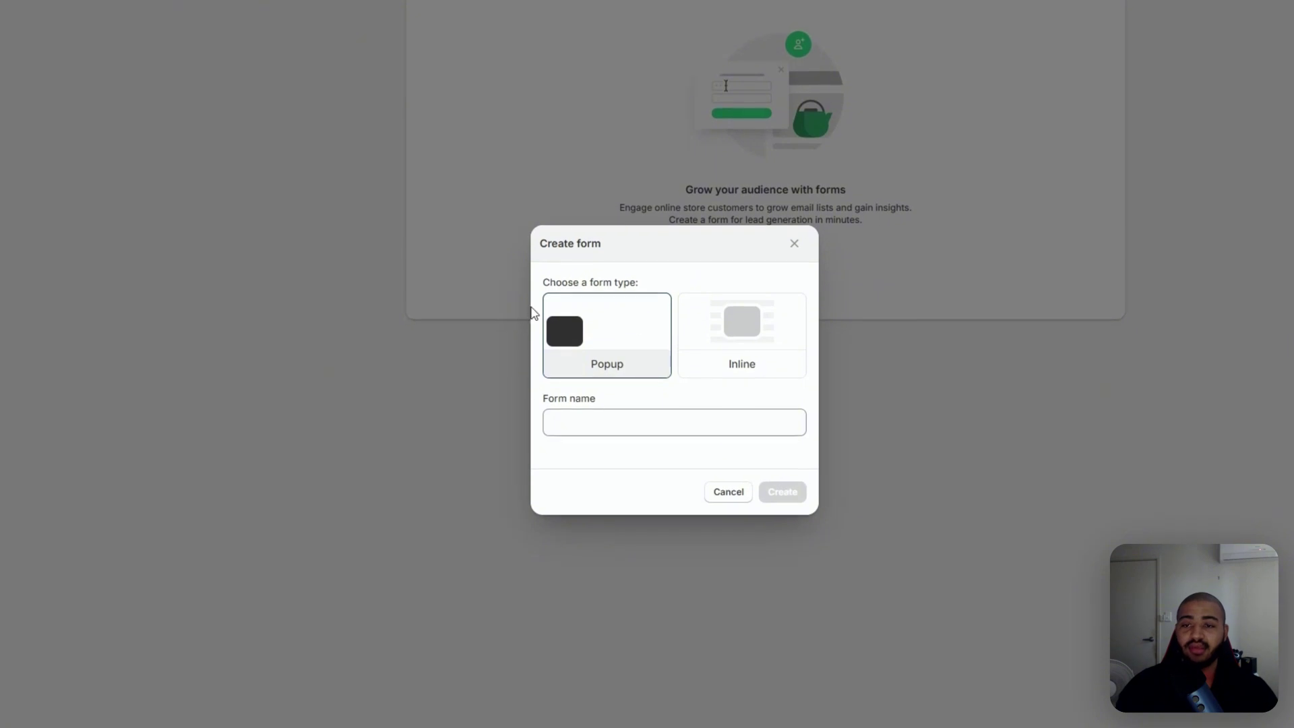
{"action": "left_click", "coordinate": [750, 344]}
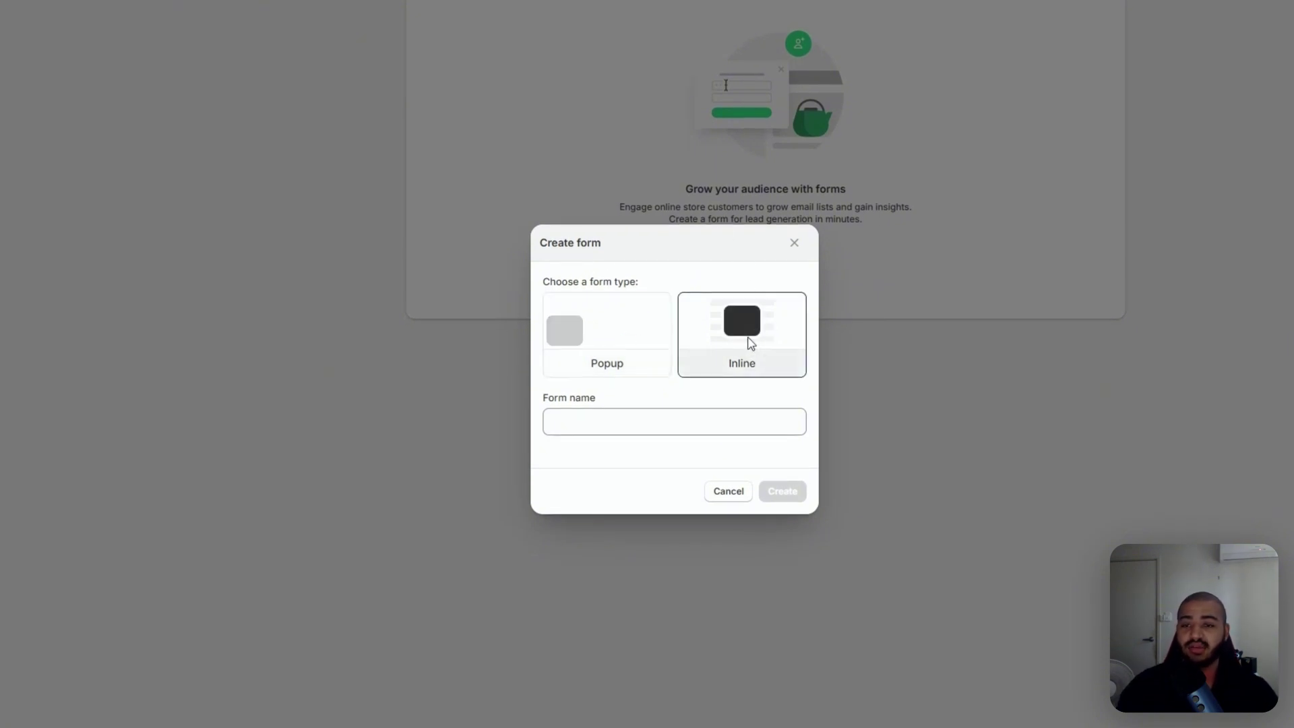
{"action": "left_click", "coordinate": [713, 422]}
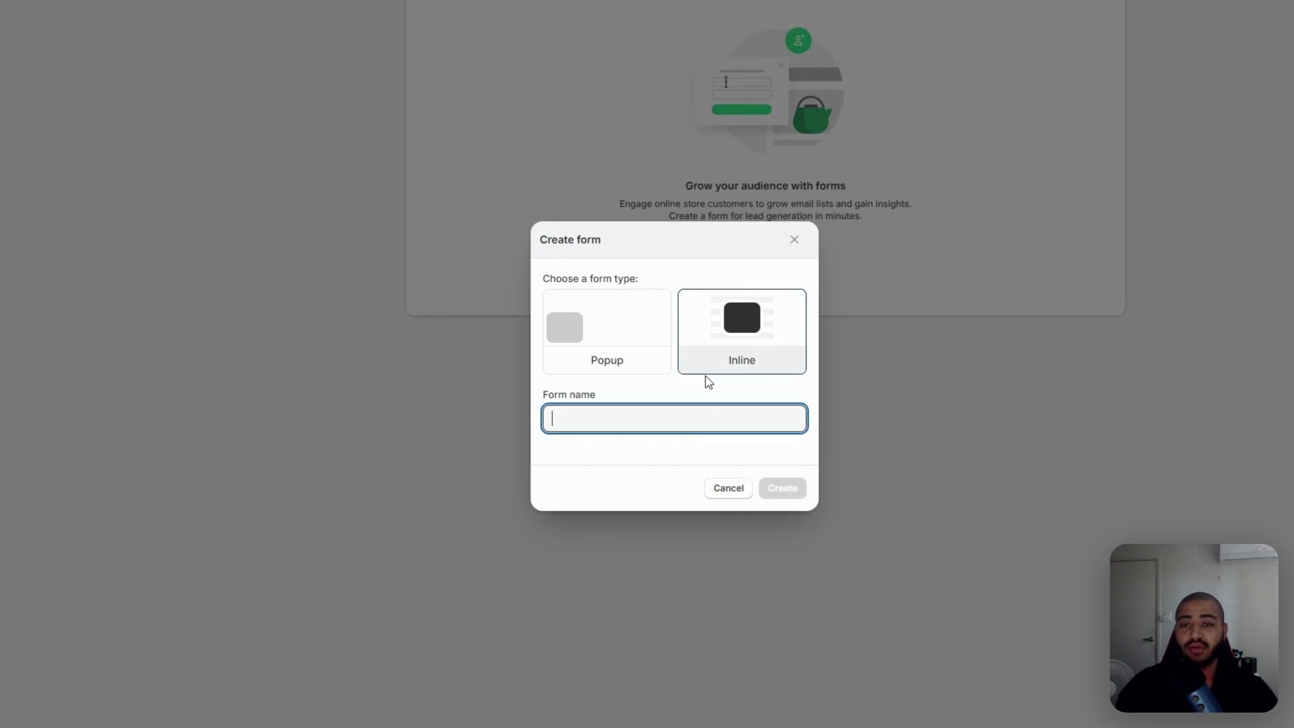
{"action": "left_click", "coordinate": [589, 312]}
{"action": "left_click", "coordinate": [673, 414]}
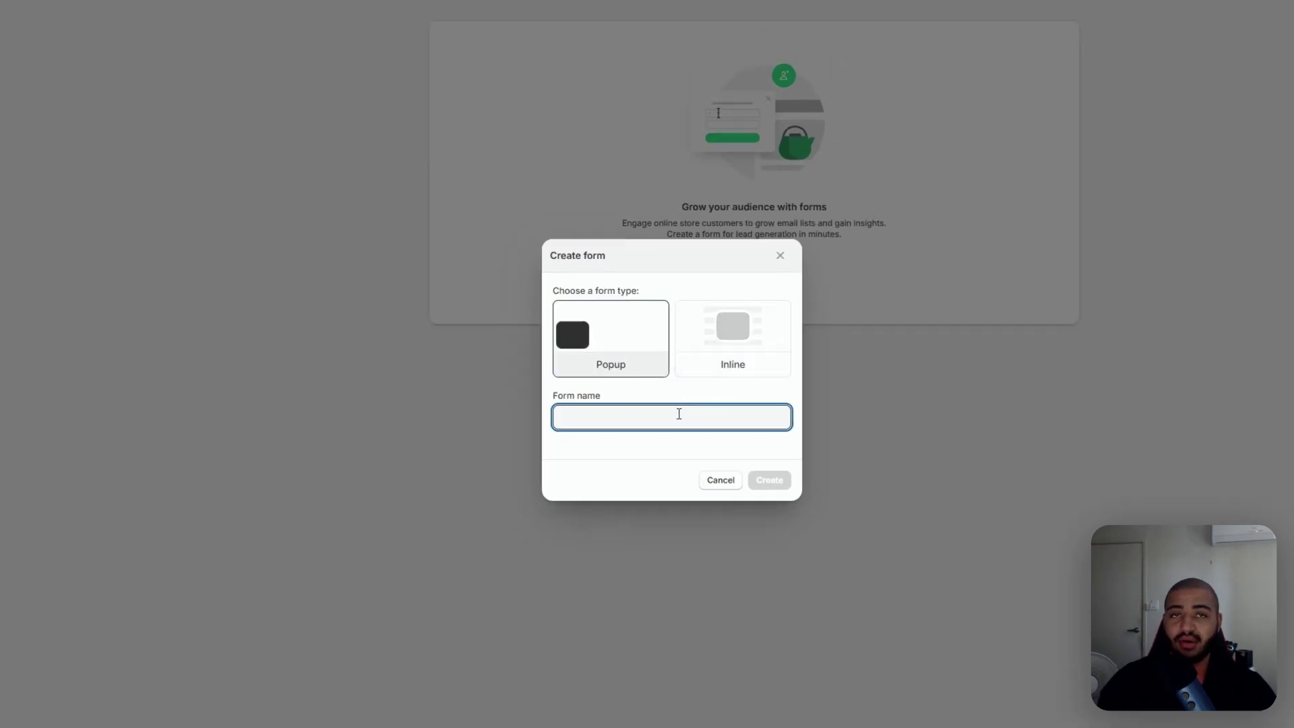
{"action": "type", "text": "Discount Popuyp"}
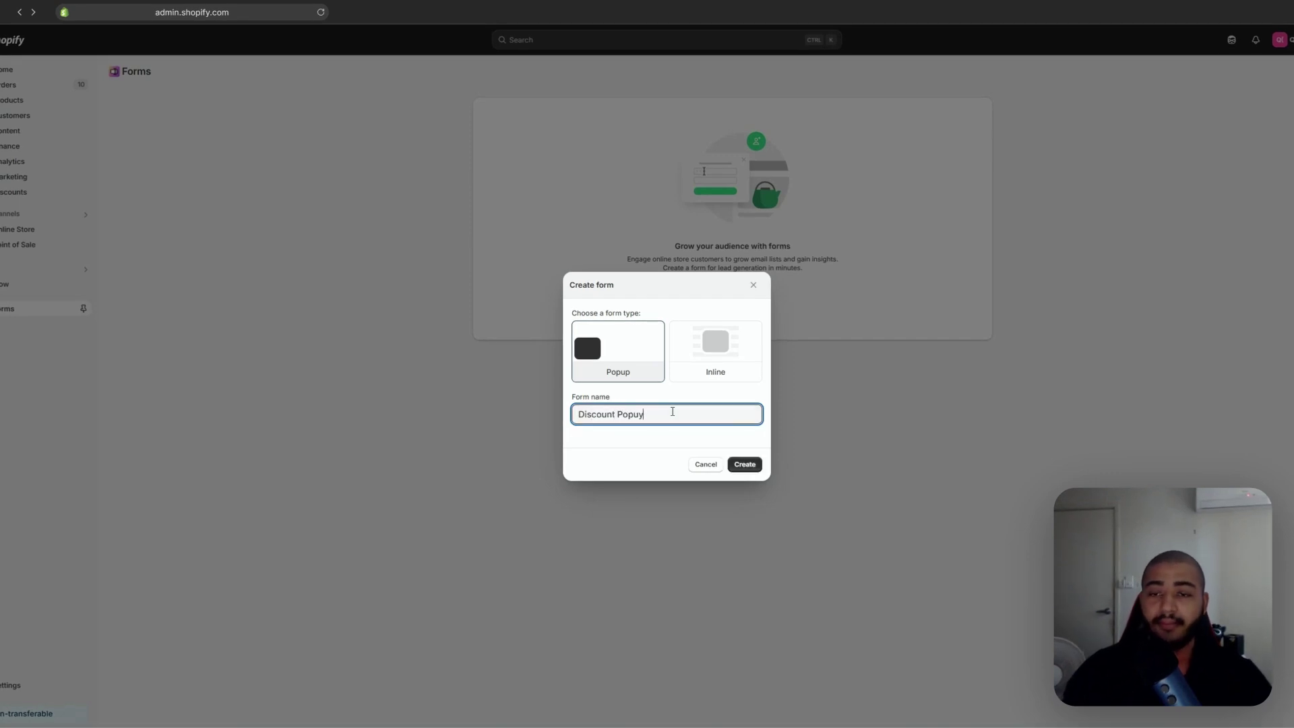
{"action": "key", "text": "BackSpace"}
{"action": "key", "text": "BackSpace"}
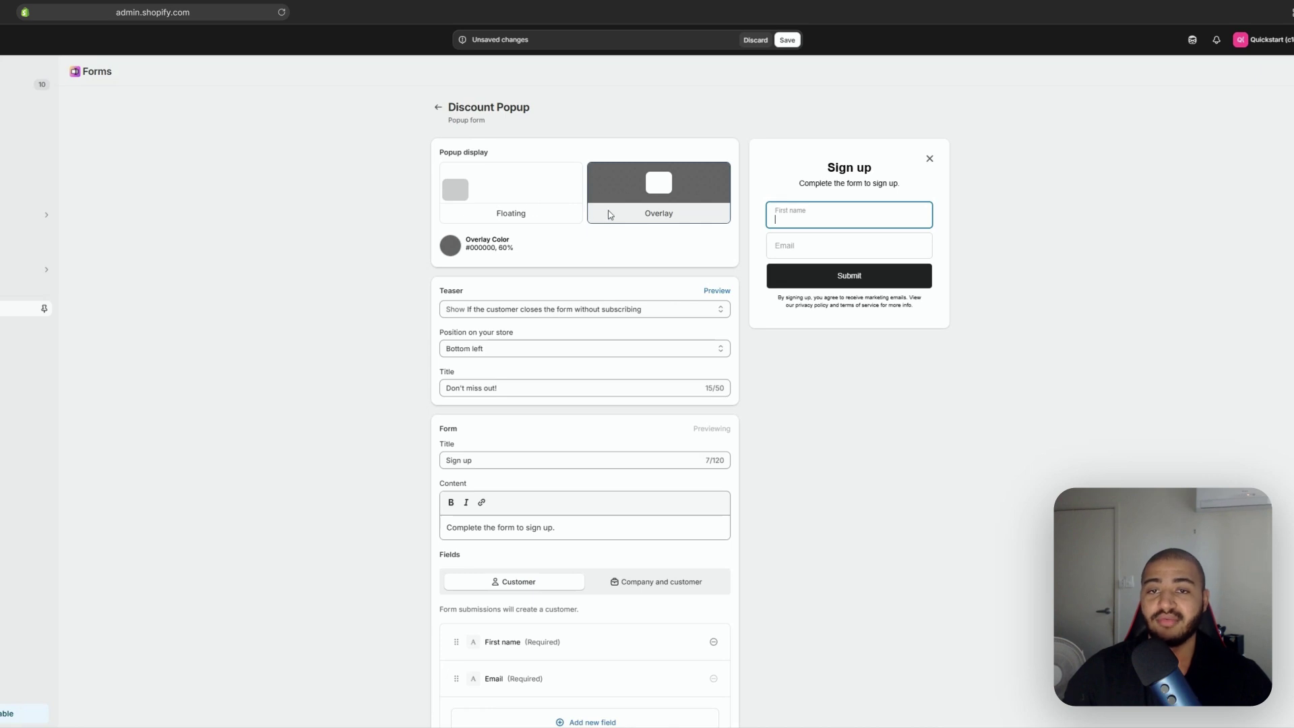
Try the Floating popup display against Overlay and view the floating form's store position options
{"action": "left_click", "coordinate": [452, 206]}
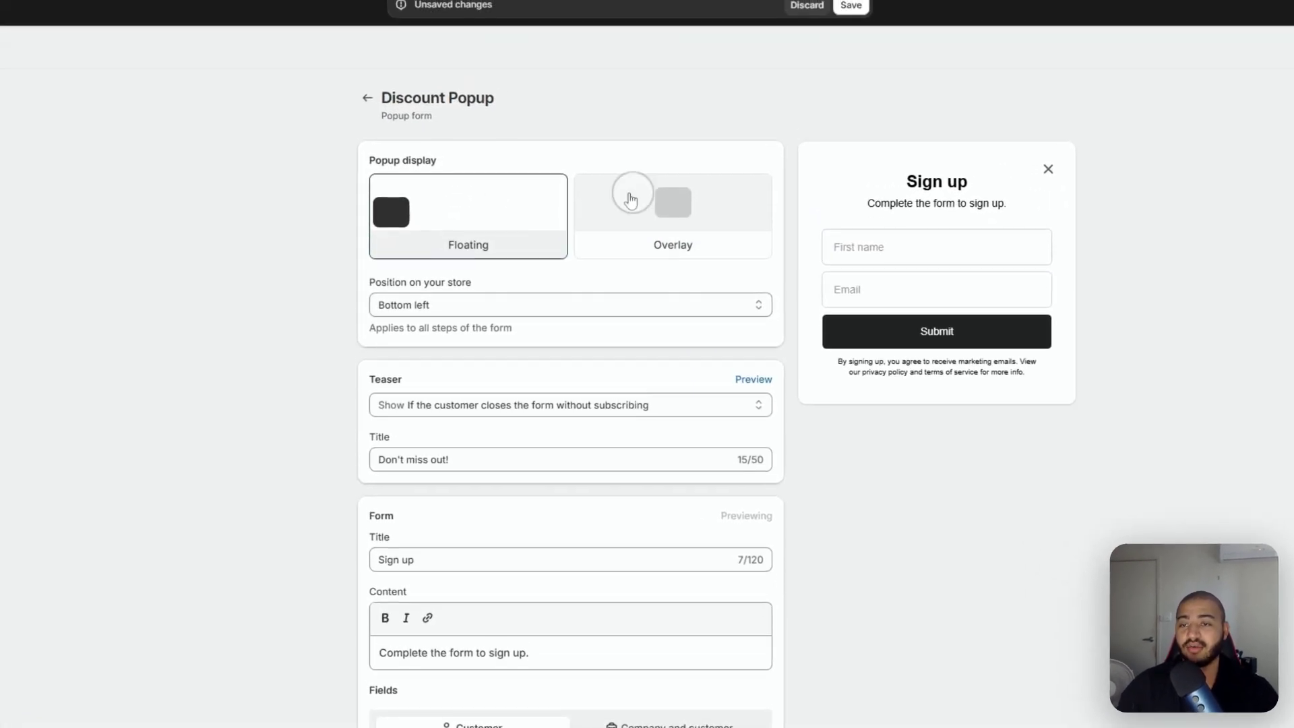
{"action": "left_click", "coordinate": [630, 199]}
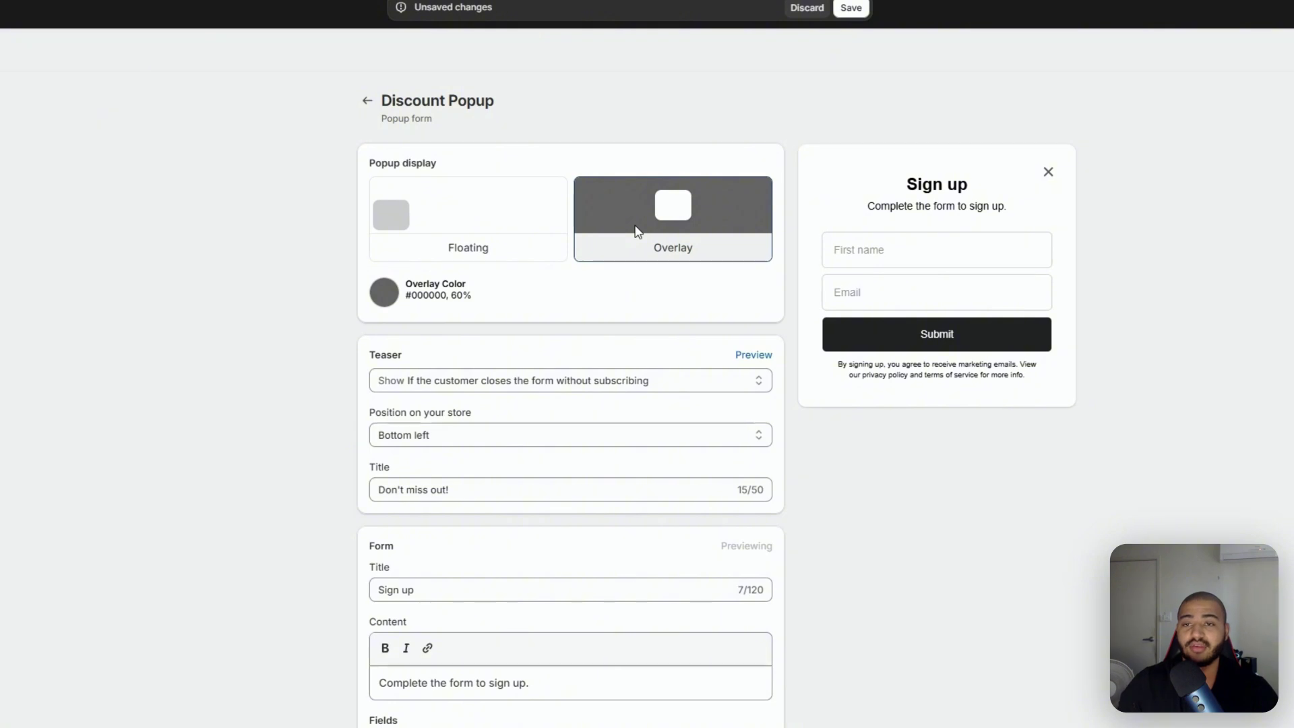
{"action": "left_click", "coordinate": [491, 248]}
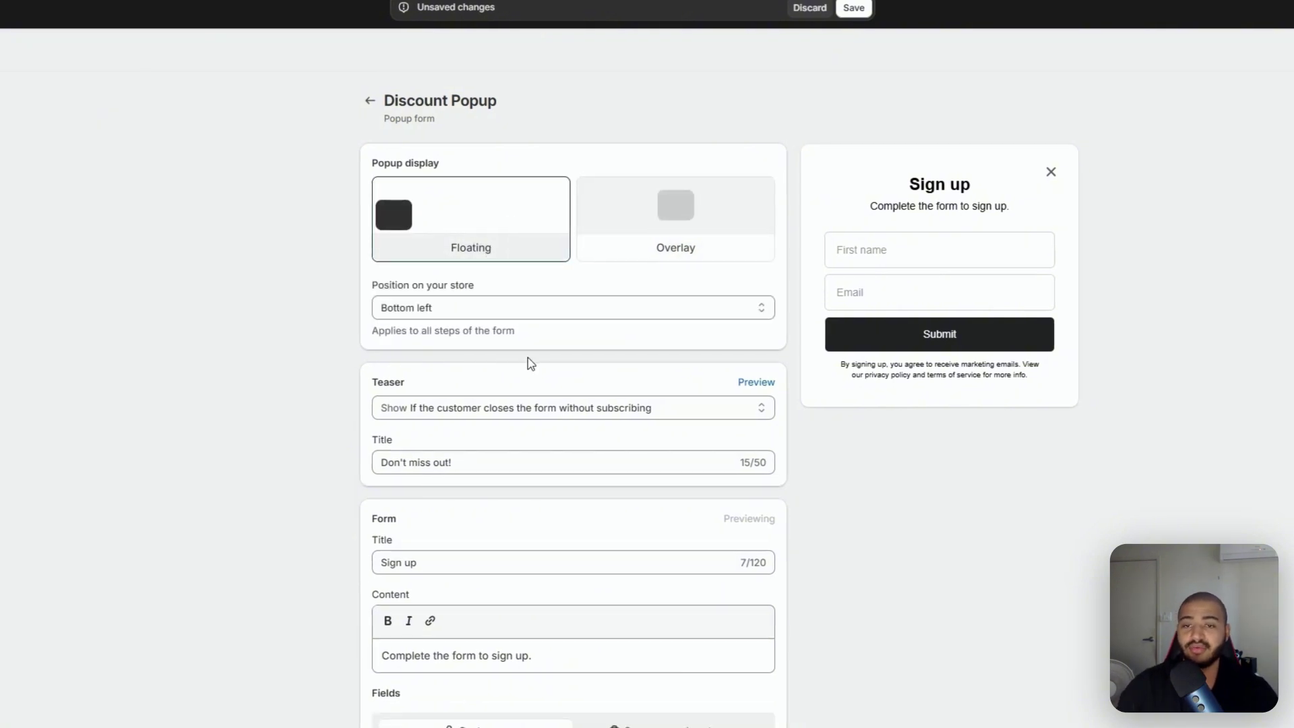
{"action": "left_click", "coordinate": [482, 316]}
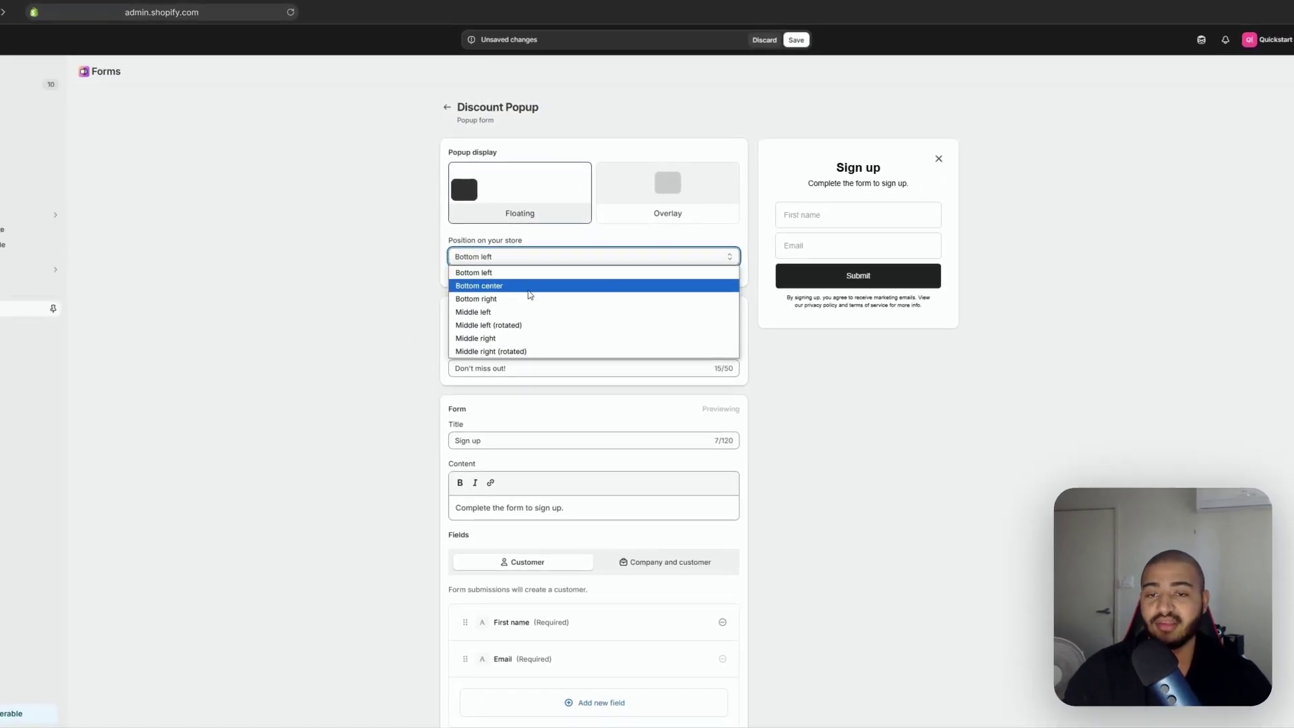
{"action": "left_click", "coordinate": [510, 257]}
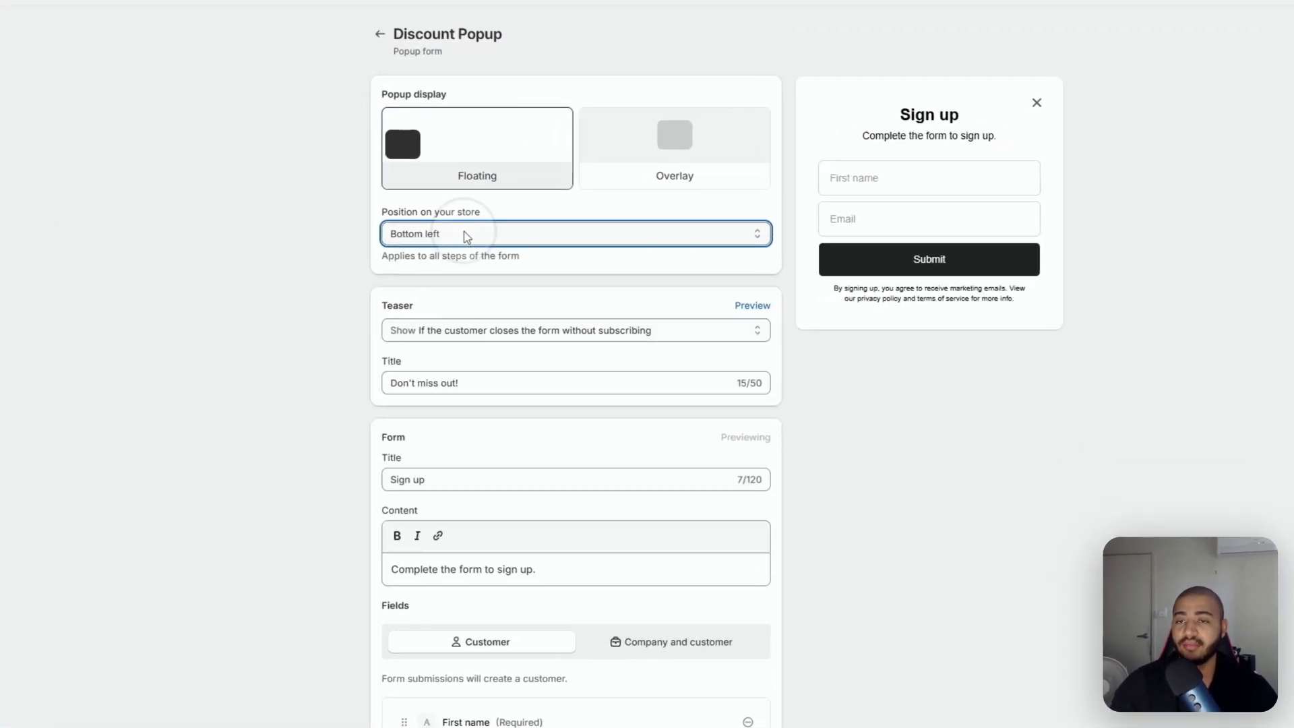
Set the popup display to Overlay with the overlay color #000000 at 50% opacity
{"action": "left_click", "coordinate": [684, 150]}
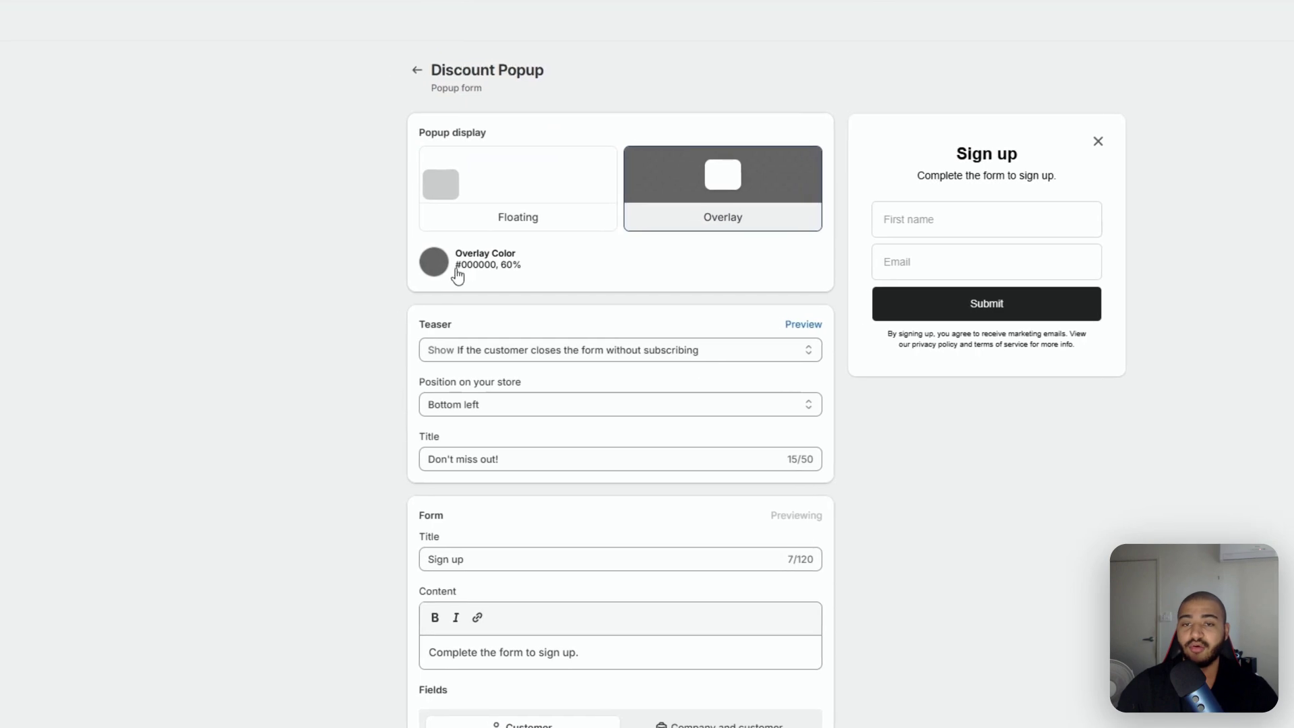
{"action": "left_click", "coordinate": [398, 228]}
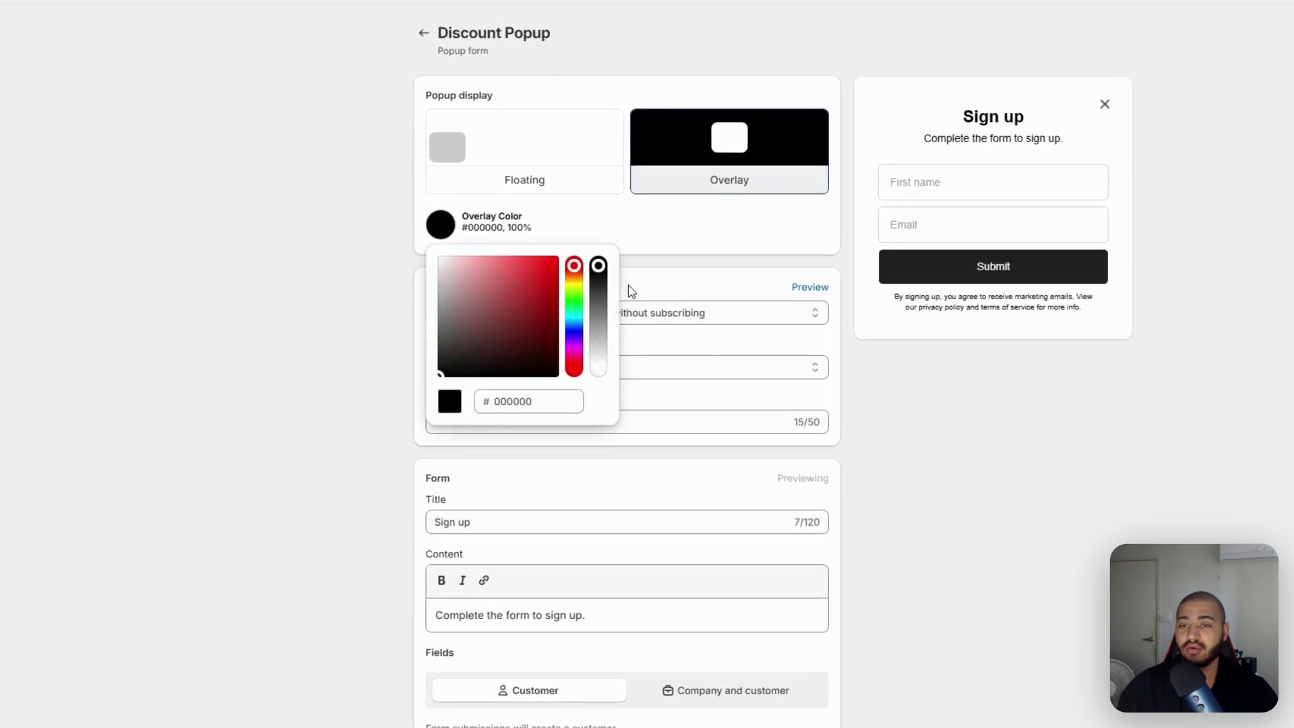
{"action": "left_click_drag", "start_coordinate": [600, 268], "coordinate": [599, 320]}
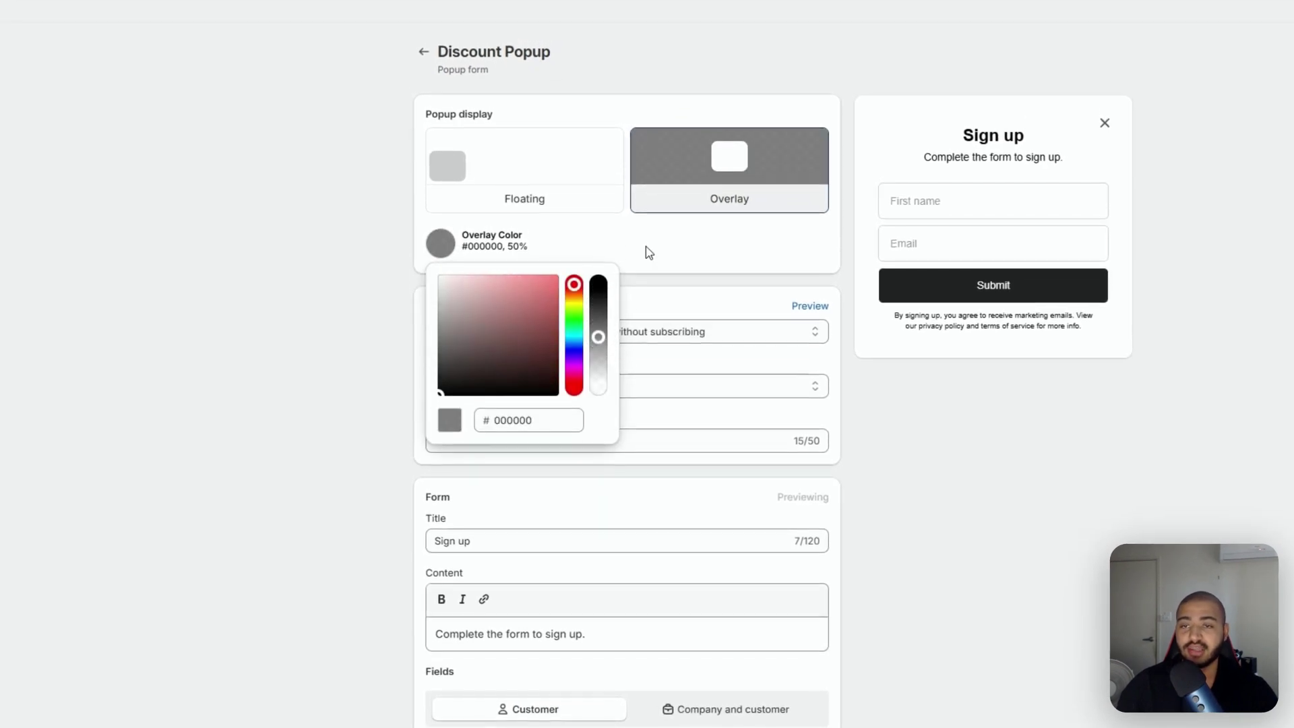
{"action": "left_click", "coordinate": [966, 422]}
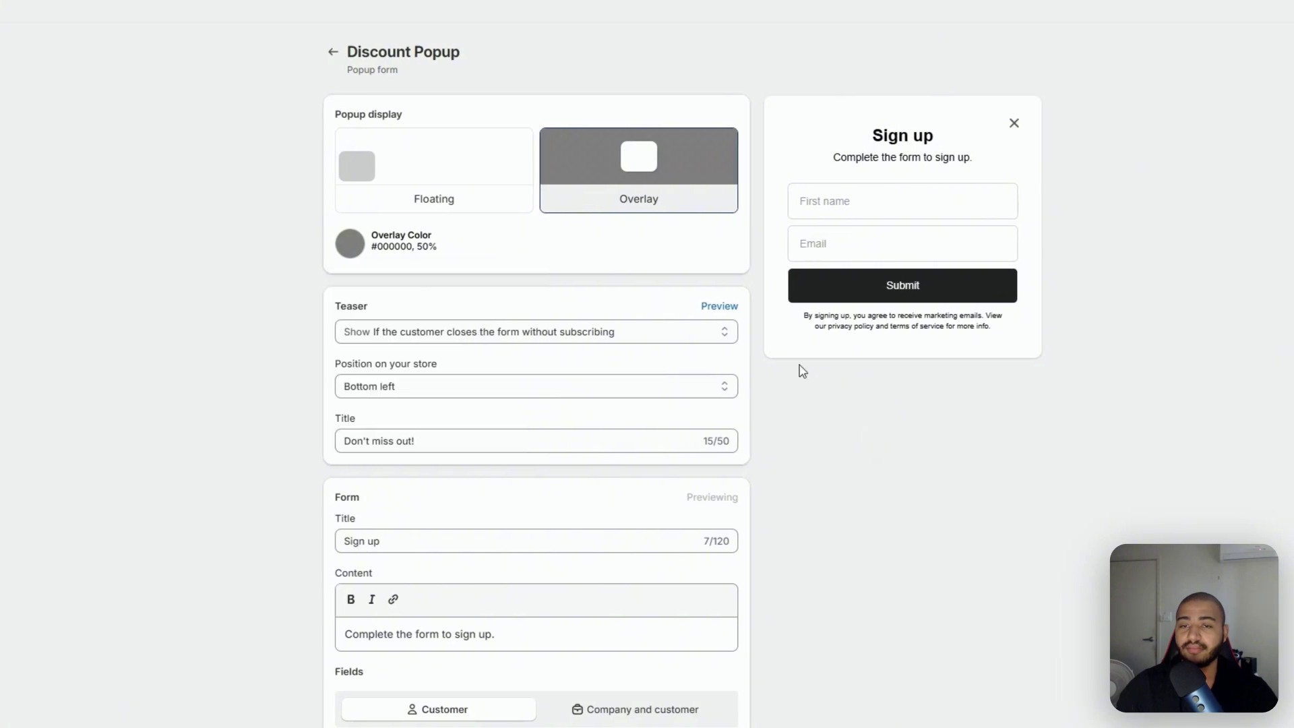
Review when the teaser can be shown and set it to Never
{"action": "left_click", "coordinate": [726, 334]}
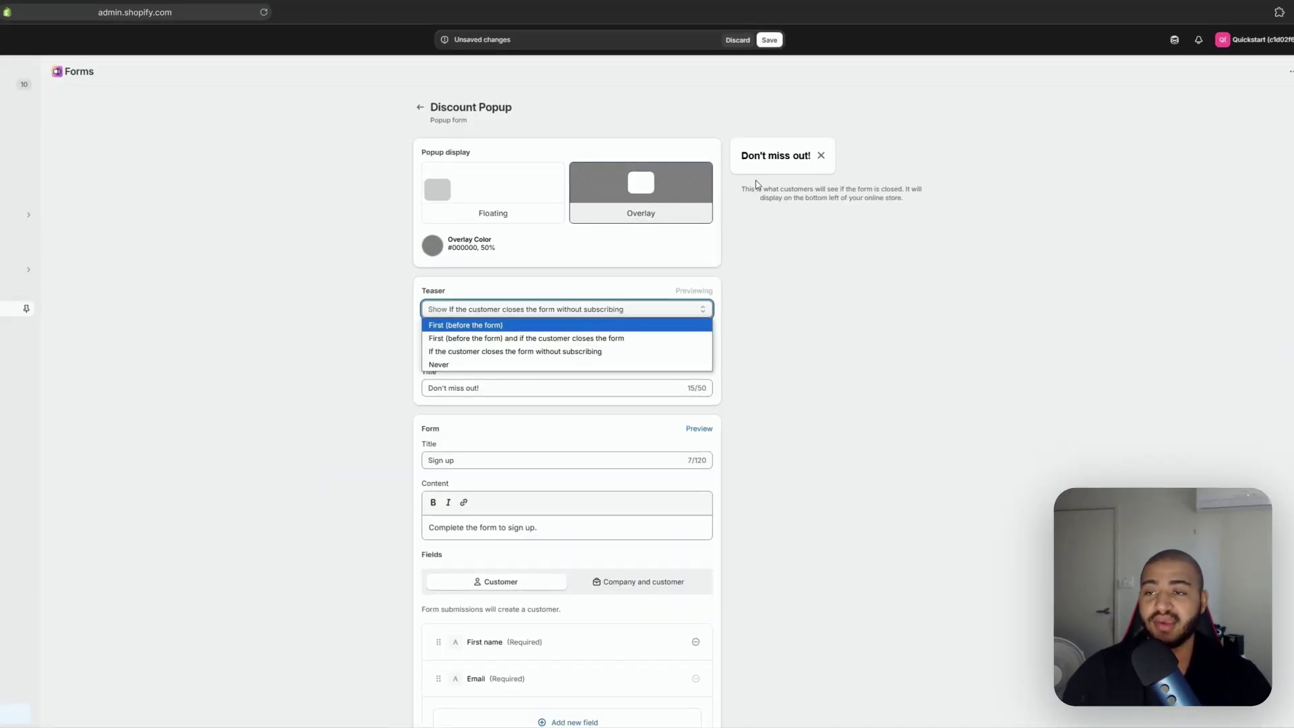
{"action": "left_click", "coordinate": [591, 292]}
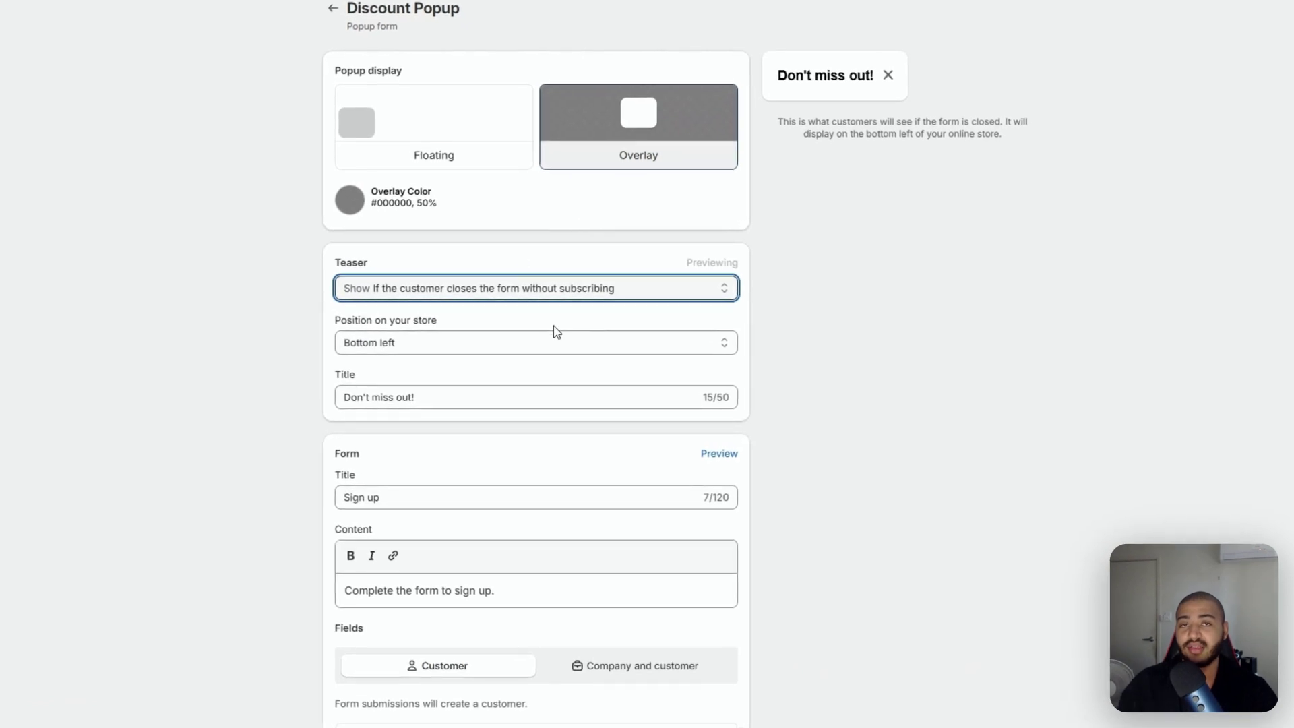
{"action": "left_click", "coordinate": [592, 289]}
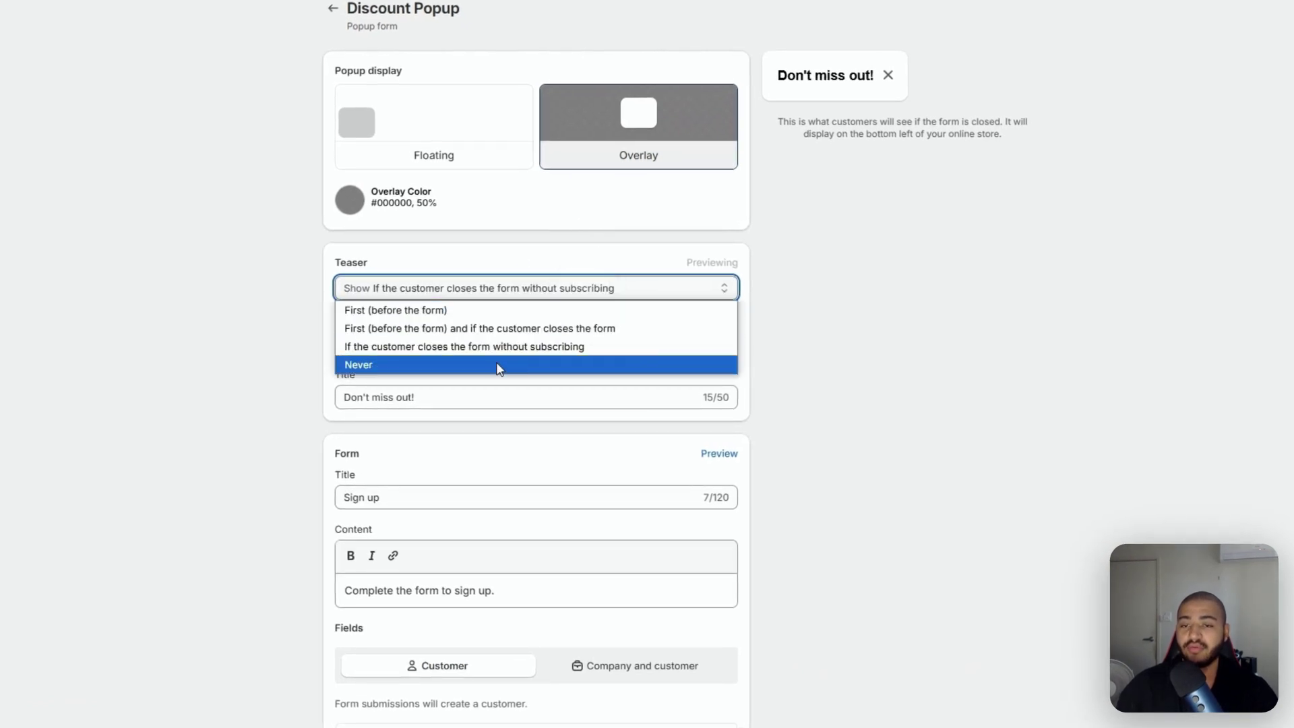
{"action": "left_click", "coordinate": [497, 367]}
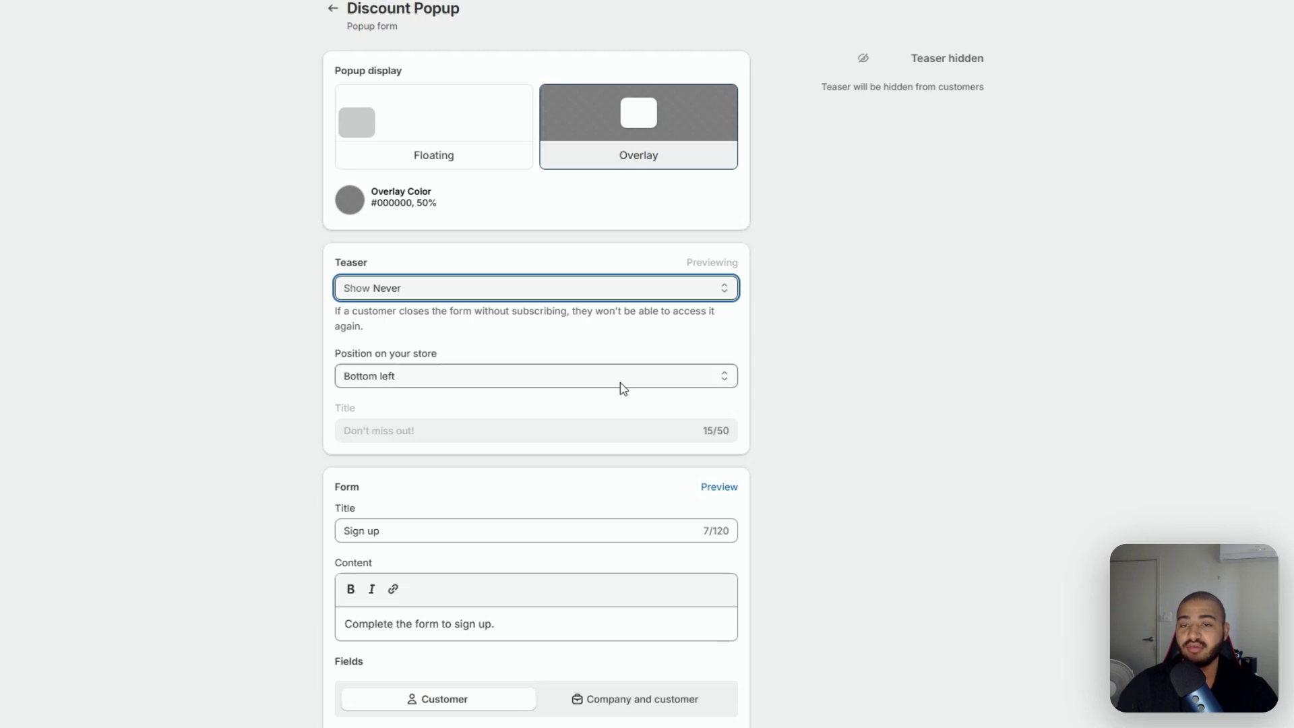
{"action": "left_click", "coordinate": [511, 289]}
{"action": "left_click", "coordinate": [532, 288]}
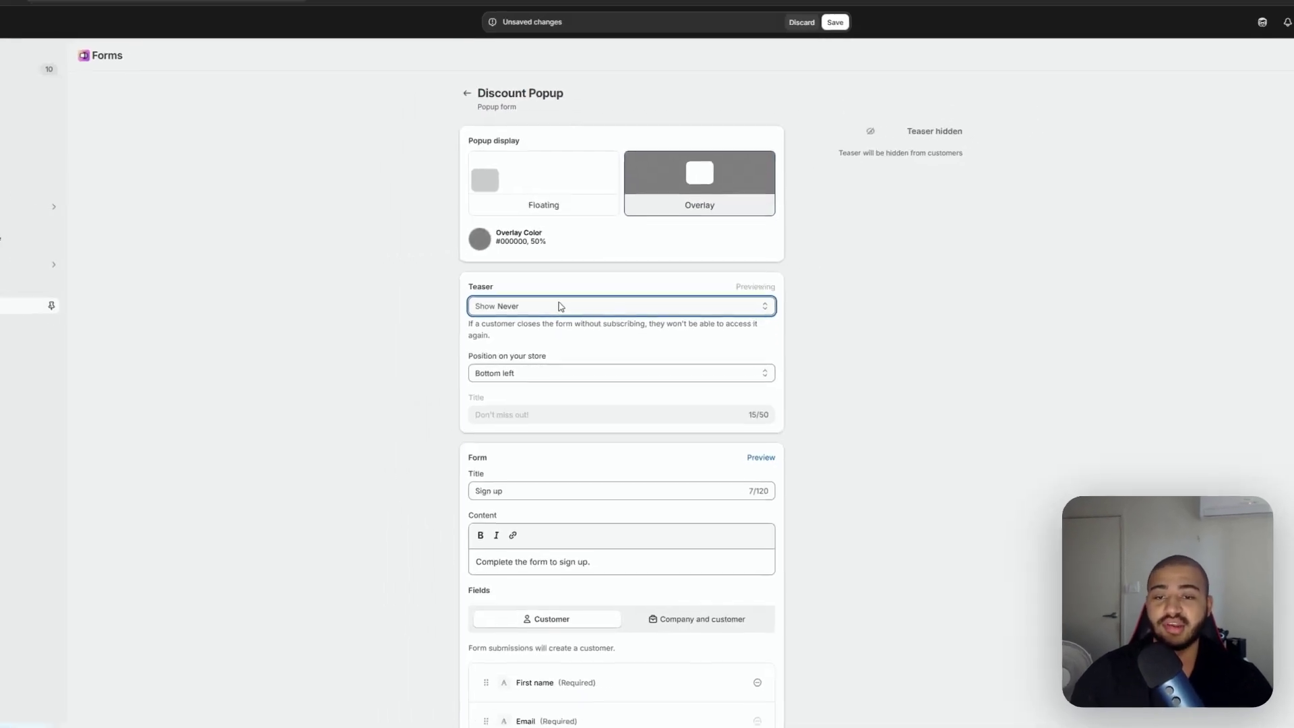
Replace the form's title with "Get 10% Off!"
{"action": "scroll", "coordinate": [564, 308], "scroll_direction": "down", "scroll_amount": 5}
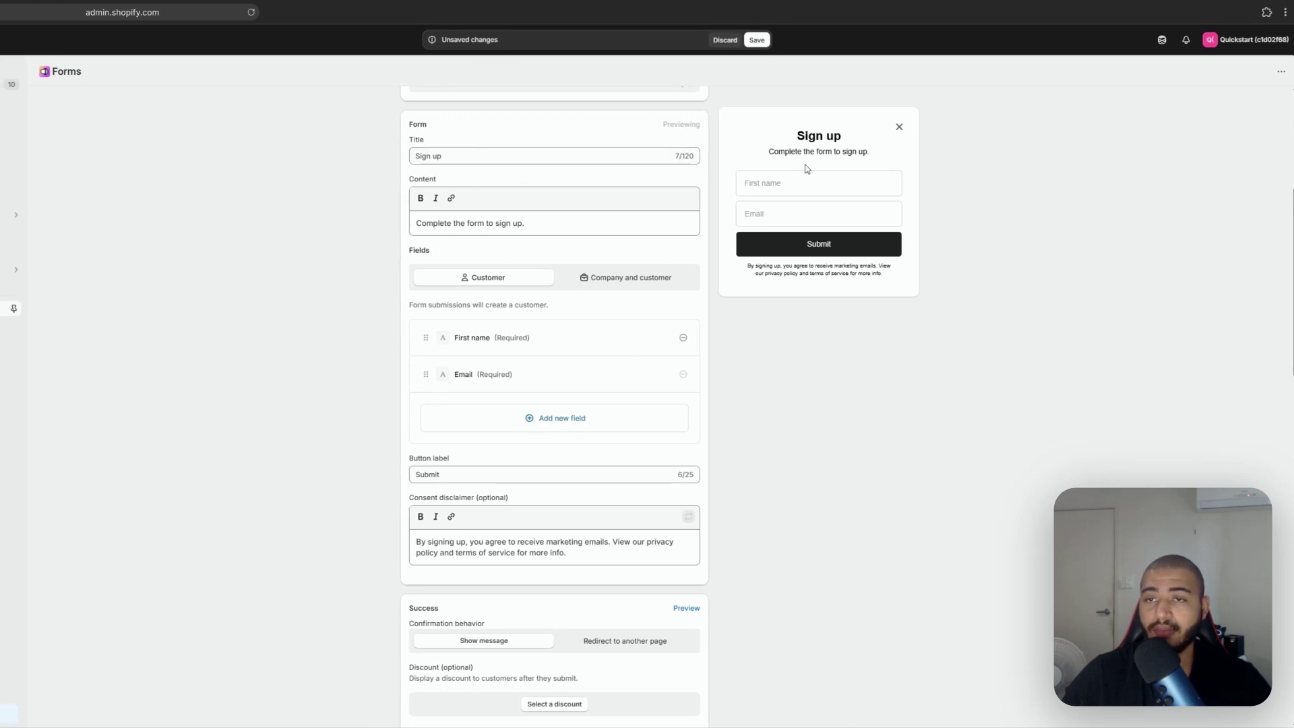
{"action": "triple_click", "coordinate": [570, 156]}
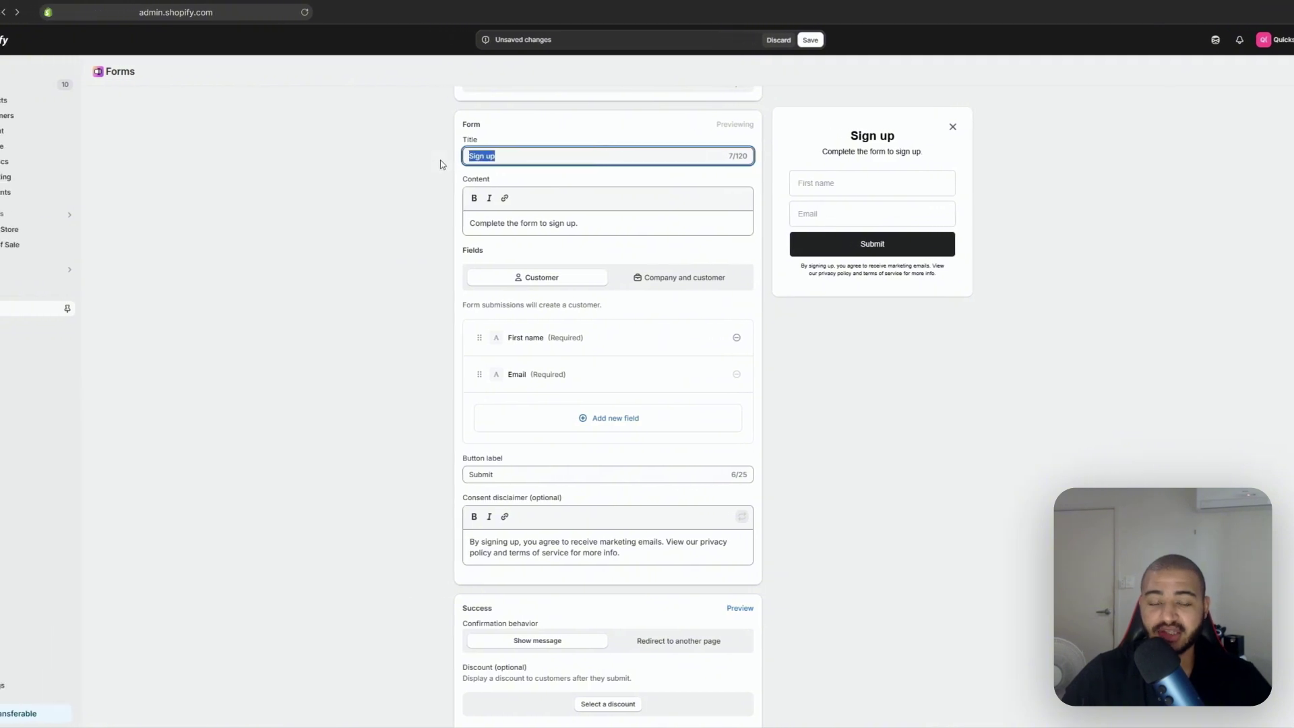
{"action": "type", "text": "10%"}
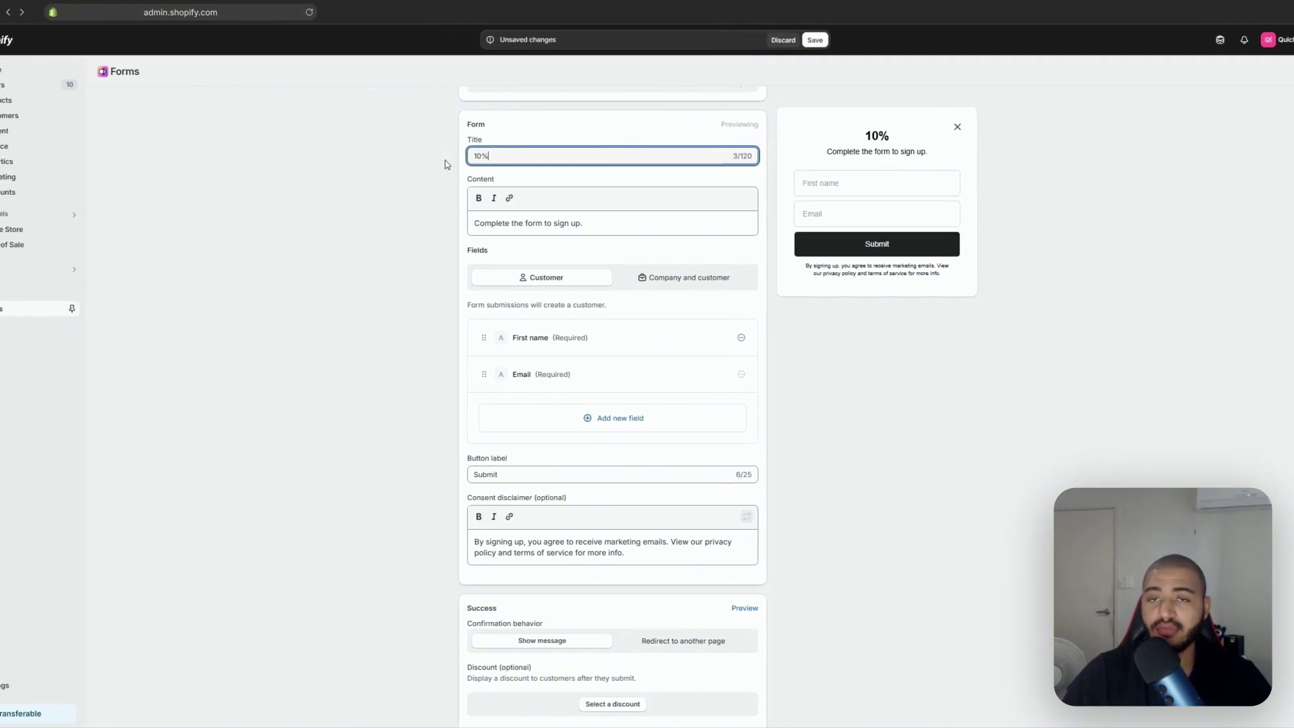
{"action": "type", "text": " Discount"}
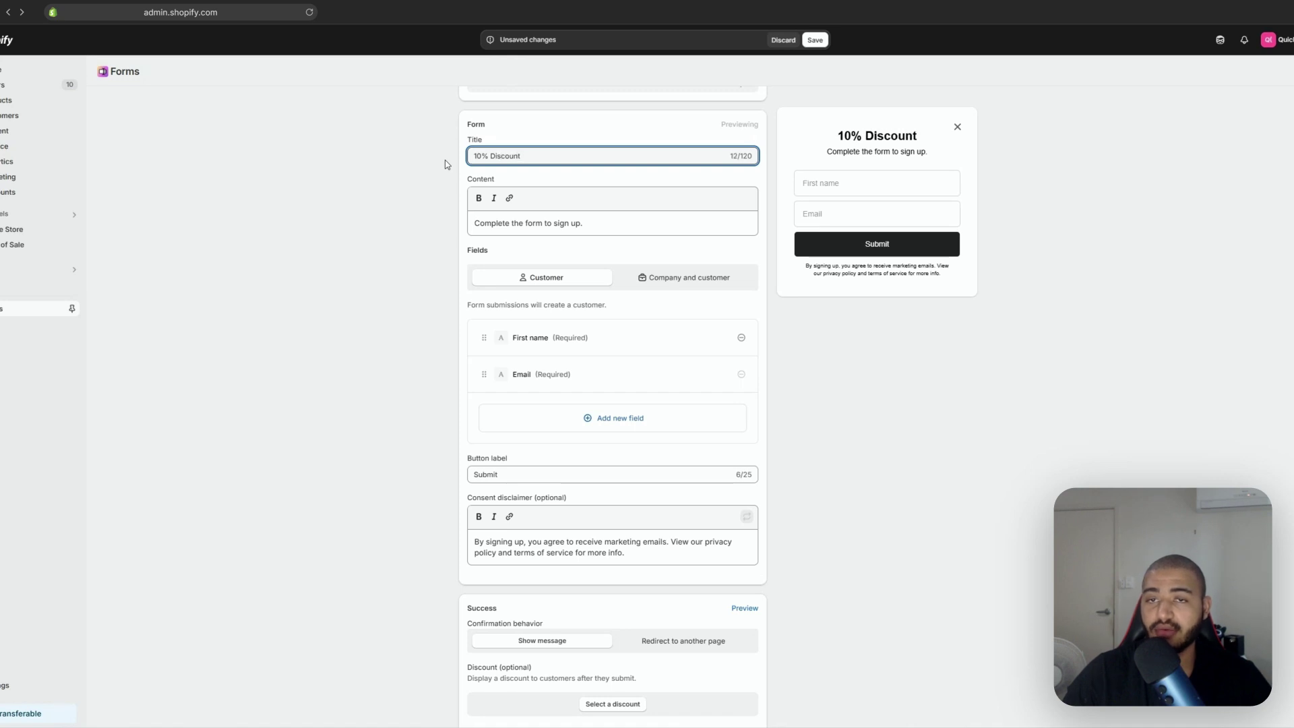
{"action": "key", "text": "BackSpace"}
{"action": "key", "text": "BackSpace"}
{"action": "key", "text": "BackSpace"}
{"action": "key", "text": "BackSpace"}
{"action": "key", "text": "BackSpace"}
{"action": "key", "text": "BackSpace"}
{"action": "key", "text": "BackSpace"}
{"action": "key", "text": "BackSpace"}
{"action": "key", "text": "BackSpace"}
{"action": "key", "text": "BackSpace"}
{"action": "type", "text": "Get 1"}
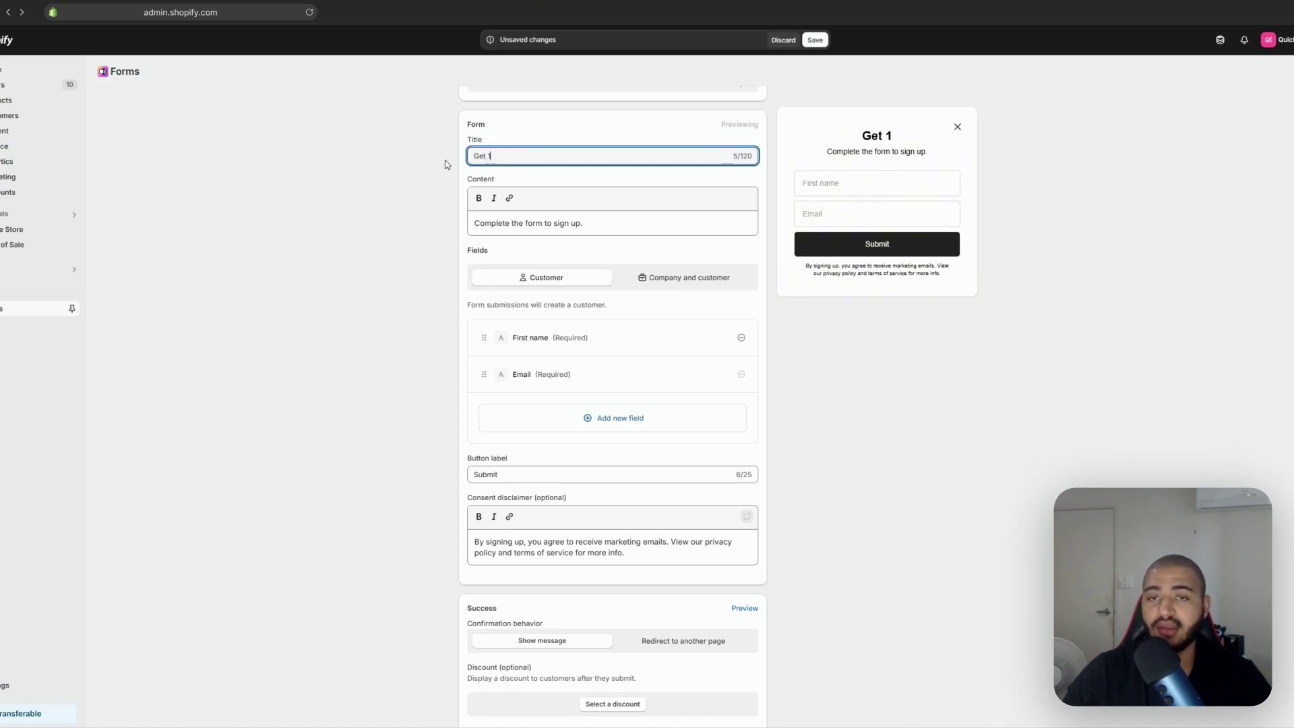
{"action": "type", "text": "0% Off!"}
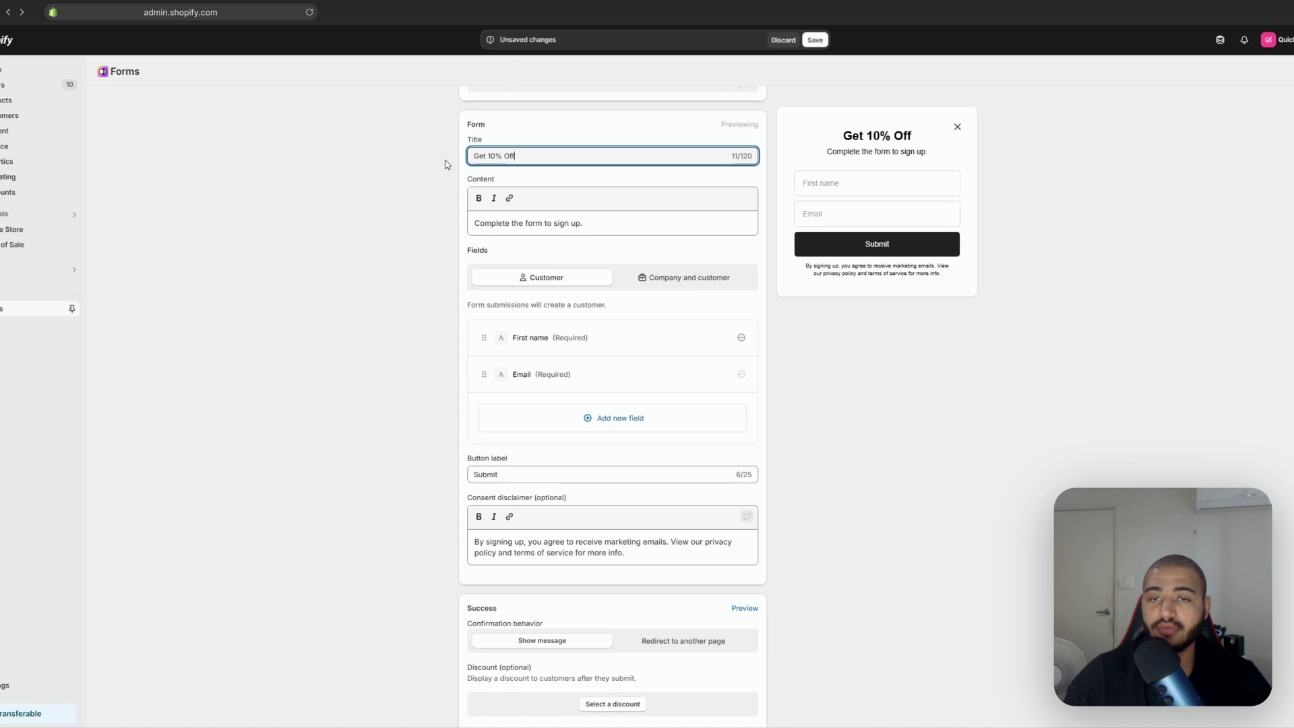
Replace the form's content text with "Don't miss out, get 10% off your first order!"
{"action": "triple_click", "coordinate": [676, 226]}
{"action": "type", "text": "Don't mis"}
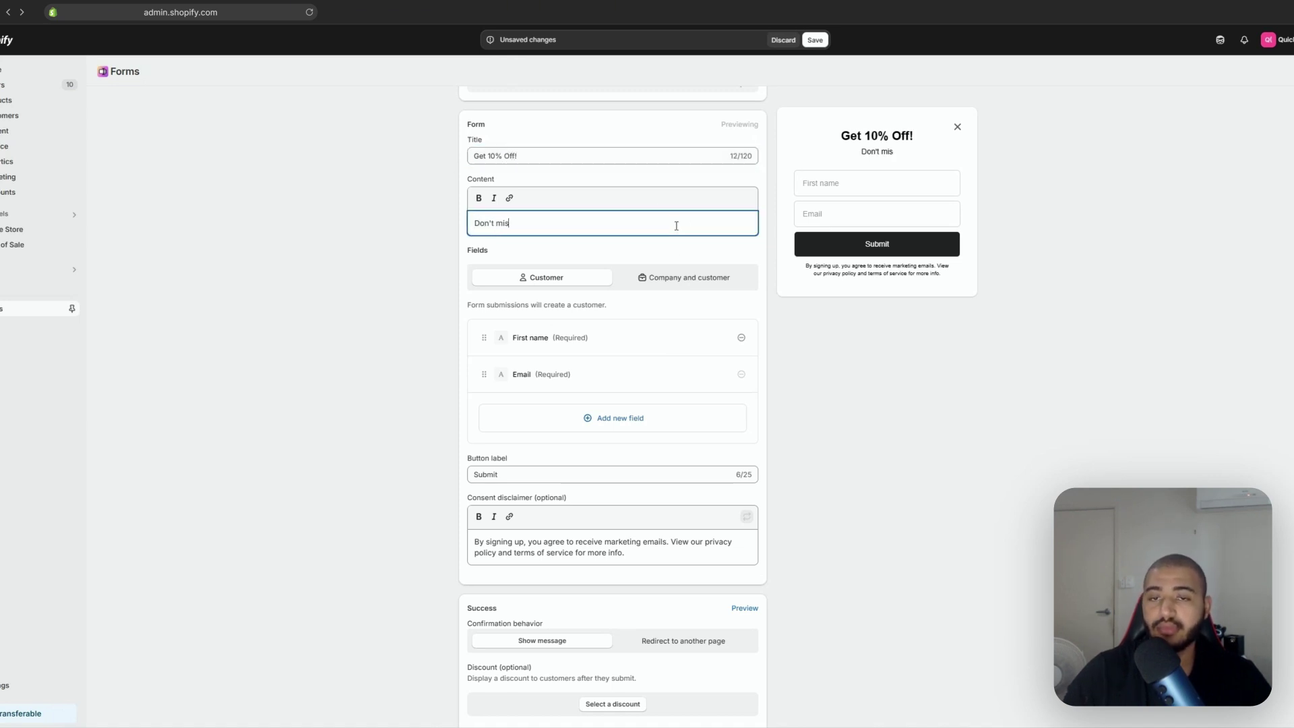
{"action": "type", "text": "s out, get 10%"}
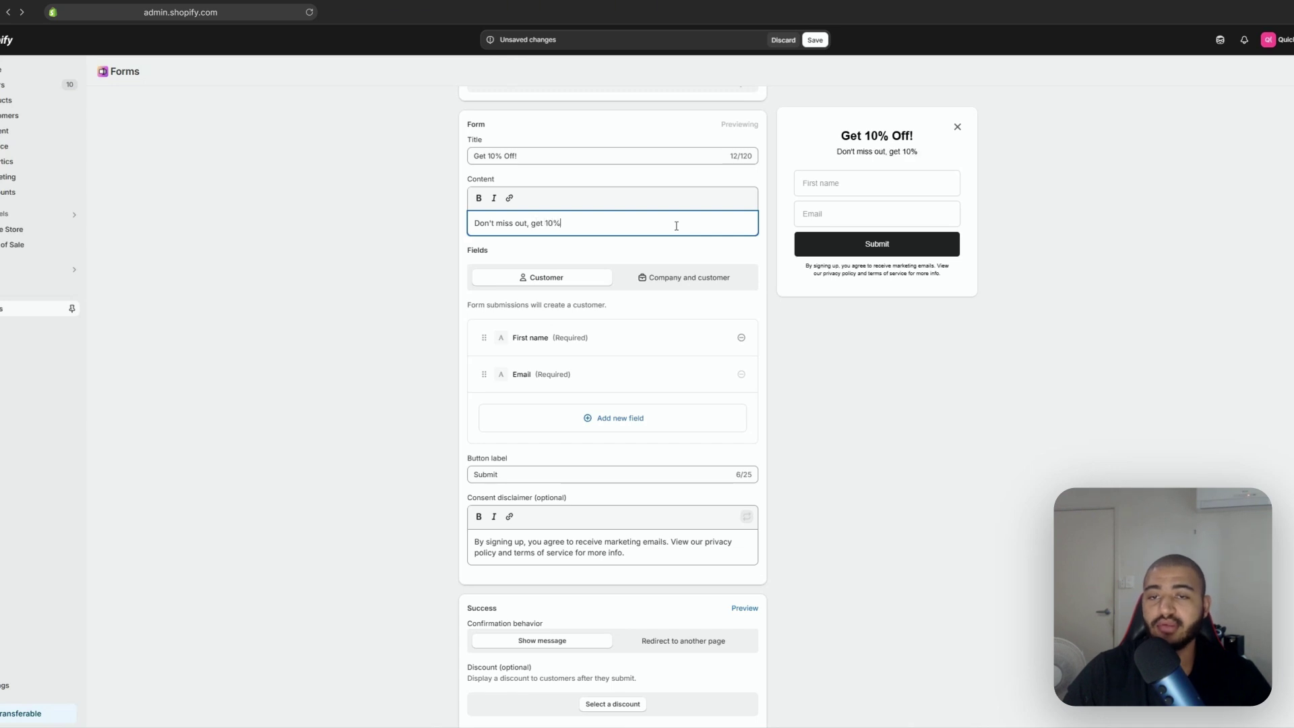
{"action": "type", "text": " off your first "}
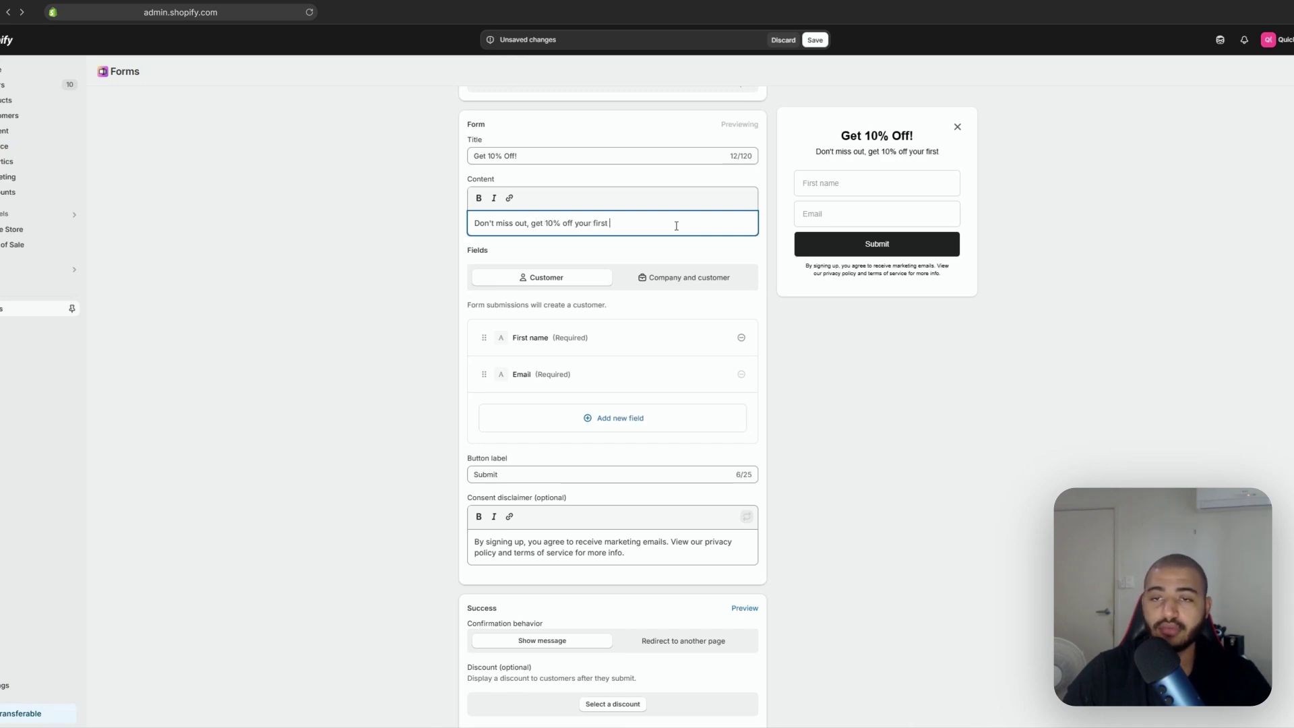
{"action": "type", "text": "order!"}
{"action": "left_click", "coordinate": [835, 344]}
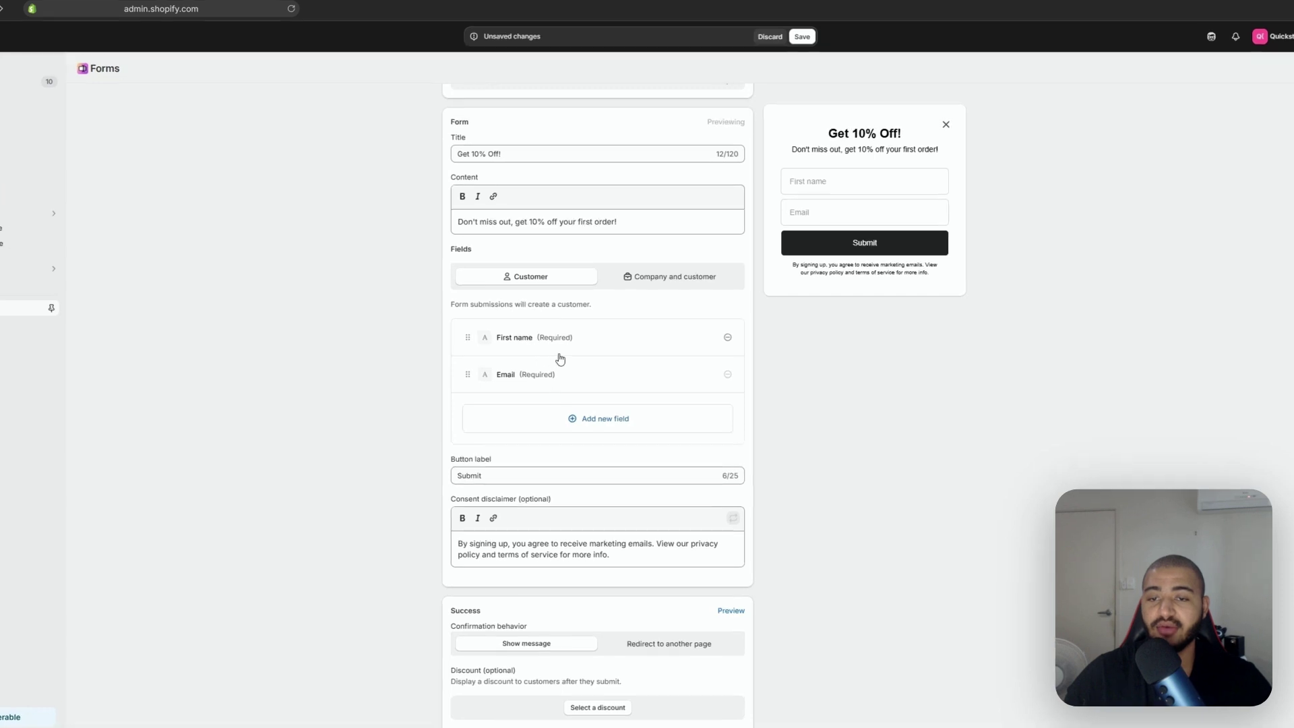
Review the customer fields and custom field types that can be added to the form, without adding any
{"action": "left_click", "coordinate": [586, 421]}
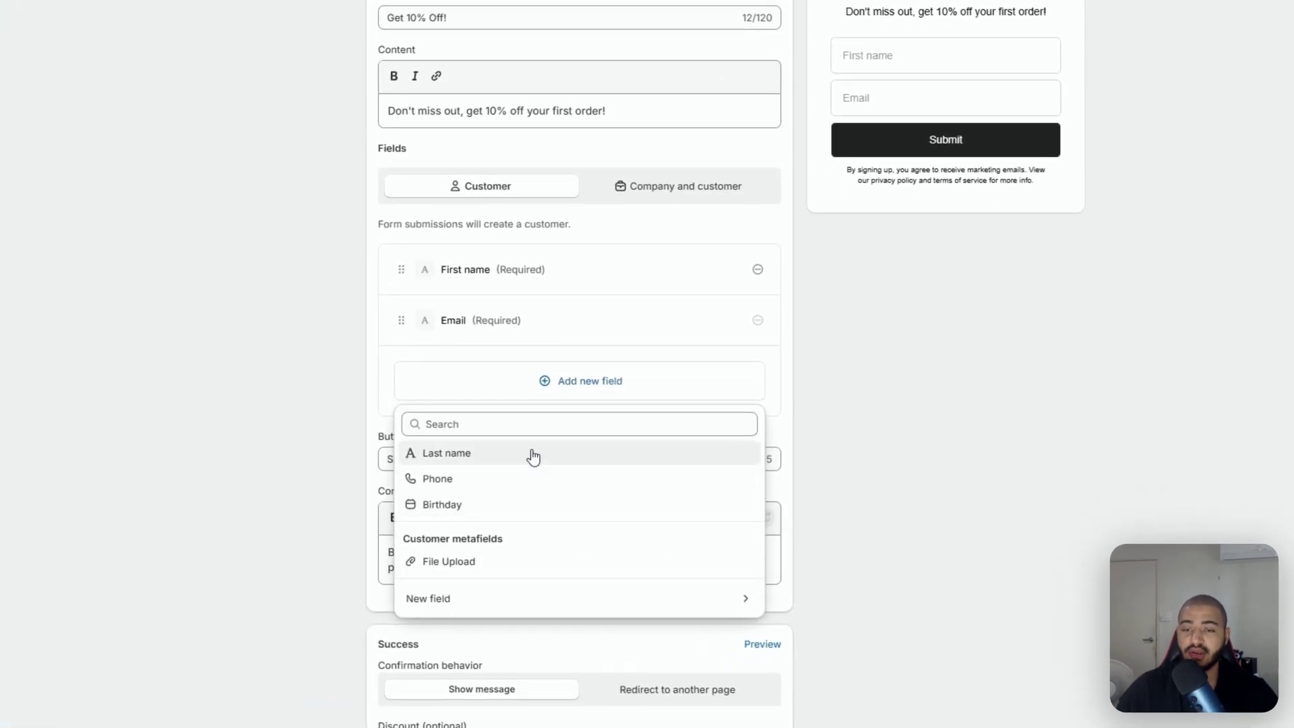
{"action": "left_click", "coordinate": [535, 527]}
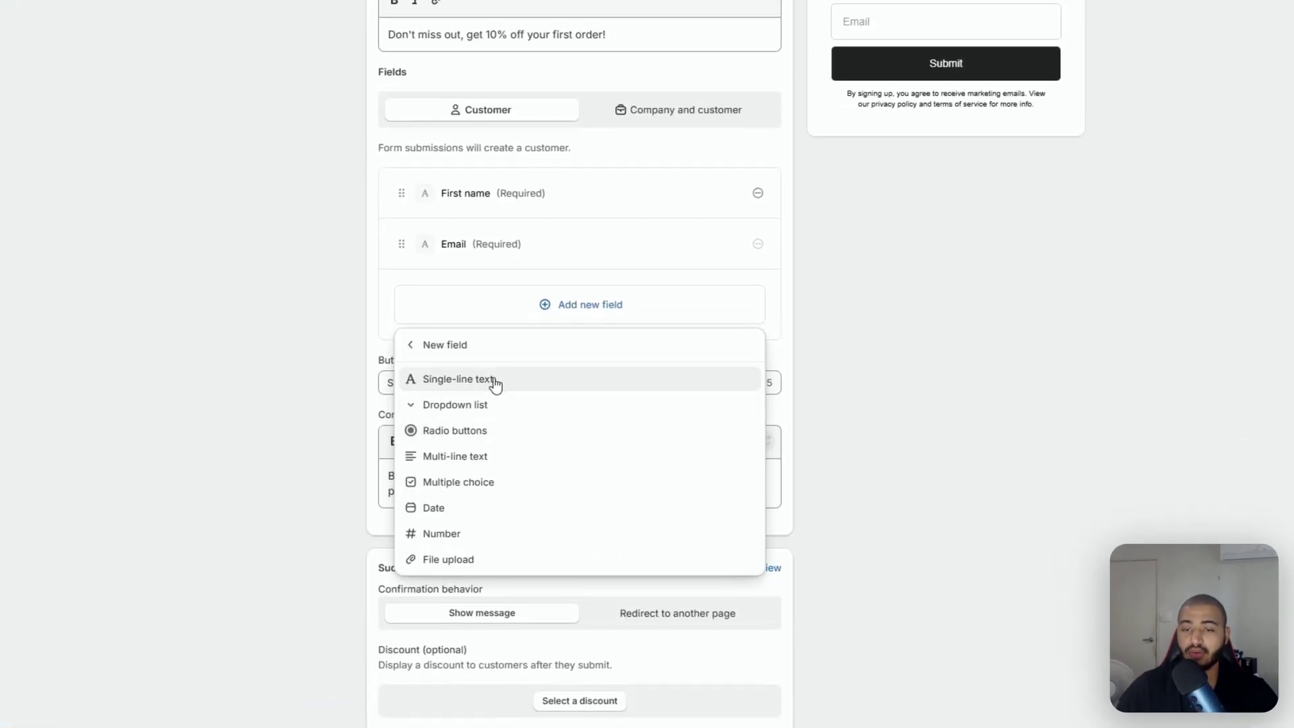
{"action": "left_click", "coordinate": [445, 341]}
{"action": "left_click", "coordinate": [934, 204]}
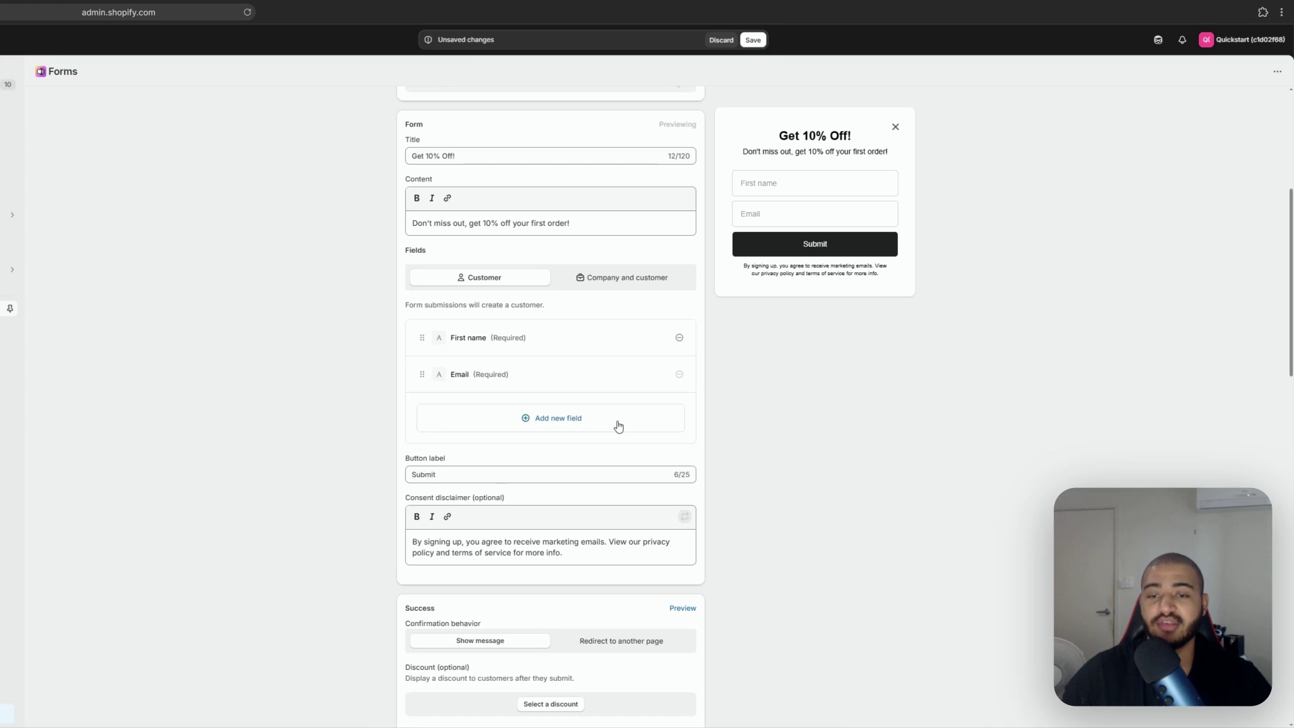
Replace the form's button label with "Get my discount!"
{"action": "scroll", "coordinate": [618, 426], "scroll_direction": "down", "scroll_amount": 2}
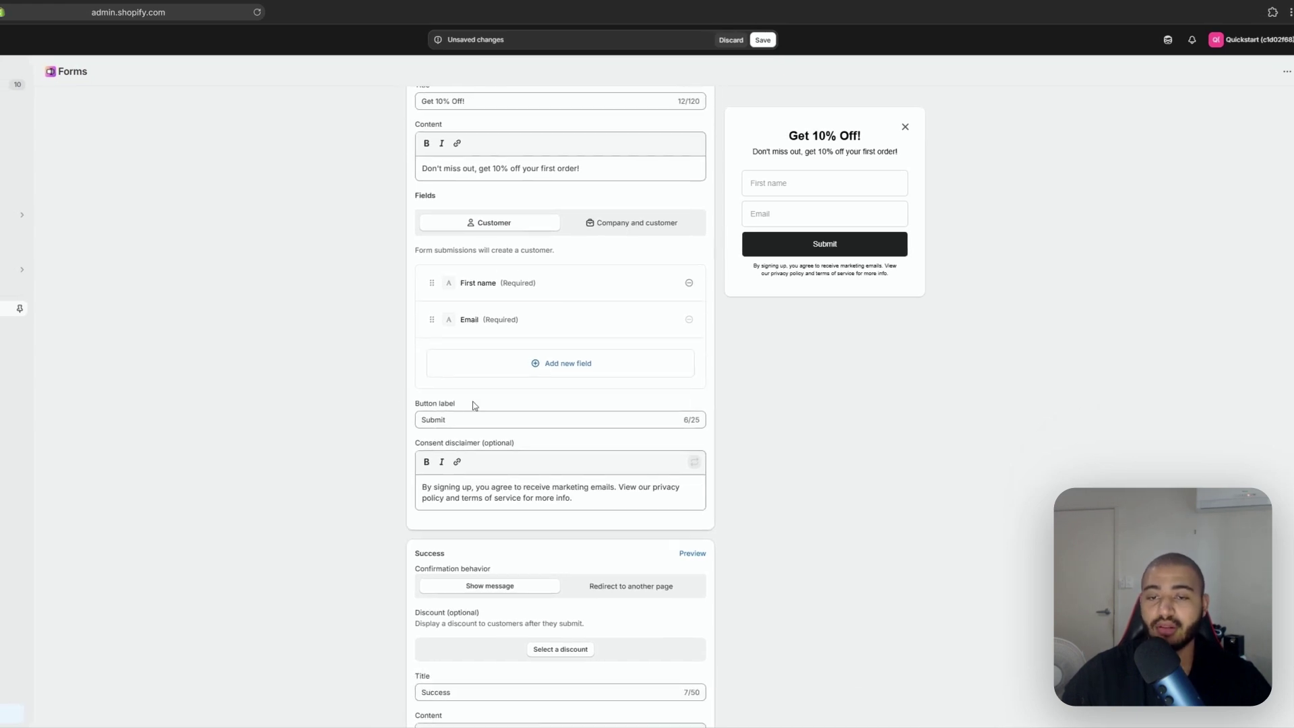
{"action": "left_click_drag", "start_coordinate": [499, 420], "coordinate": [393, 422]}
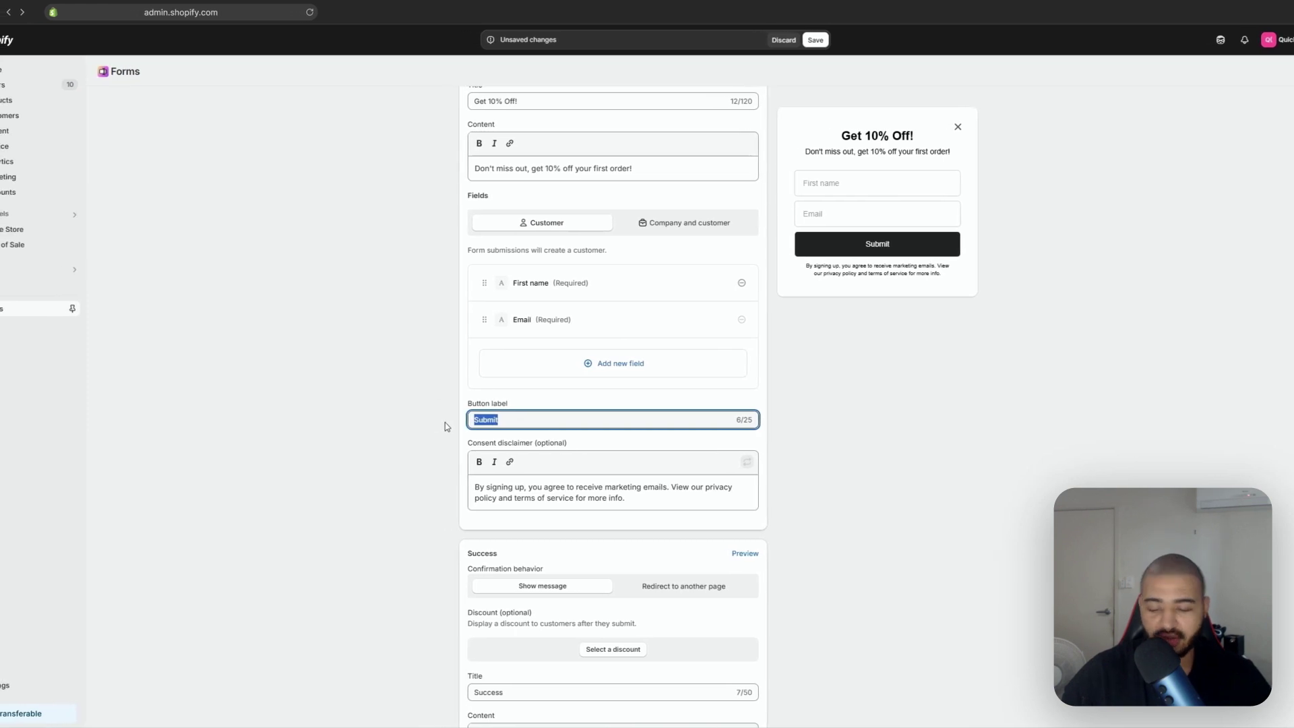
{"action": "type", "text": "GH"}
{"action": "key", "text": "BackSpace"}
{"action": "type", "text": "et my discou"}
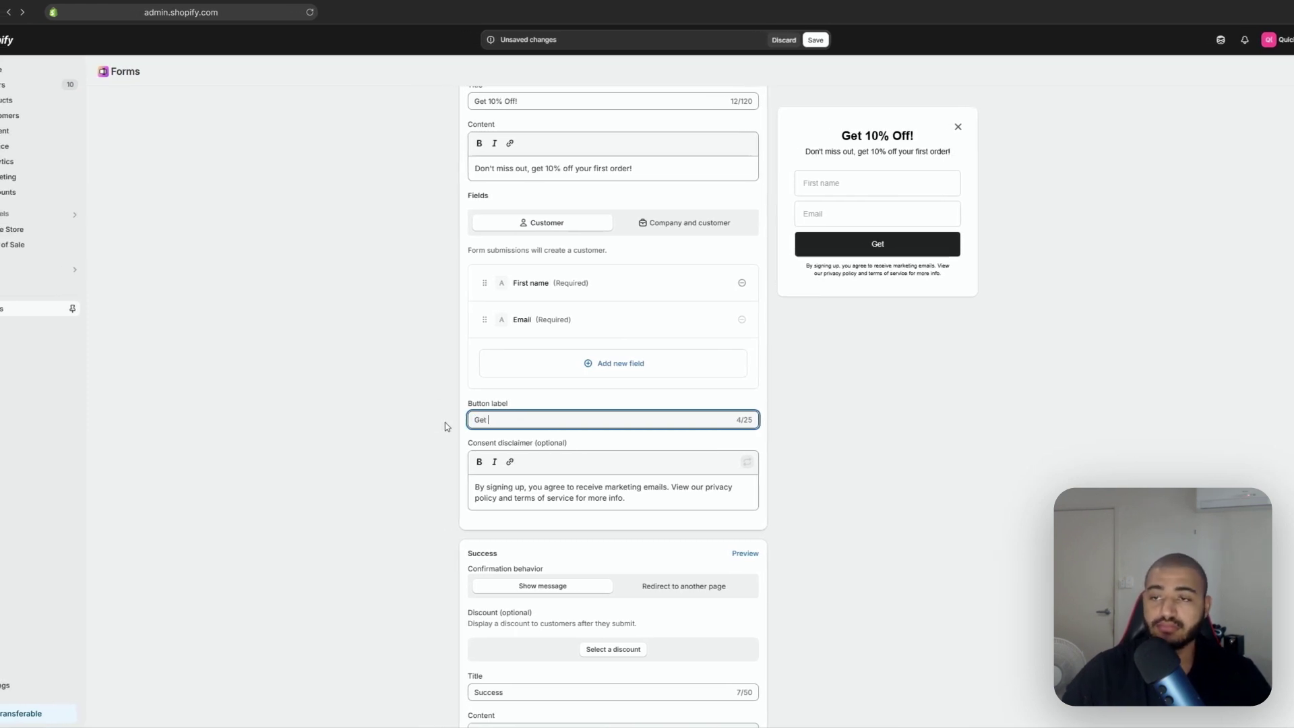
{"action": "type", "text": "nt!"}
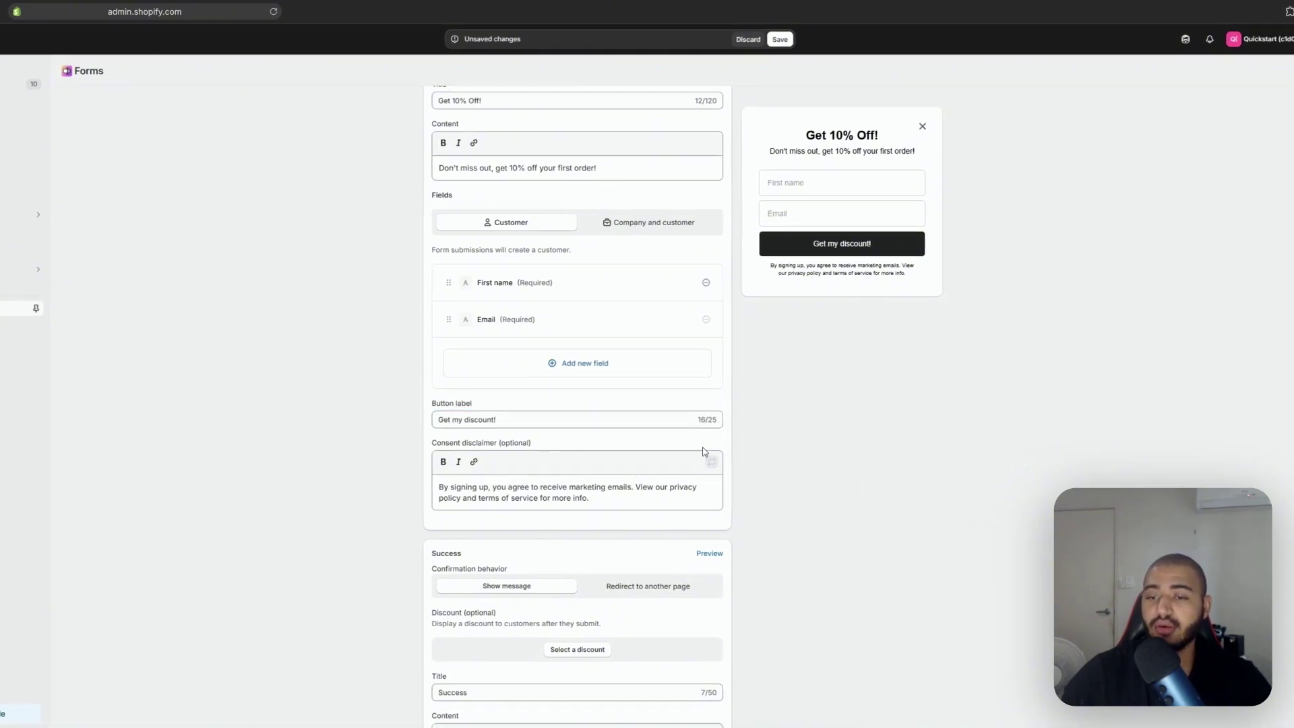
Review the consent disclaimer text about marketing emails, the privacy policy and the terms of service
{"action": "left_click_drag", "start_coordinate": [654, 499], "coordinate": [412, 485]}
{"action": "left_click", "coordinate": [725, 492]}
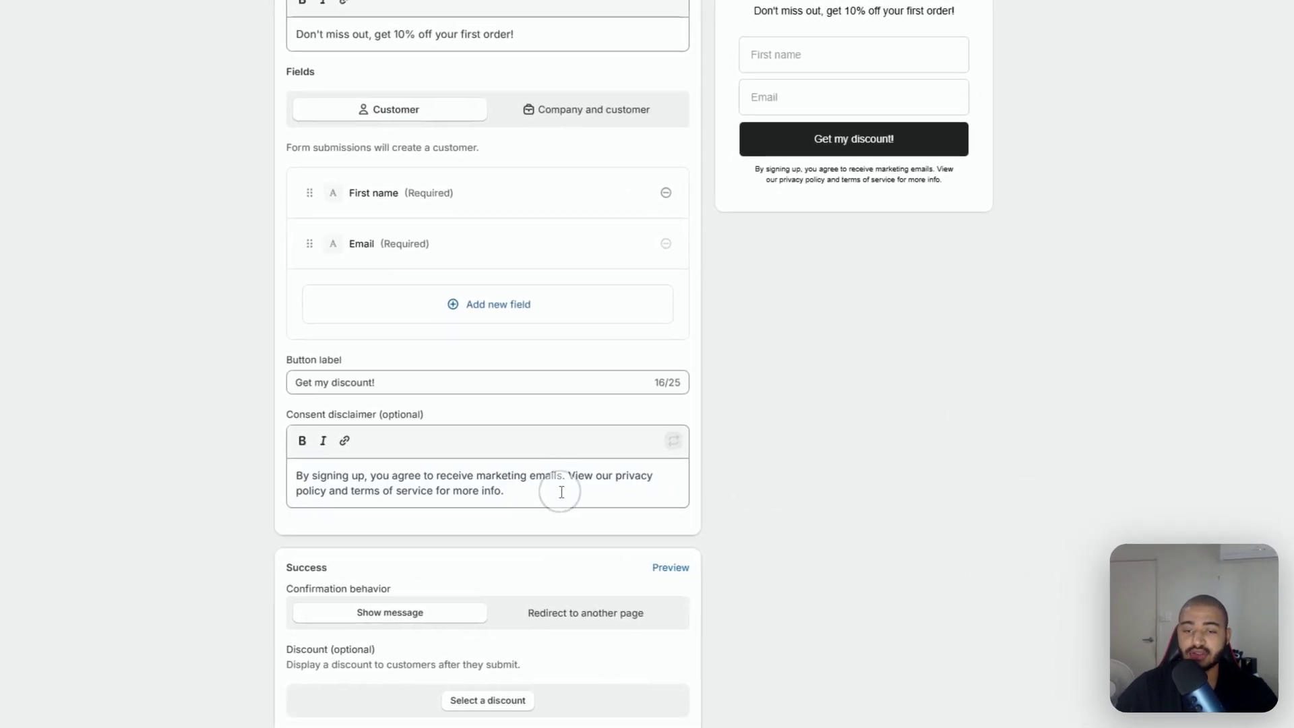
{"action": "left_click_drag", "start_coordinate": [557, 491], "coordinate": [239, 483]}
{"action": "left_click", "coordinate": [883, 472]}
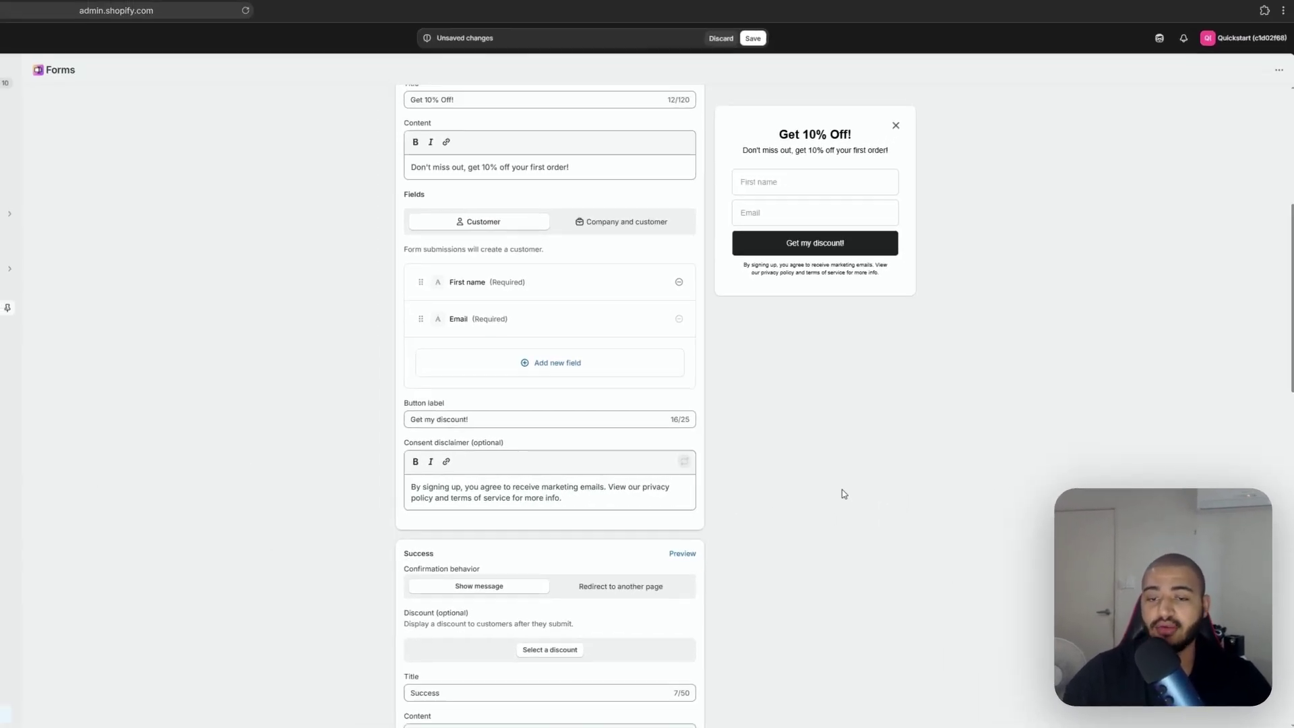
Attach the existing WELCOME10 discount to the form's success message
{"action": "scroll", "coordinate": [377, 223], "scroll_direction": "down", "scroll_amount": 5}
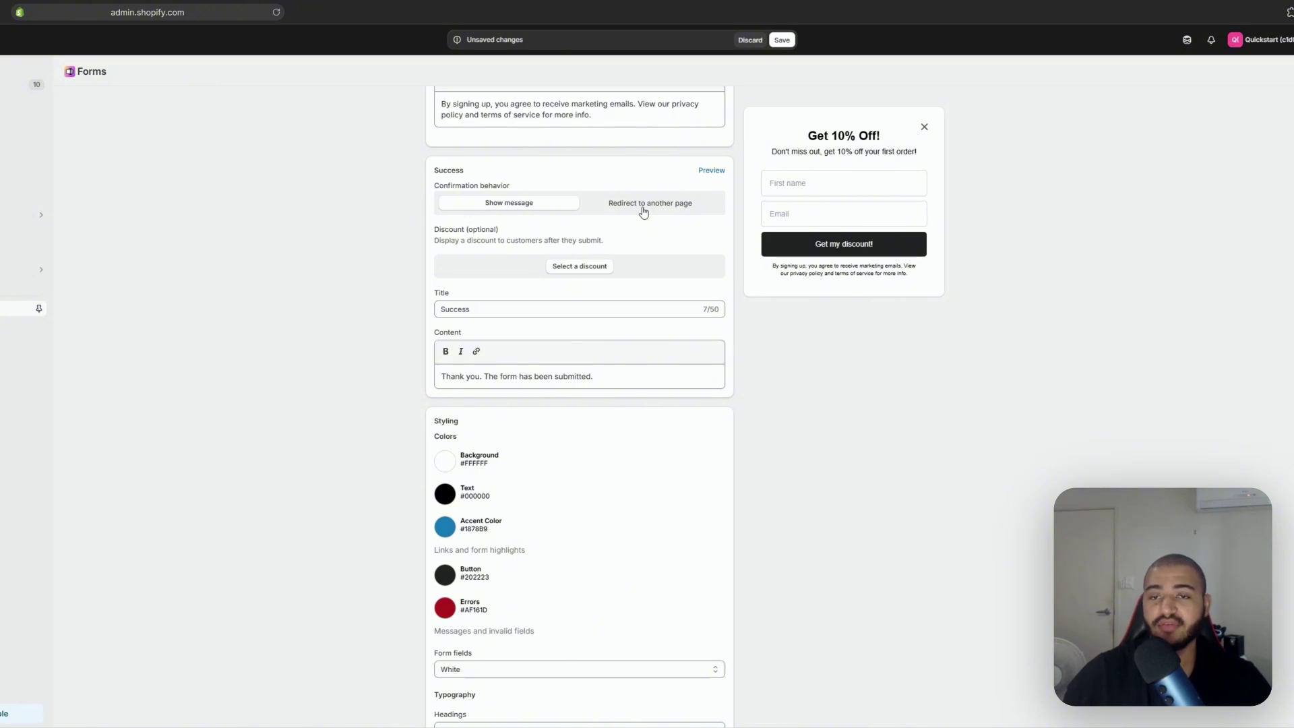
{"action": "scroll", "coordinate": [773, 403], "scroll_direction": "up", "scroll_amount": 1}
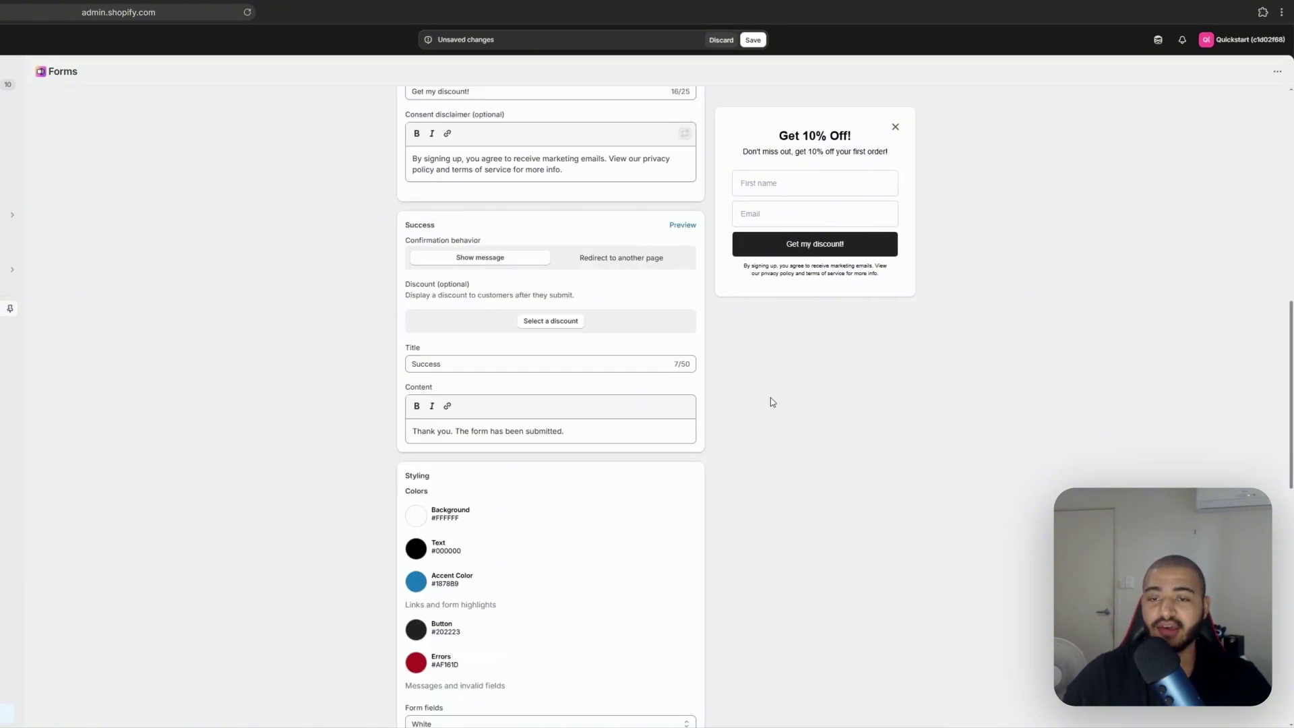
{"action": "left_click", "coordinate": [548, 322]}
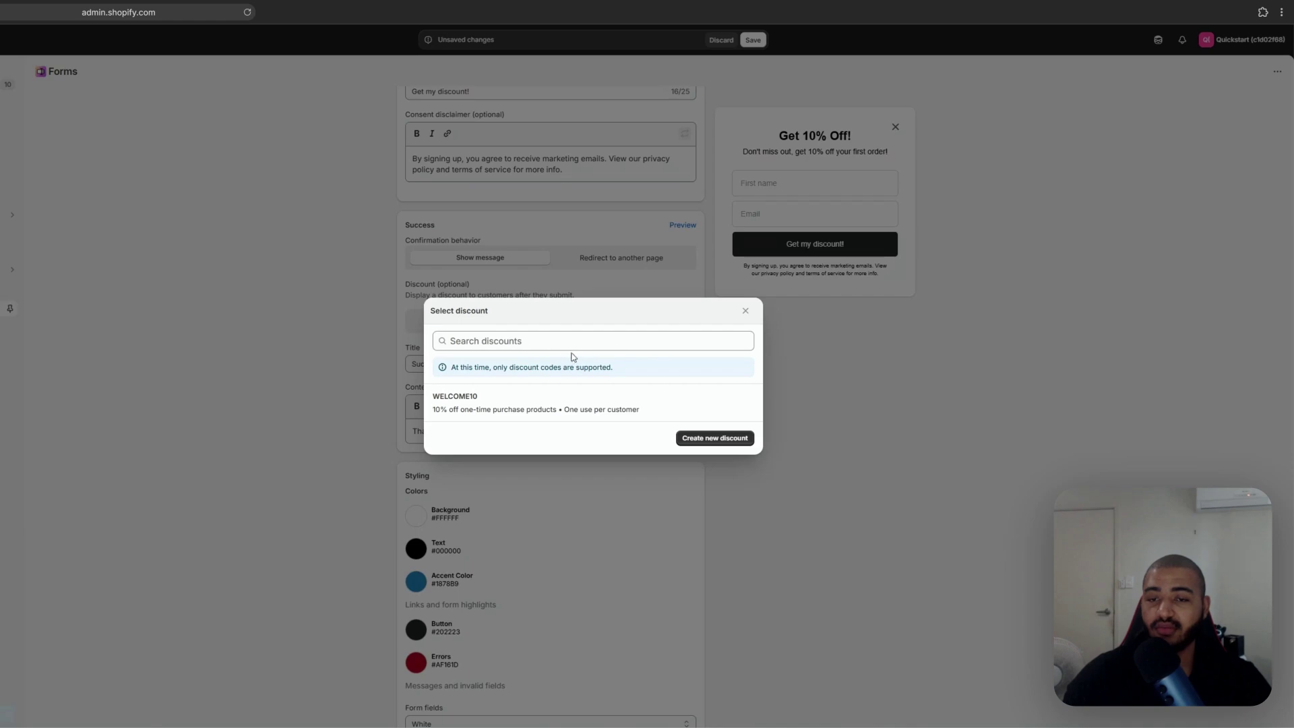
{"action": "left_click", "coordinate": [512, 409]}
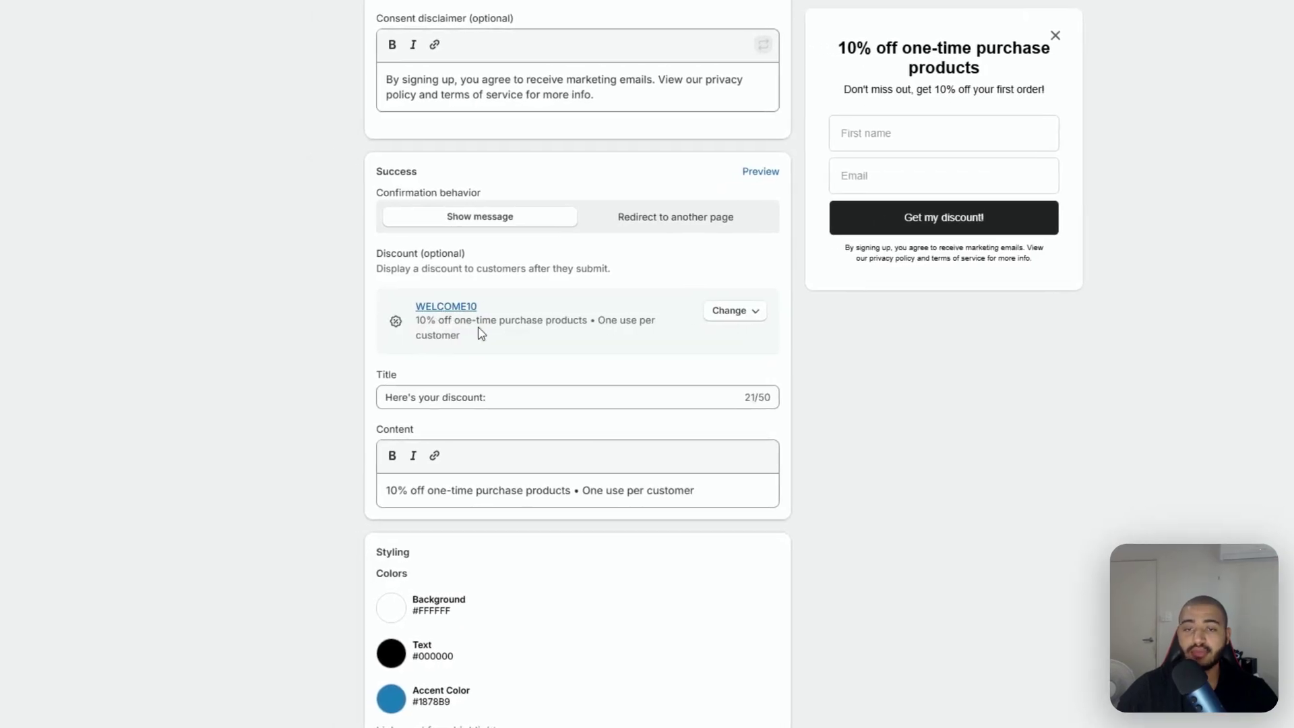
Review the title and content text of the success message
{"action": "left_click_drag", "start_coordinate": [526, 402], "coordinate": [331, 416]}
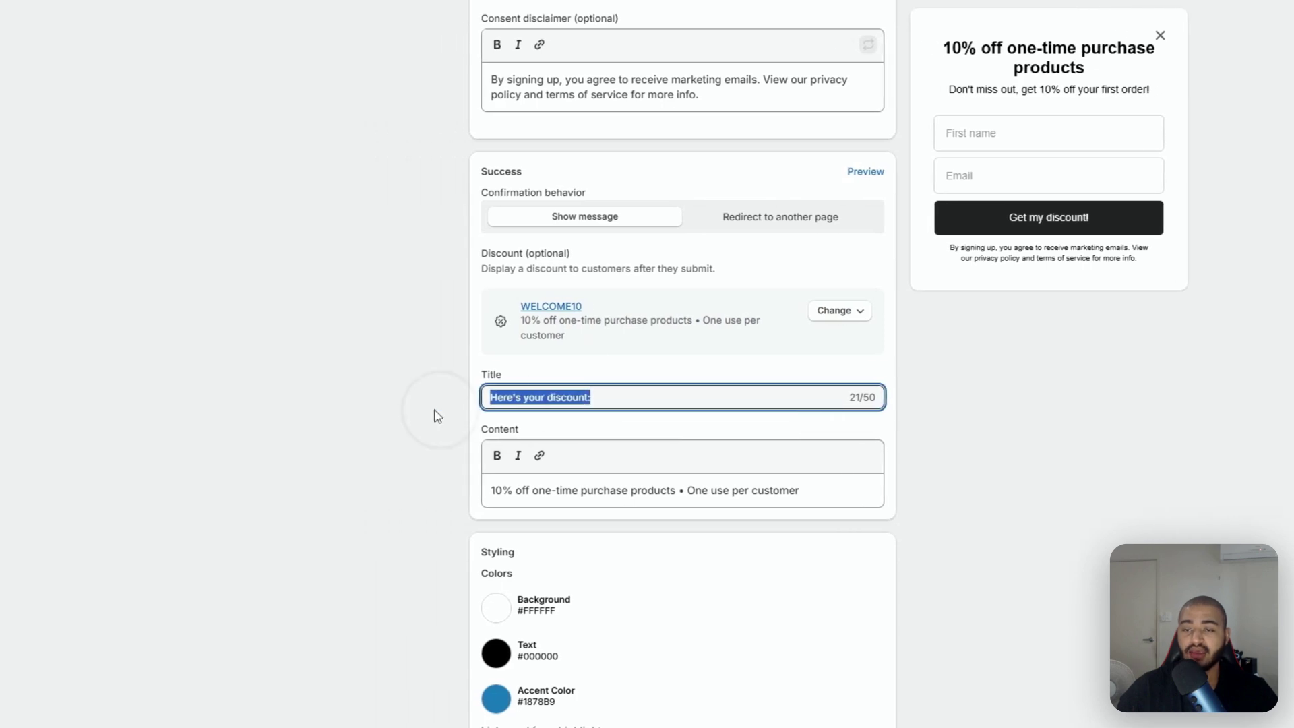
{"action": "left_click_drag", "start_coordinate": [812, 491], "coordinate": [419, 502]}
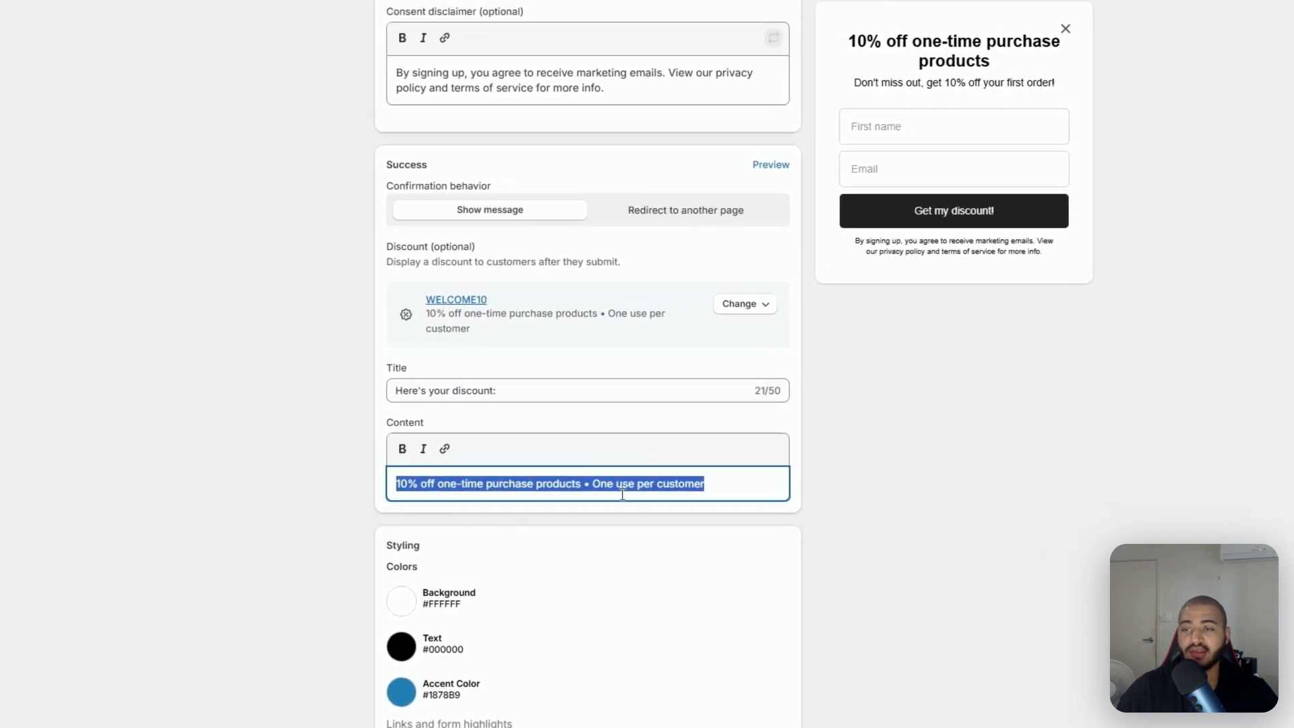
{"action": "left_click", "coordinate": [981, 490]}
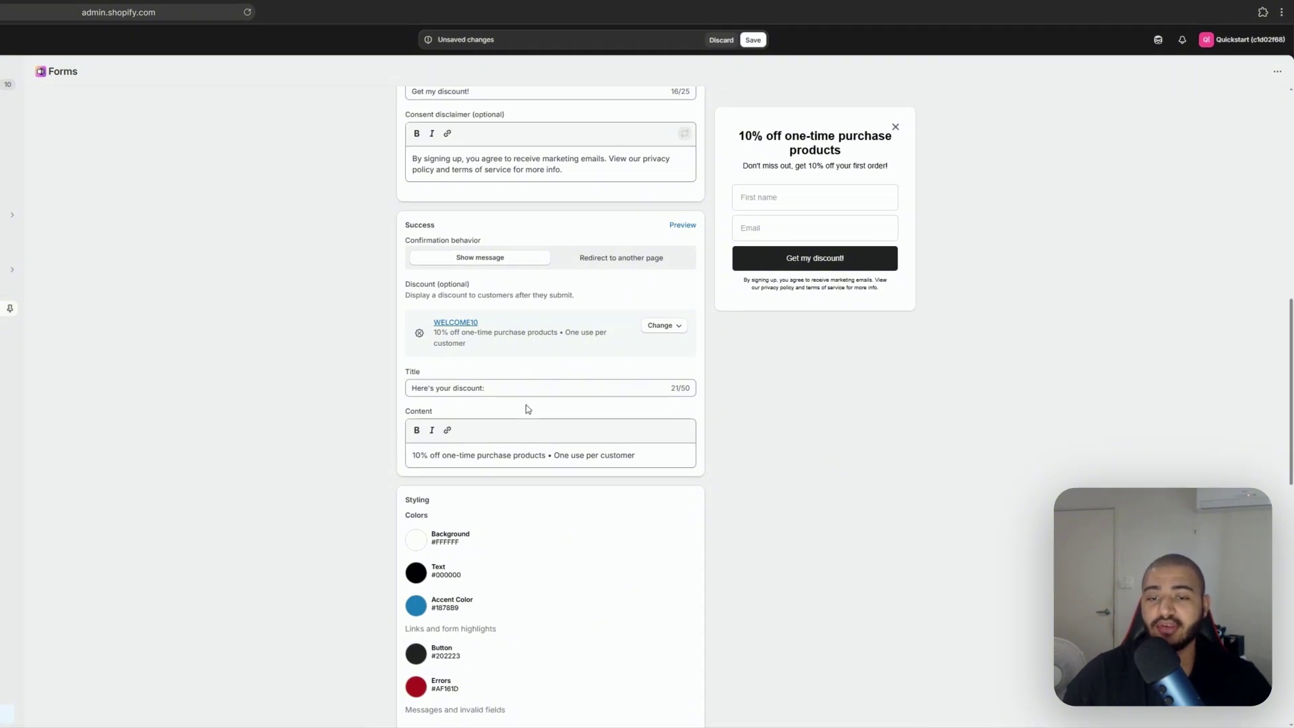
Try #FF0000 as the form's background color and return it to #FFFFFF
{"action": "scroll", "coordinate": [605, 426], "scroll_direction": "down", "scroll_amount": 6}
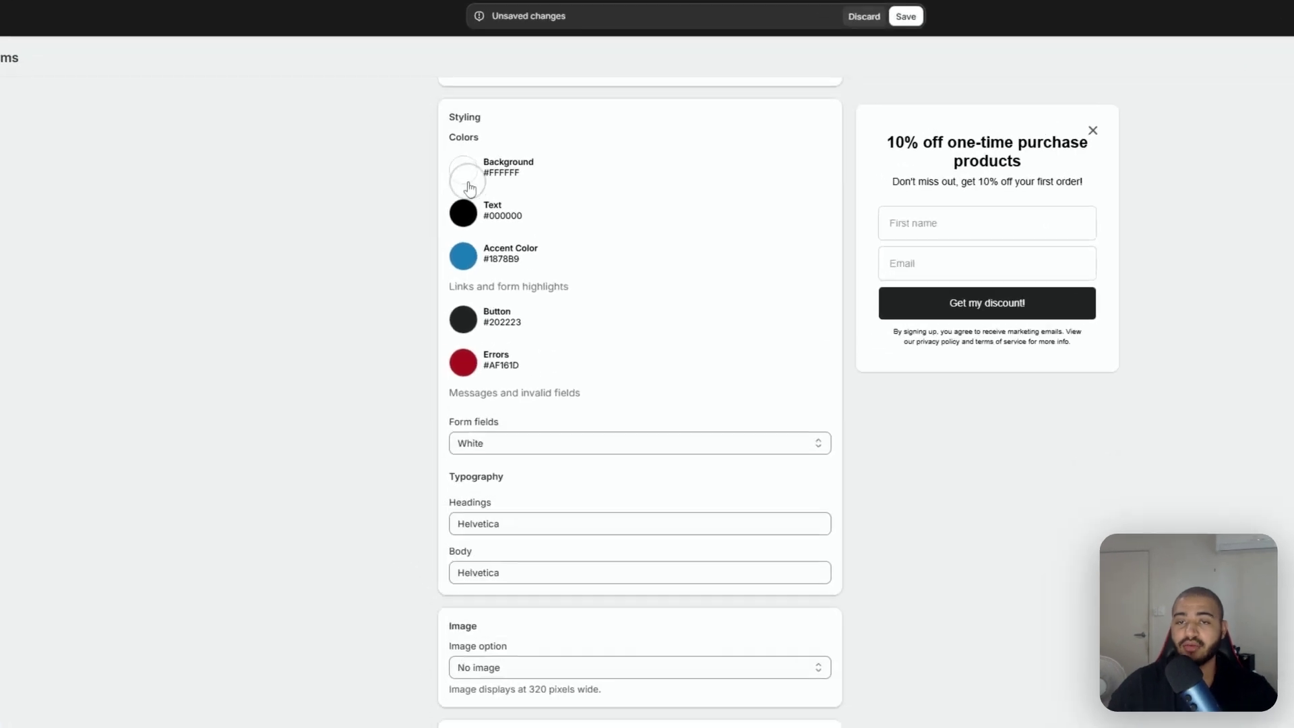
{"action": "left_click", "coordinate": [418, 157]}
{"action": "left_click_drag", "start_coordinate": [523, 227], "coordinate": [590, 179]}
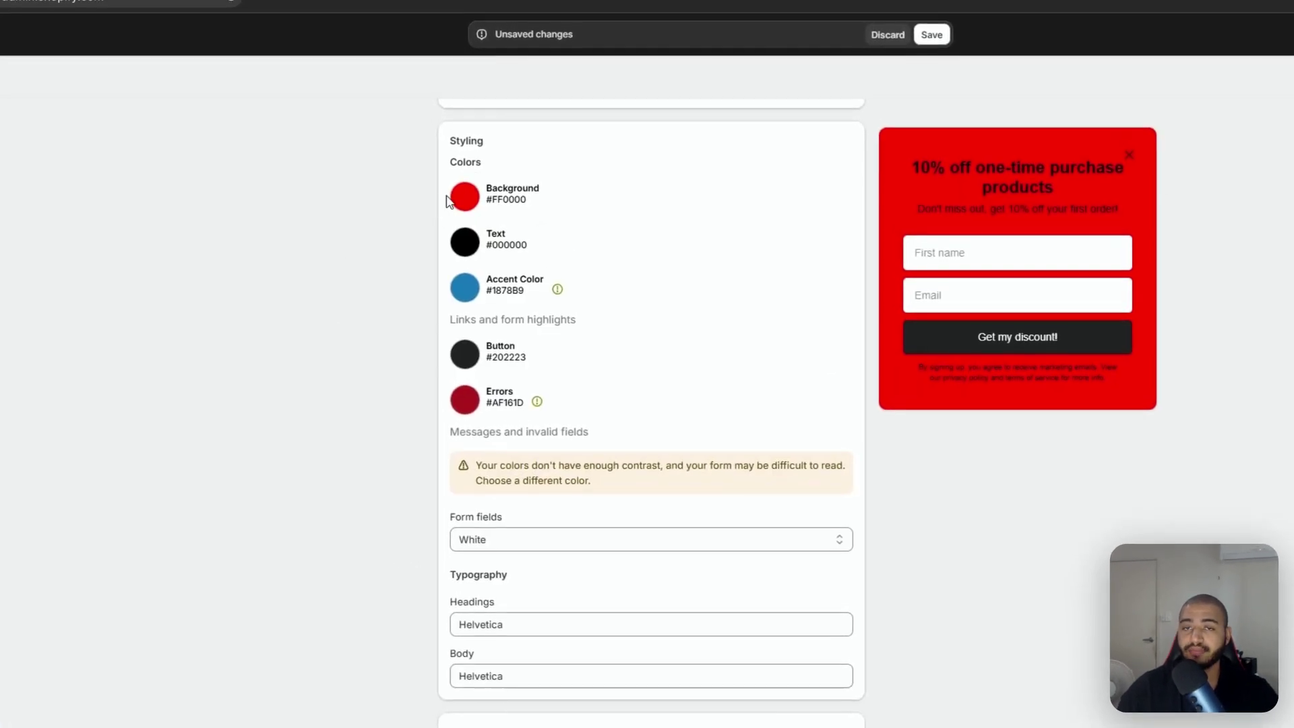
{"action": "left_click", "coordinate": [456, 168]}
{"action": "left_click_drag", "start_coordinate": [529, 301], "coordinate": [377, 150]}
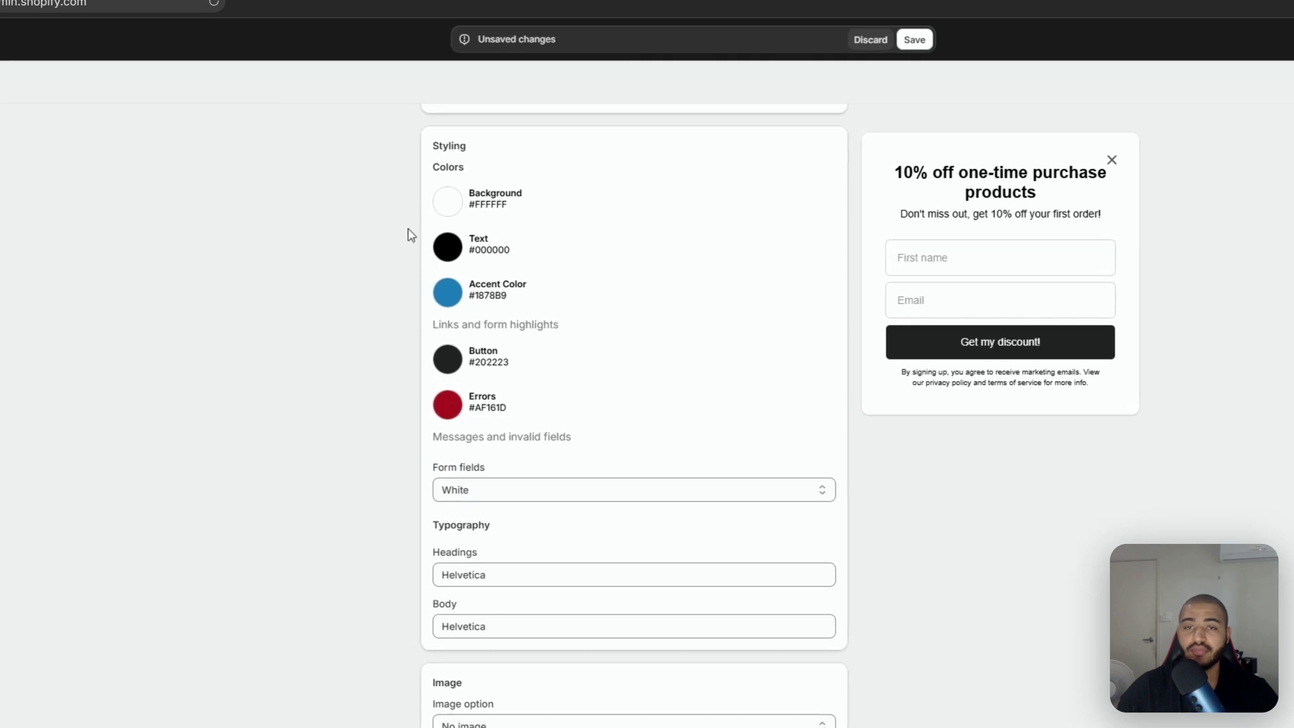
Try #FF9191 as the form's text color and return it to #000000
{"action": "left_click", "coordinate": [474, 246]}
{"action": "left_click_drag", "start_coordinate": [514, 344], "coordinate": [507, 254]}
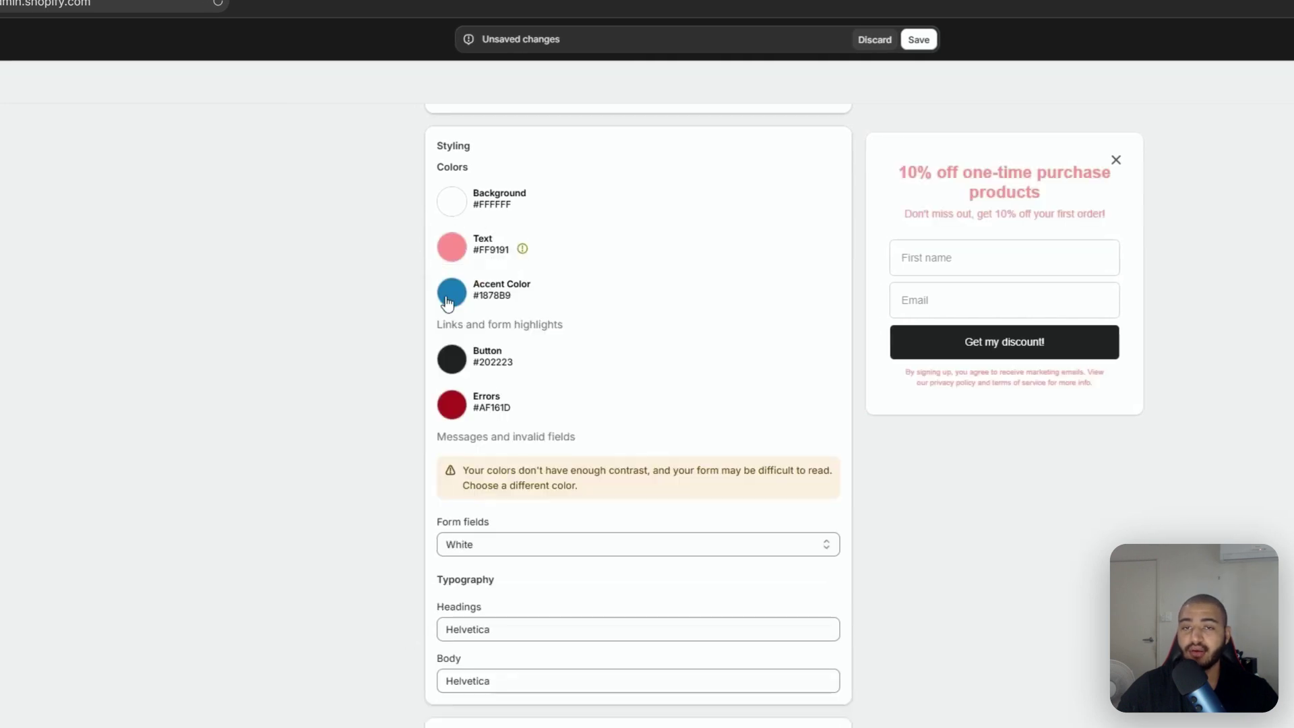
{"action": "left_click", "coordinate": [453, 248]}
{"action": "left_click_drag", "start_coordinate": [483, 347], "coordinate": [289, 511]}
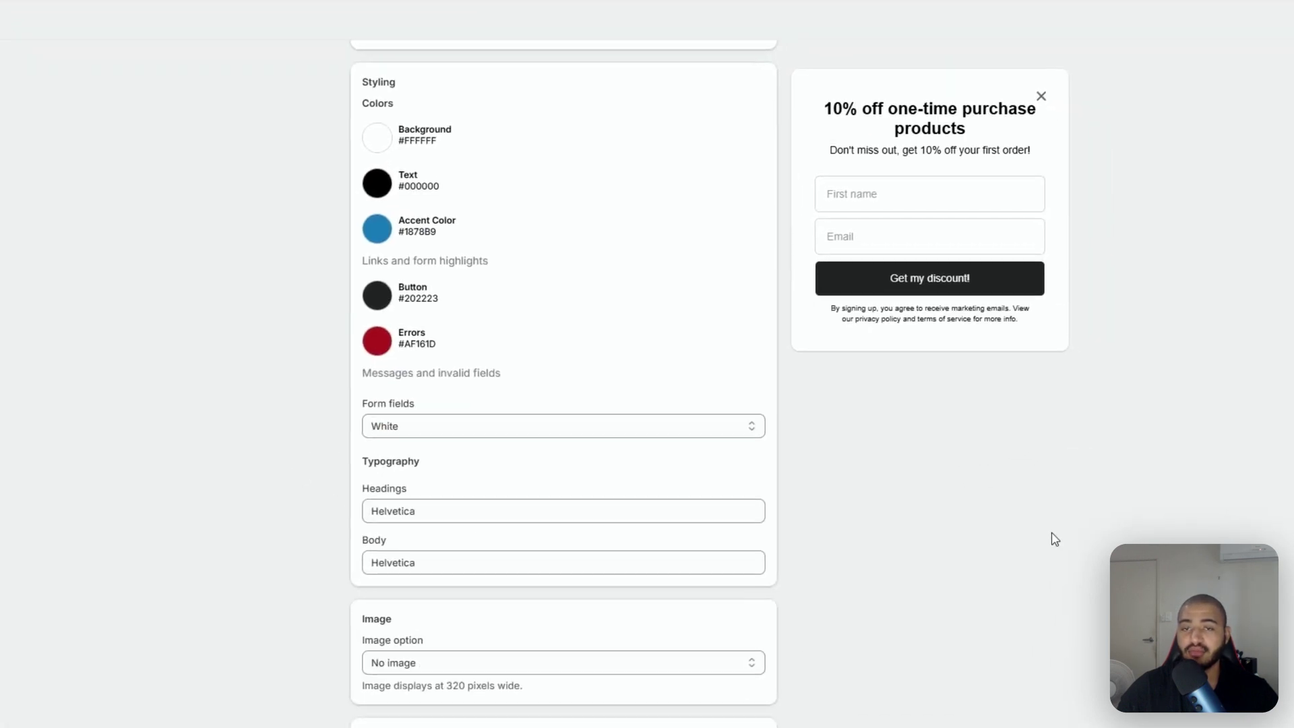
Try the light blue #79C9FF as the accent color and check the email field's highlight in the preview
{"action": "left_click", "coordinate": [377, 231]}
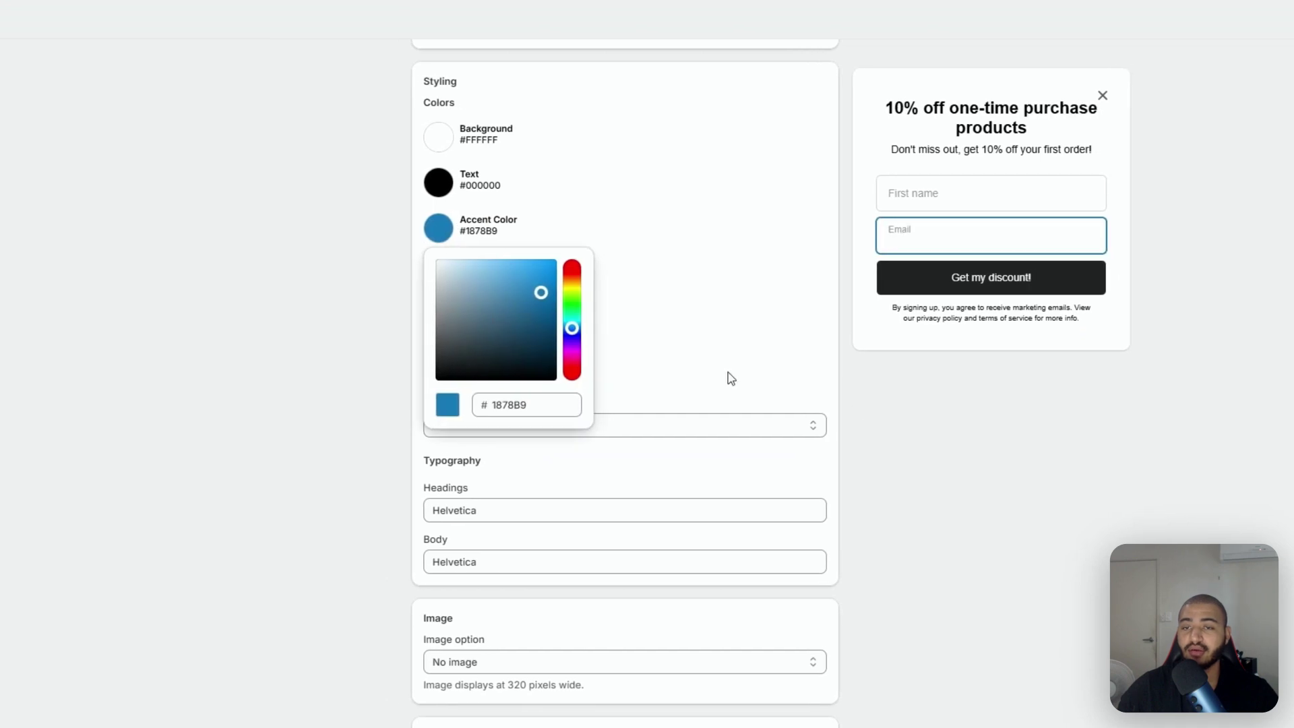
{"action": "left_click_drag", "start_coordinate": [480, 301], "coordinate": [499, 243]}
{"action": "left_click", "coordinate": [733, 345]}
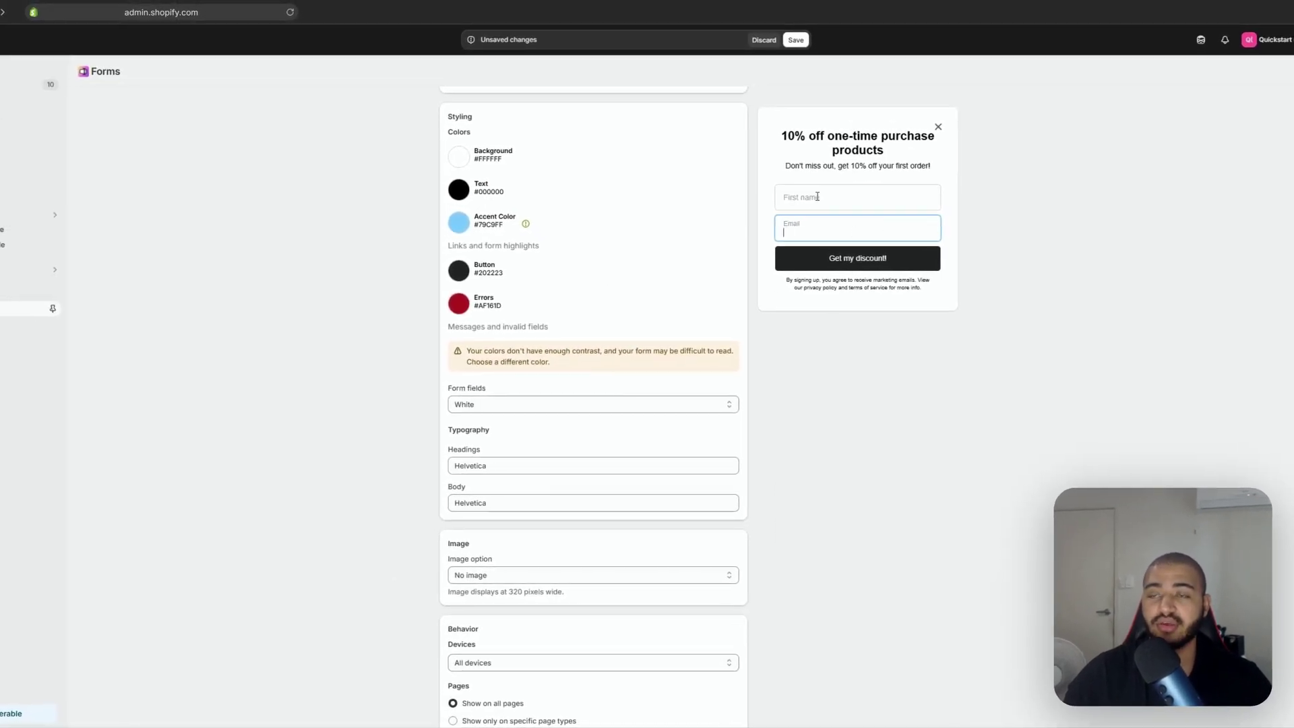
{"action": "left_click", "coordinate": [841, 405]}
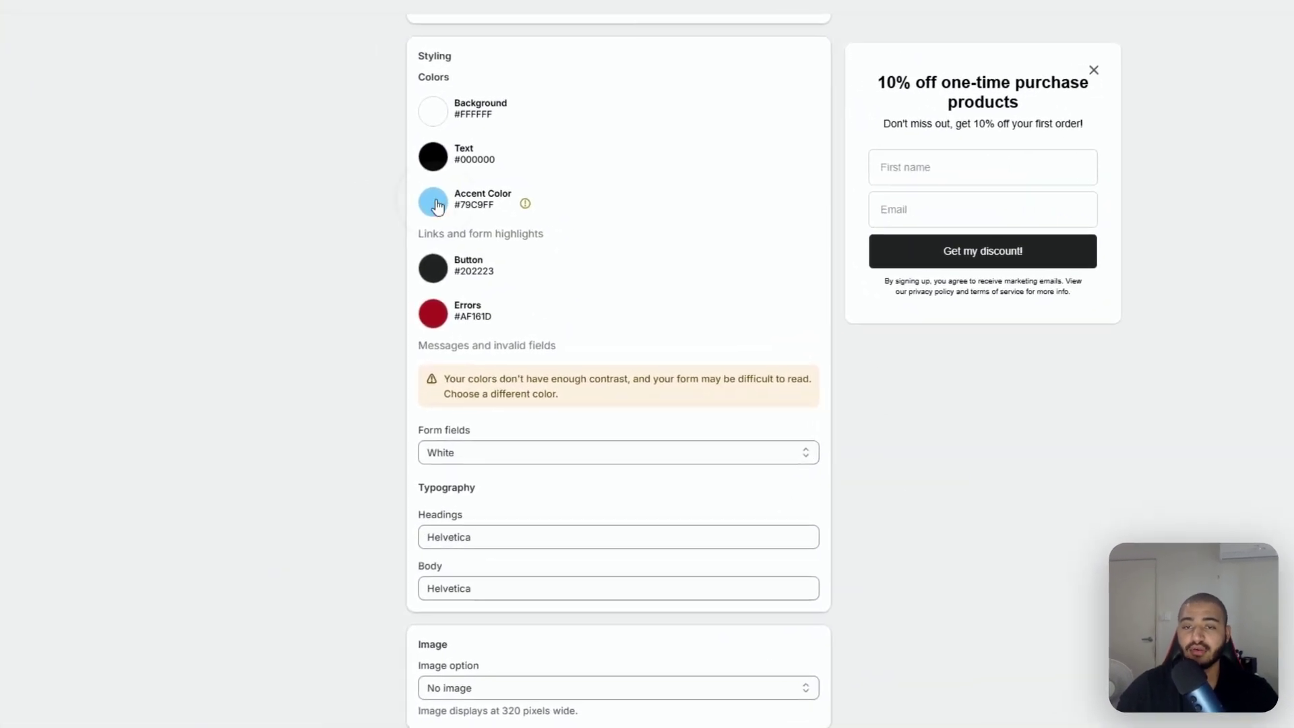
Set the form's accent color to the dark blue #003355
{"action": "left_click", "coordinate": [436, 206]}
{"action": "left_click_drag", "start_coordinate": [495, 236], "coordinate": [559, 315]}
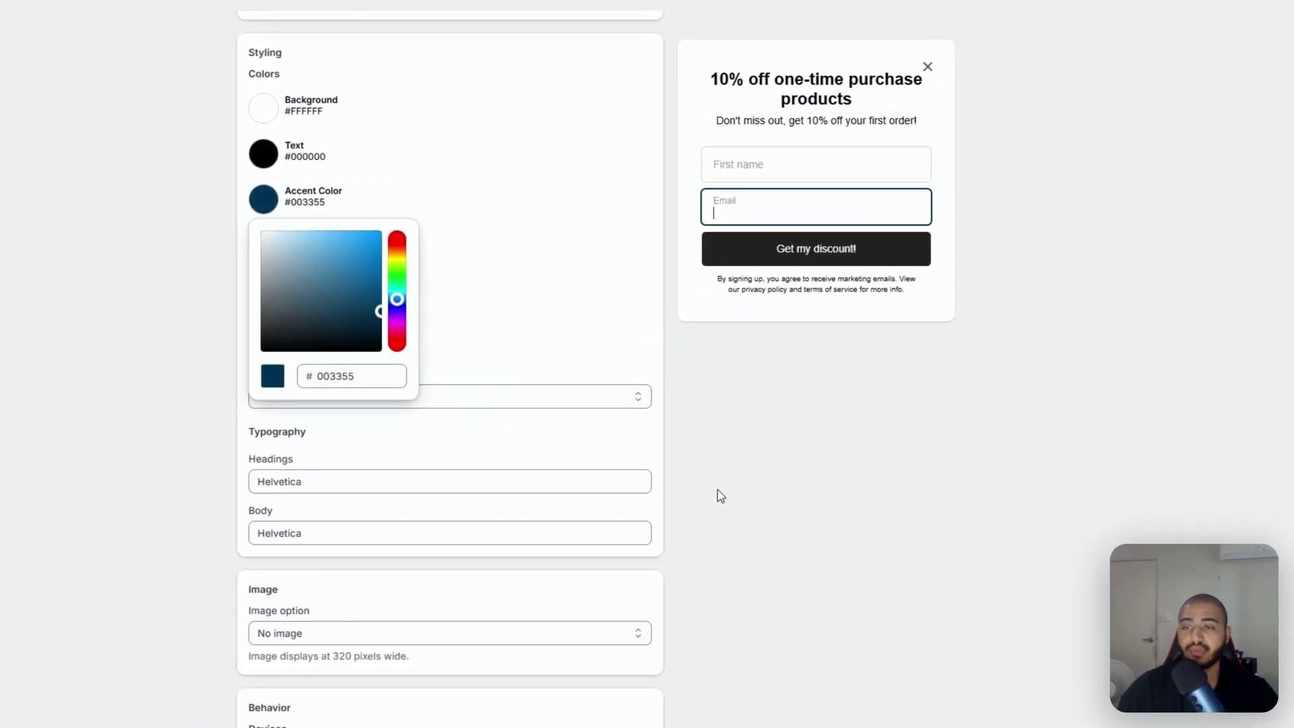
{"action": "left_click", "coordinate": [721, 496]}
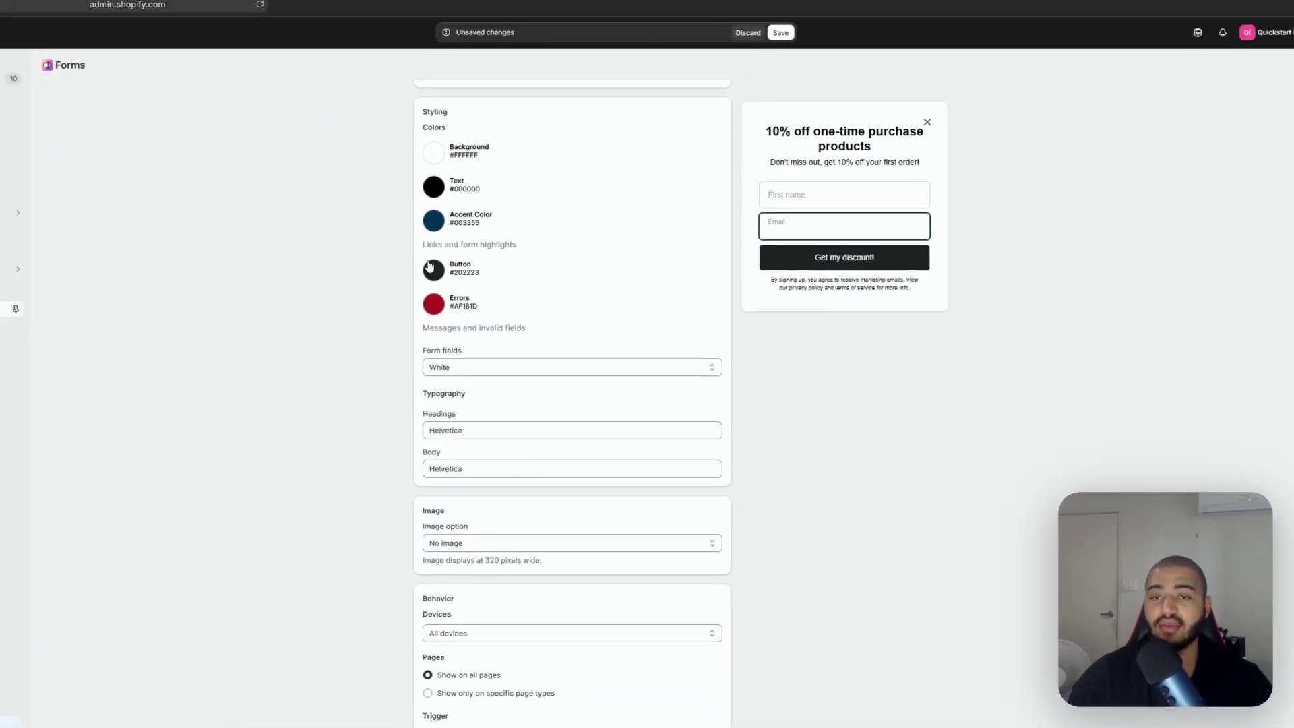
Try #FFFFFF as the button color and settle on the dark red #831313
{"action": "left_click", "coordinate": [262, 265]}
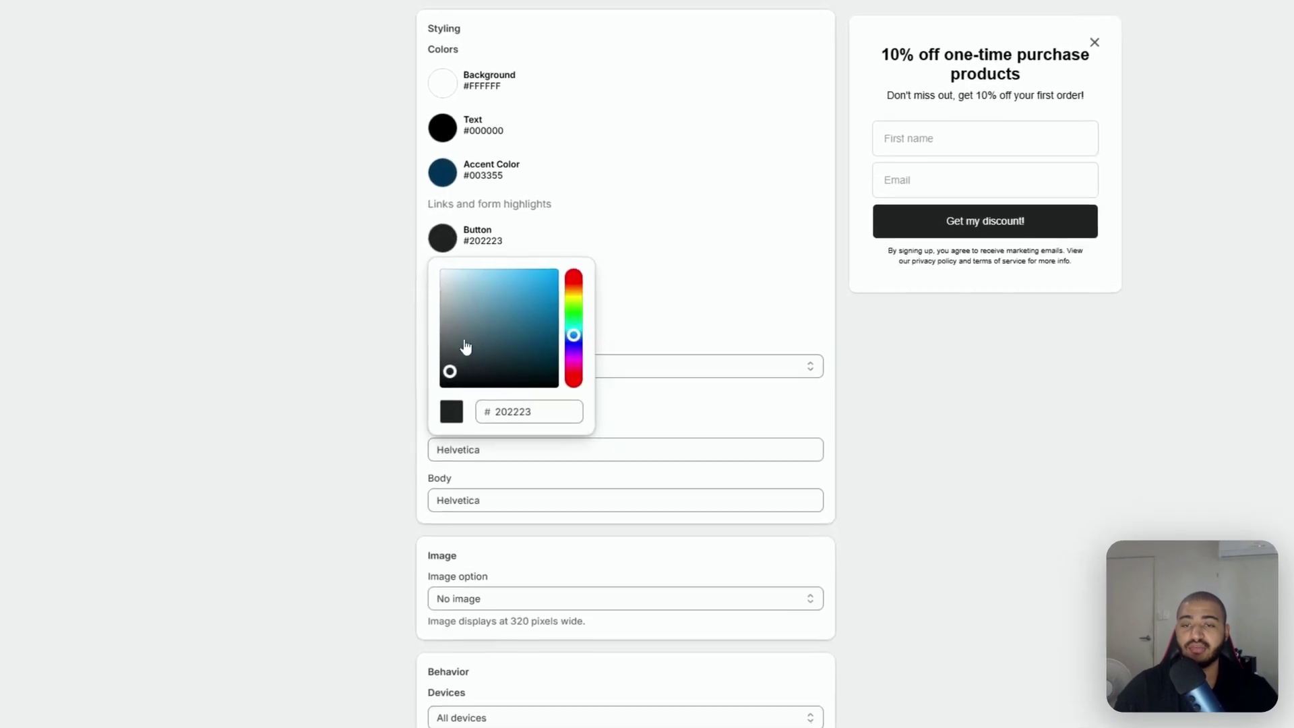
{"action": "left_click_drag", "start_coordinate": [467, 342], "coordinate": [403, 222]}
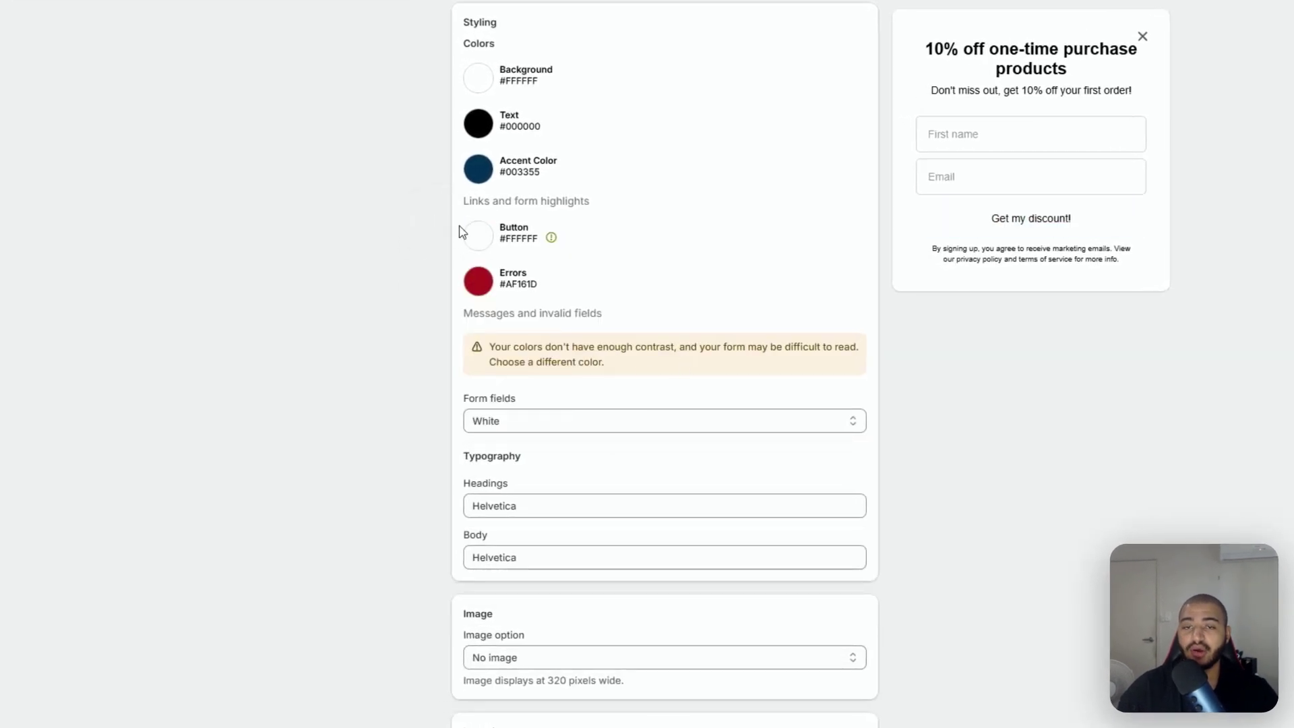
{"action": "left_click", "coordinate": [474, 236]}
{"action": "left_click_drag", "start_coordinate": [512, 303], "coordinate": [634, 203]}
{"action": "left_click", "coordinate": [491, 251]}
{"action": "mouse_move", "coordinate": [589, 325]}
{"action": "left_mouse_down"}
{"action": "mouse_move", "coordinate": [575, 297]}
{"action": "mouse_move", "coordinate": [579, 328]}
{"action": "left_mouse_up"}
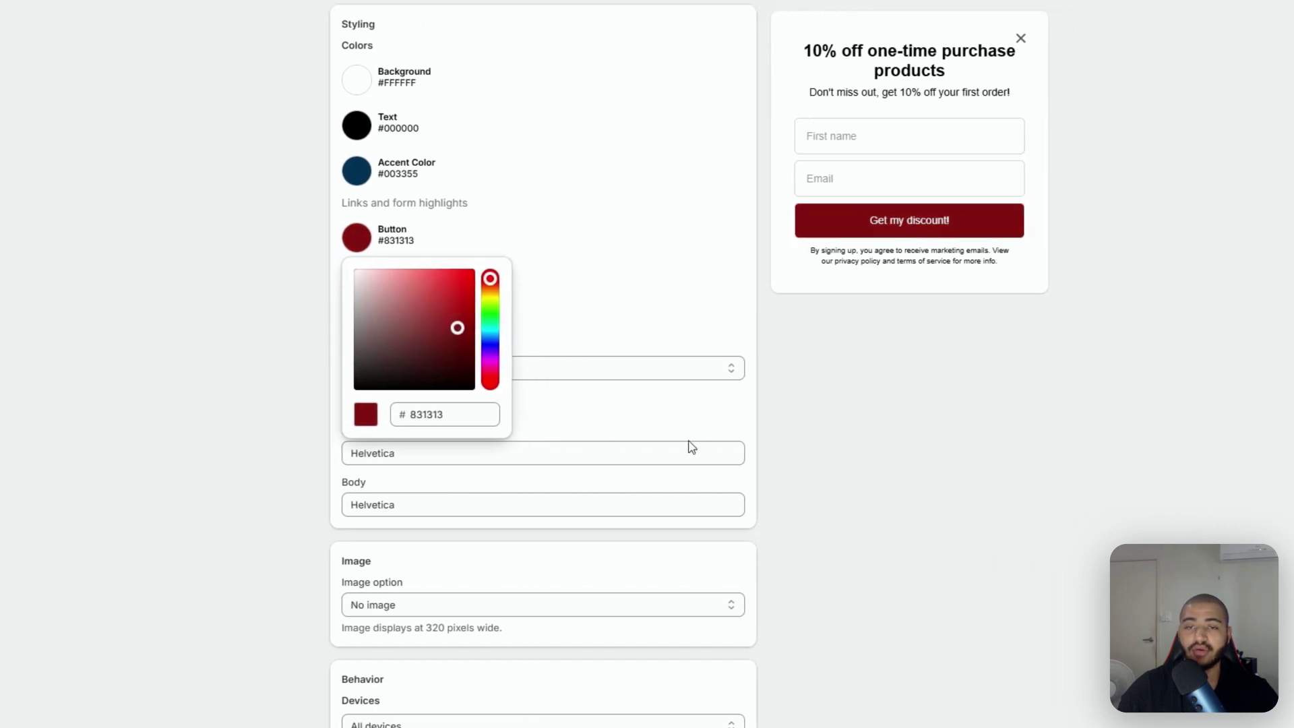
{"action": "left_click", "coordinate": [808, 436]}
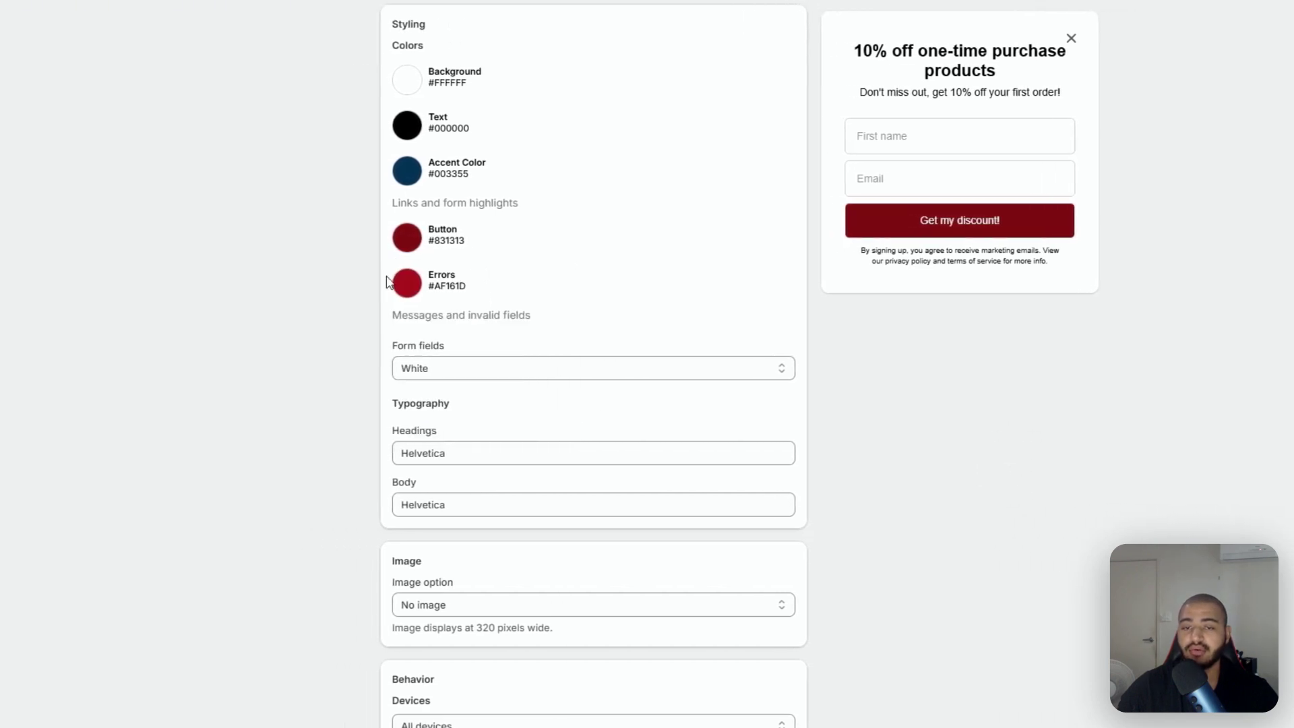
Try the Transparent style for the form fields and return them to White
{"action": "left_click", "coordinate": [486, 369]}
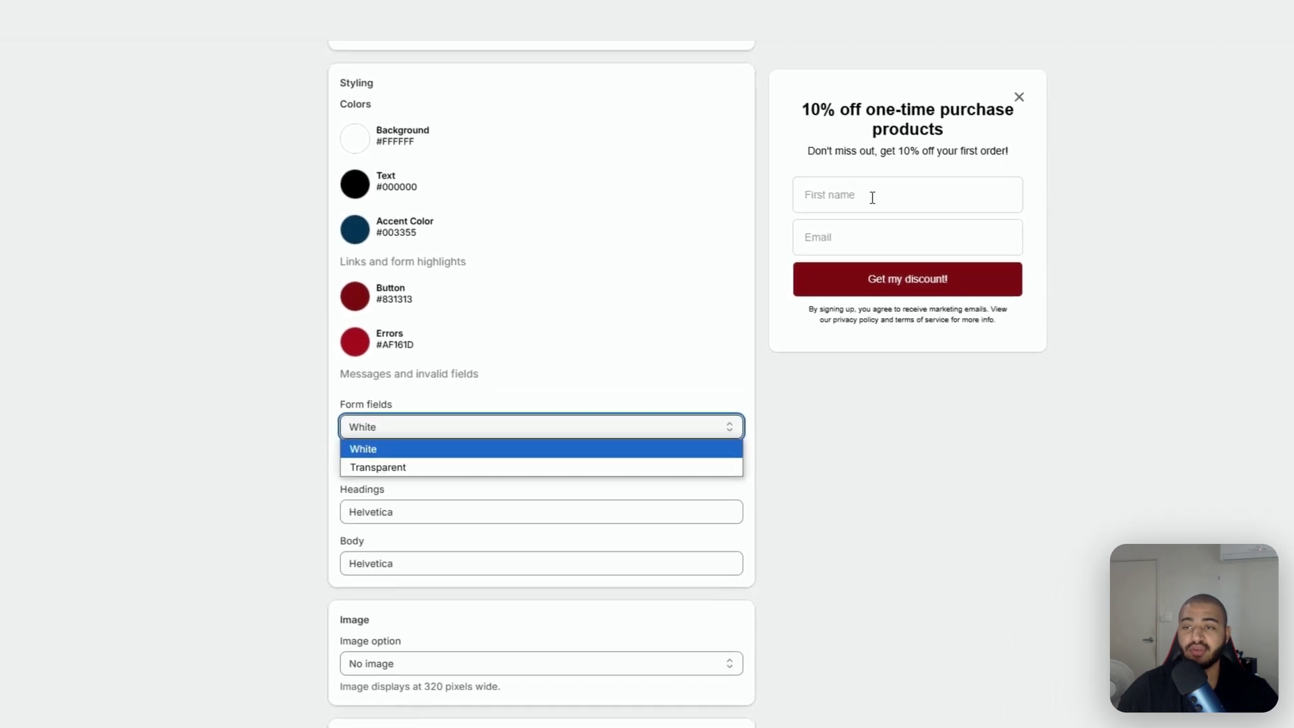
{"action": "left_click", "coordinate": [453, 470]}
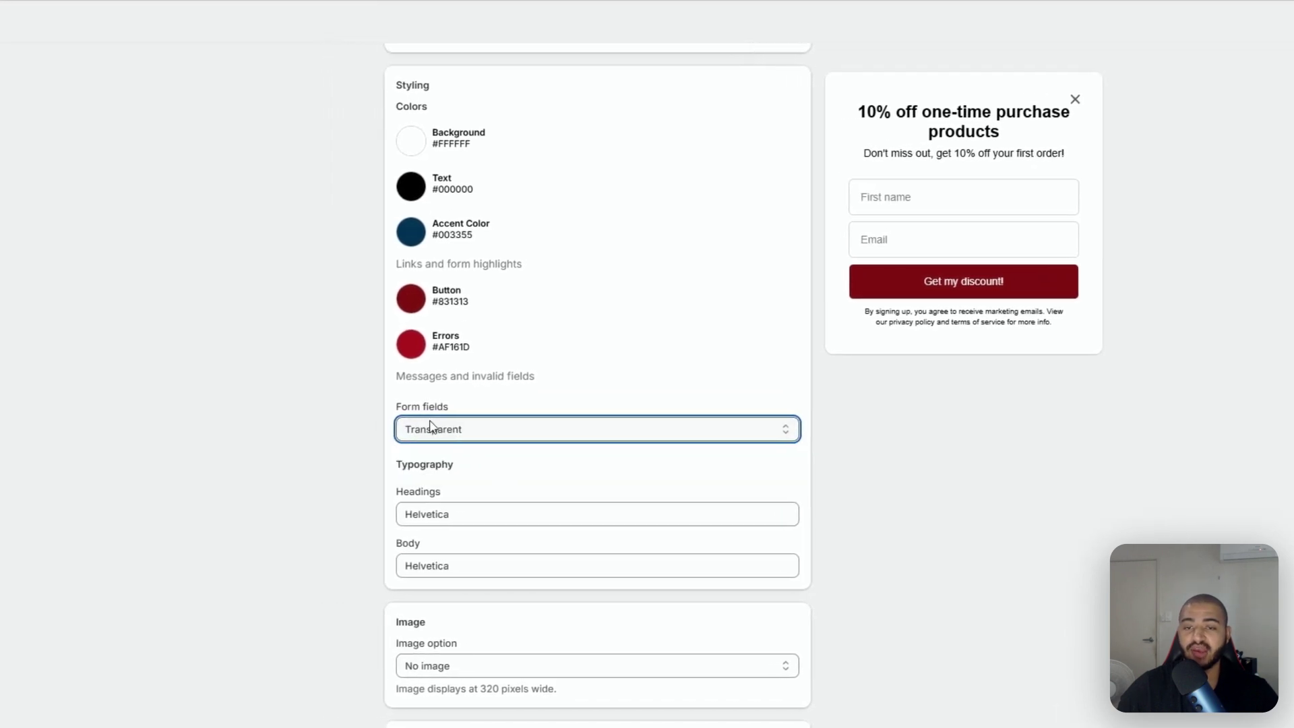
{"action": "left_click", "coordinate": [389, 432]}
{"action": "left_click", "coordinate": [404, 465]}
Set the form's background color to the light red #FF8F8F
{"action": "left_click", "coordinate": [400, 134]}
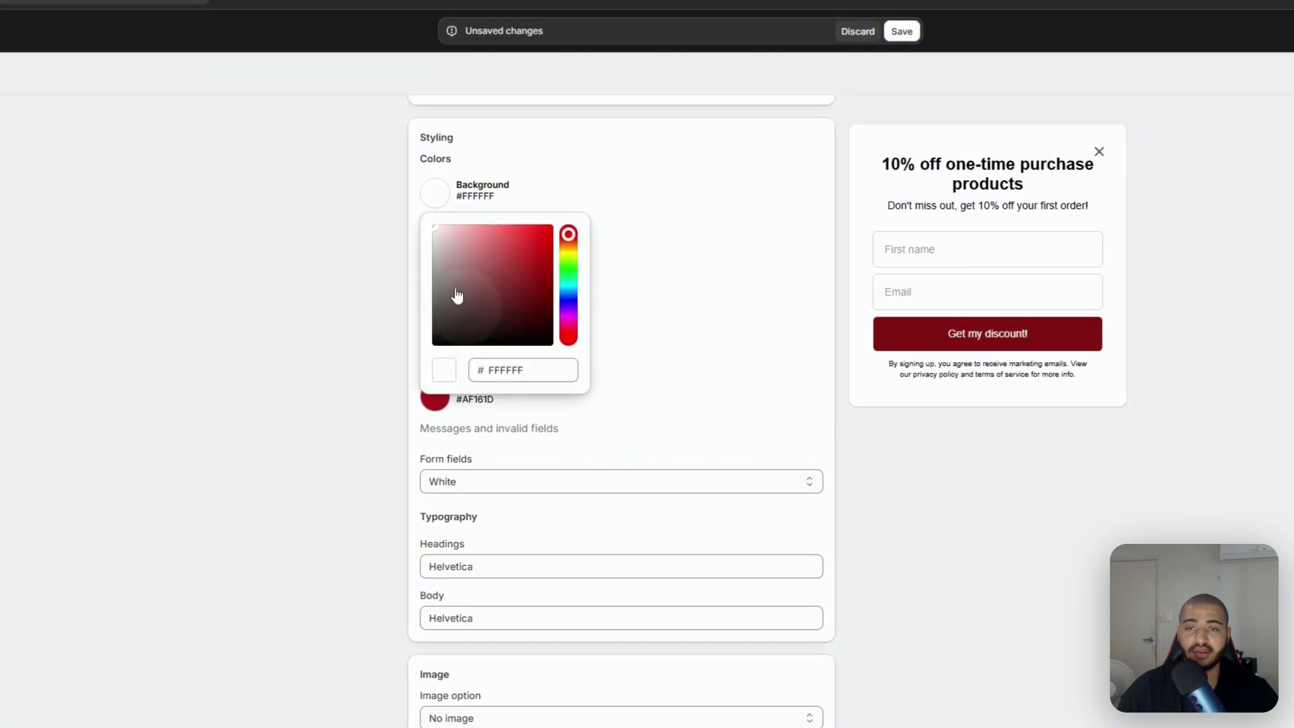
{"action": "left_click_drag", "start_coordinate": [421, 238], "coordinate": [451, 106]}
{"action": "left_click", "coordinate": [483, 184]}
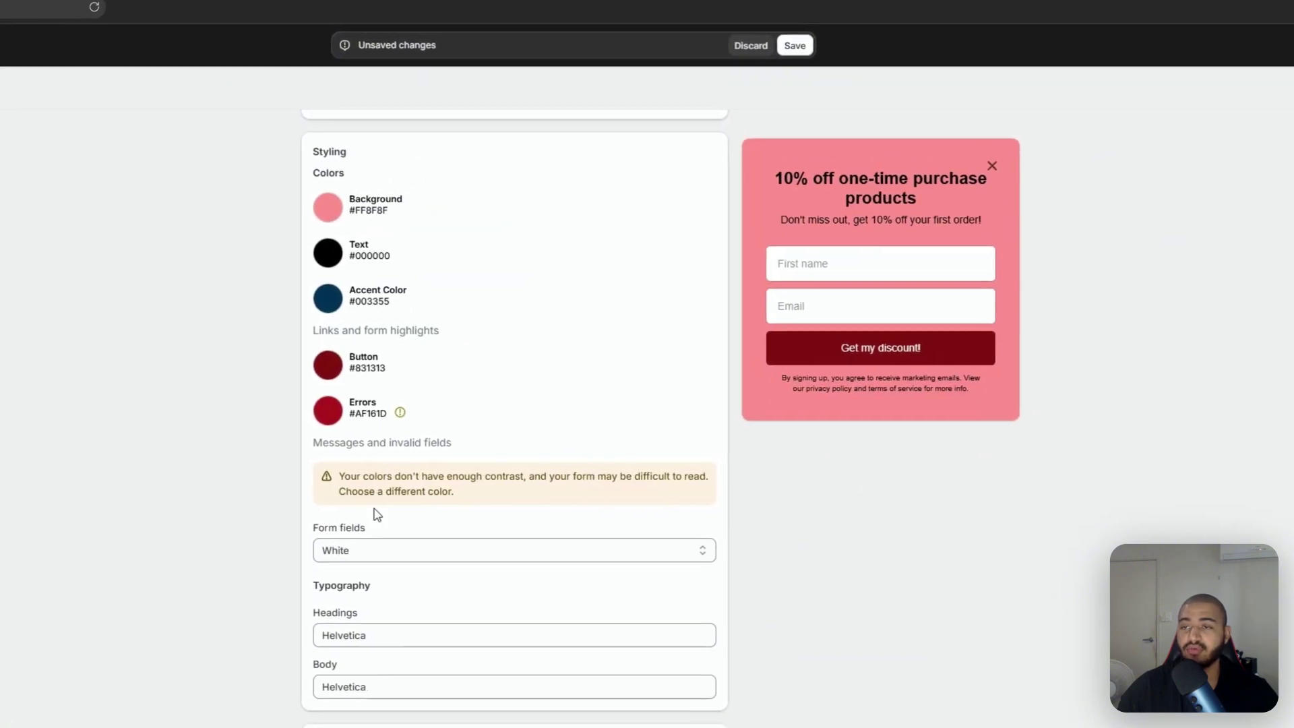
Try the Transparent style for the form fields against the light red background and return them to White
{"action": "left_click", "coordinate": [450, 549]}
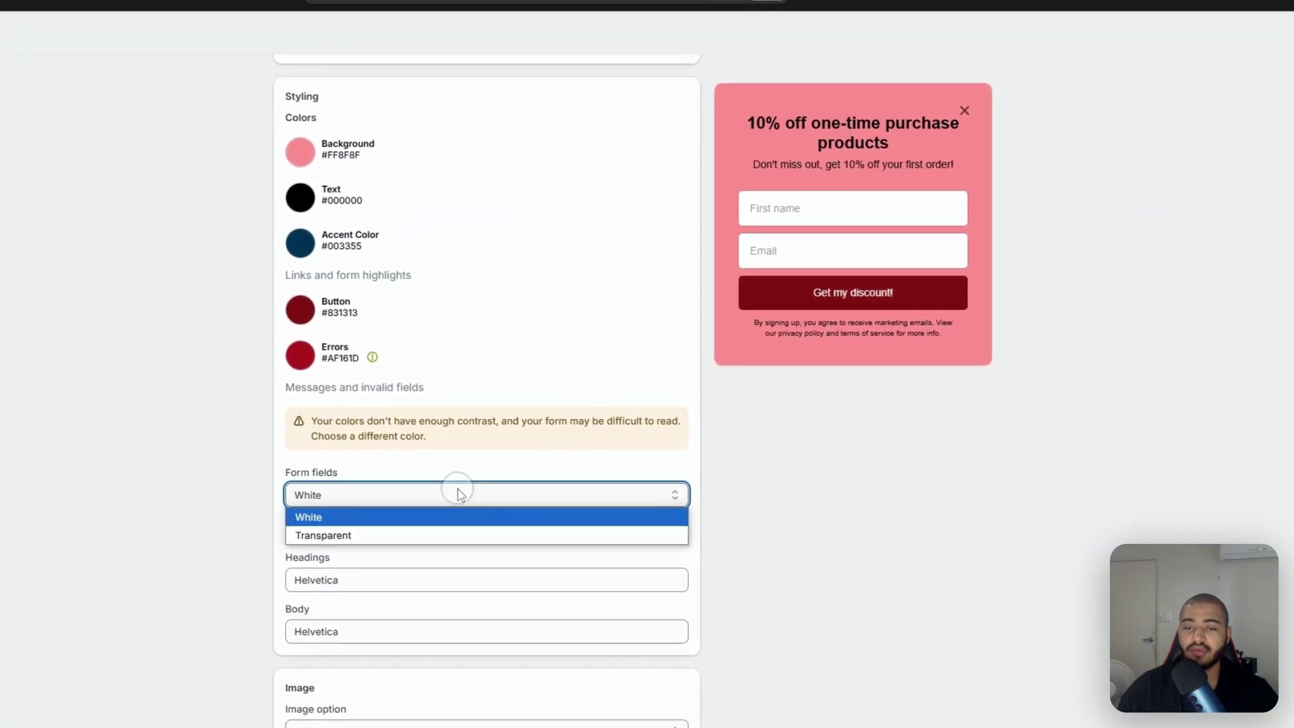
{"action": "left_click", "coordinate": [399, 594]}
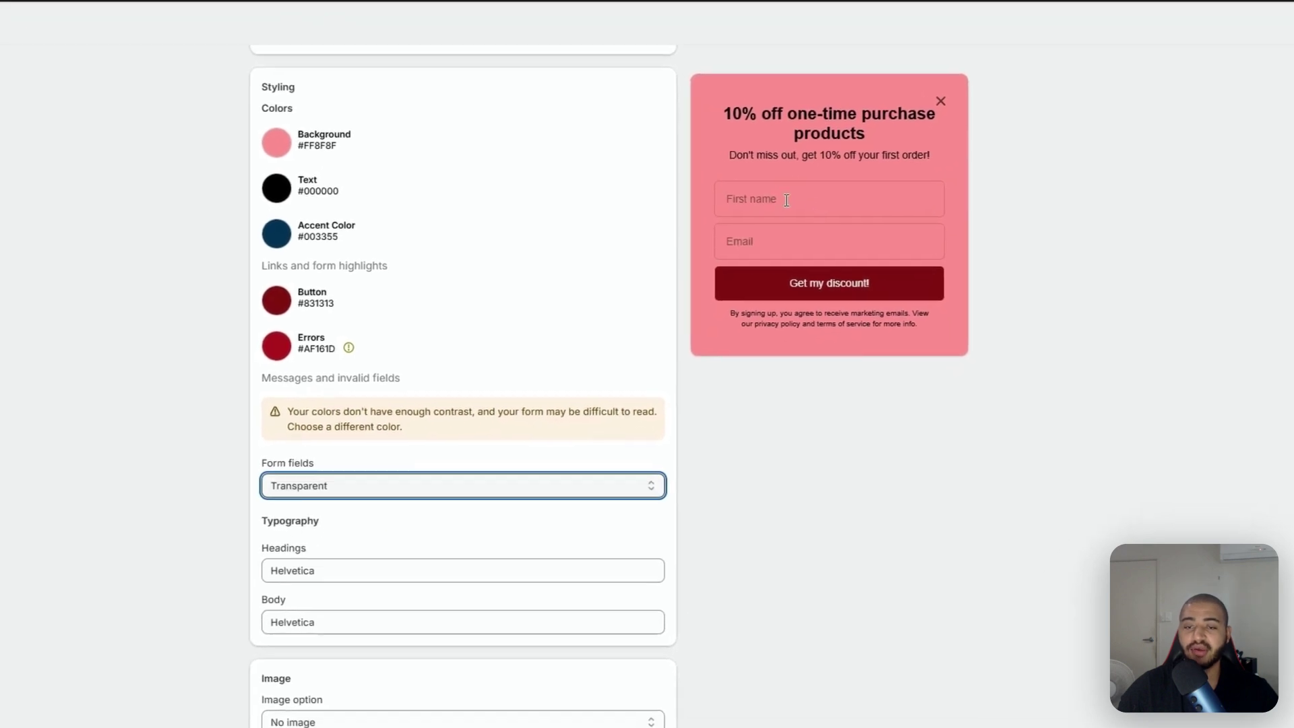
{"action": "left_click", "coordinate": [310, 489]}
{"action": "left_click", "coordinate": [447, 480]}
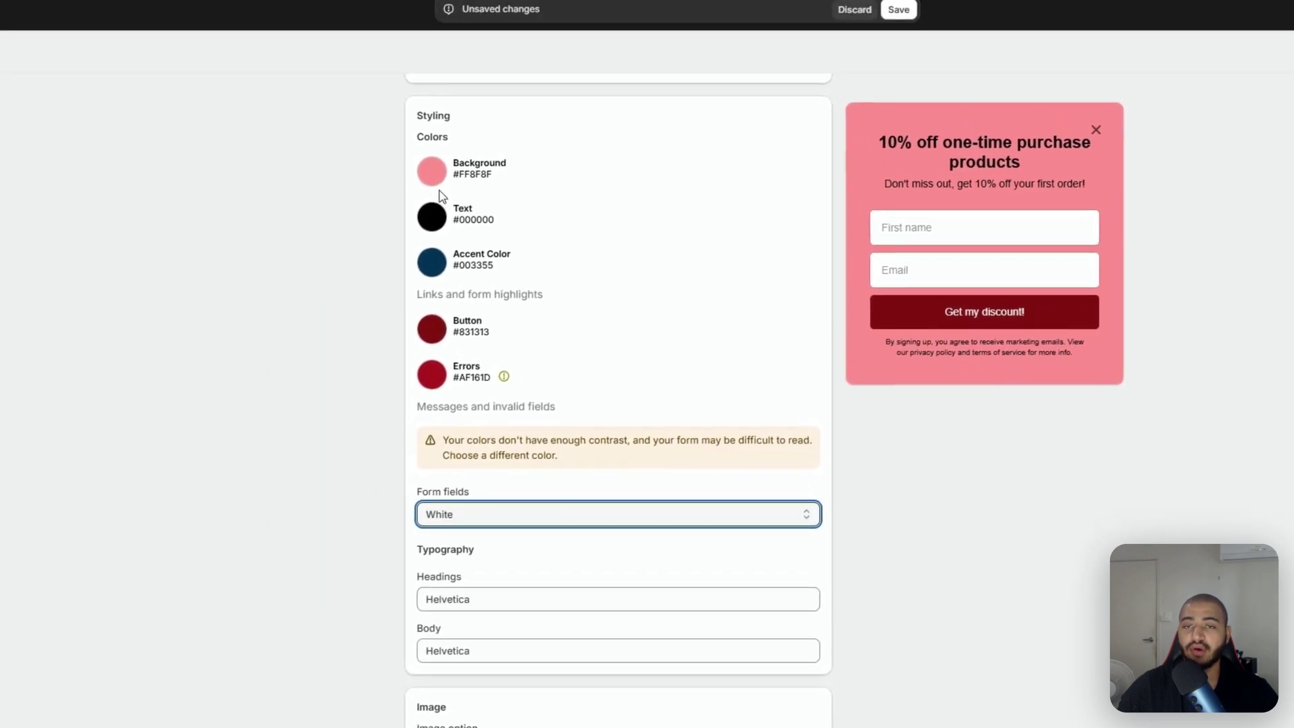
Set the form's background color to white #FFFFFF
{"action": "left_click", "coordinate": [400, 114]}
{"action": "left_click_drag", "start_coordinate": [471, 215], "coordinate": [303, 52]}
{"action": "left_click", "coordinate": [385, 116]}
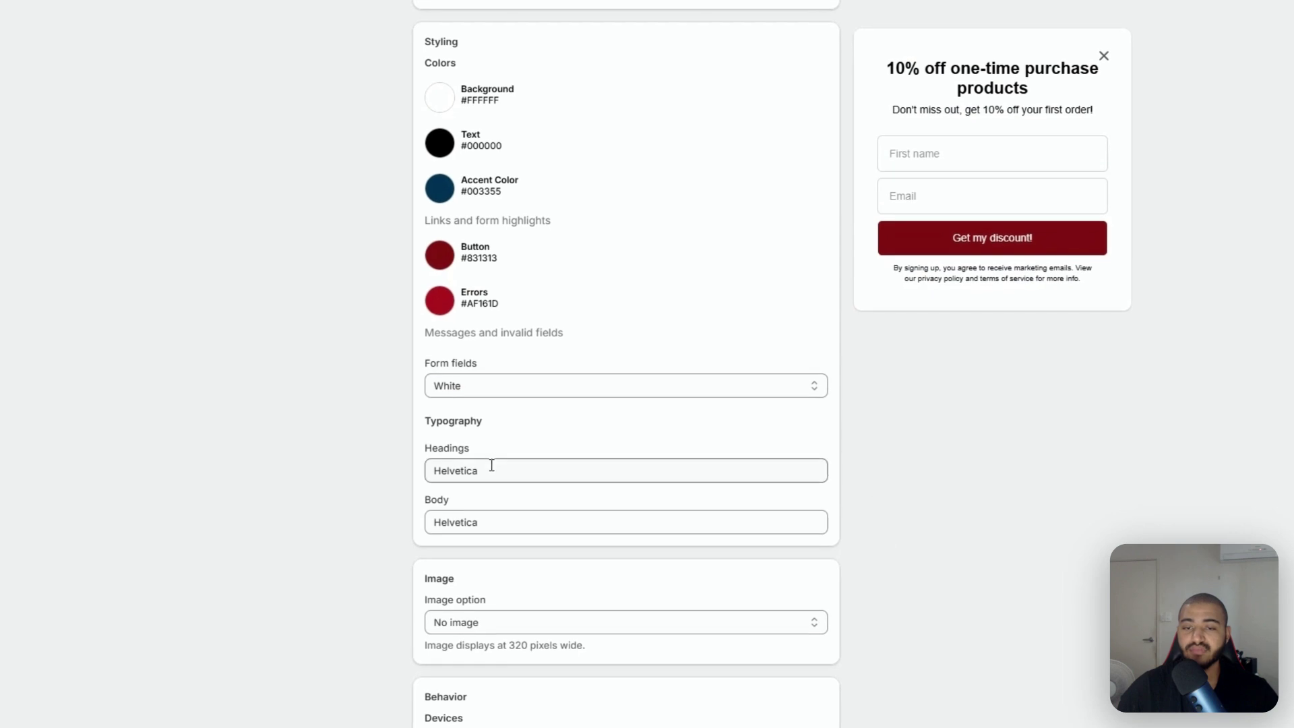
Browse the fonts available for the form's headings
{"action": "left_click", "coordinate": [552, 475]}
{"action": "scroll", "coordinate": [572, 515], "scroll_direction": "down", "scroll_amount": 5}
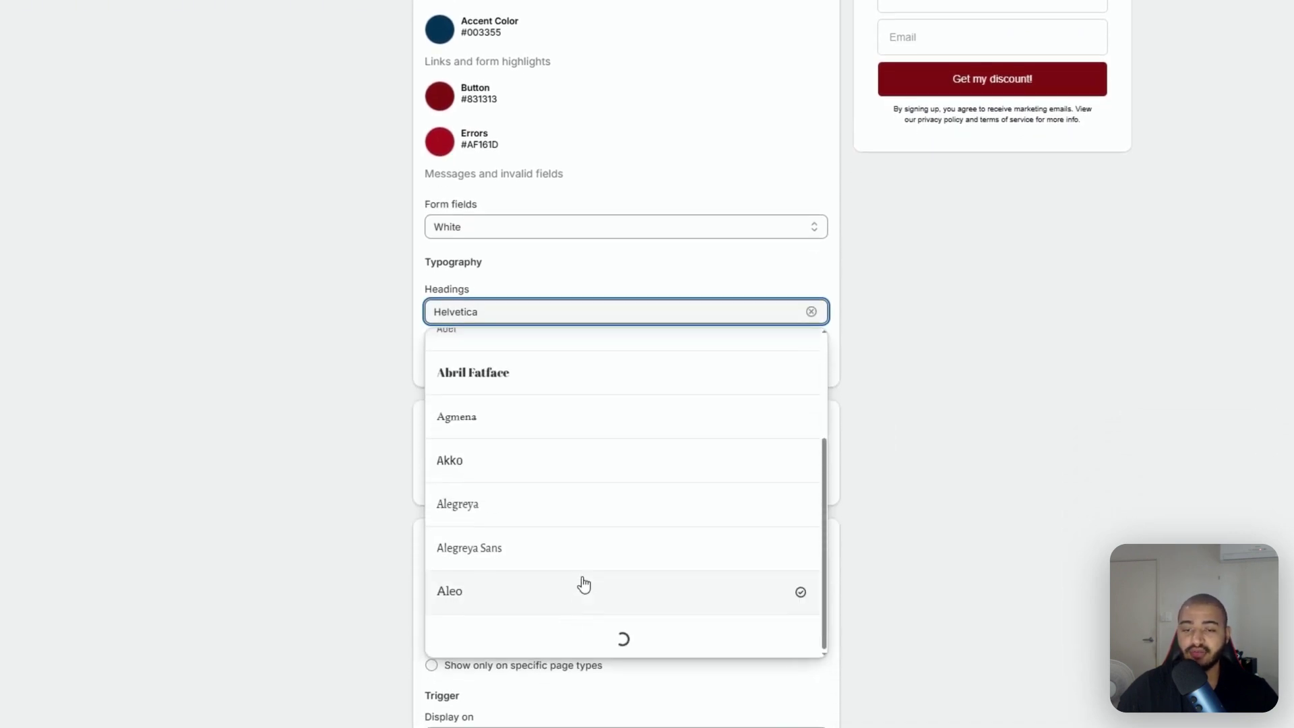
{"action": "scroll", "coordinate": [585, 584], "scroll_direction": "down", "scroll_amount": 5}
{"action": "scroll", "coordinate": [589, 584], "scroll_direction": "up", "scroll_amount": 8}
{"action": "left_click", "coordinate": [876, 384]}
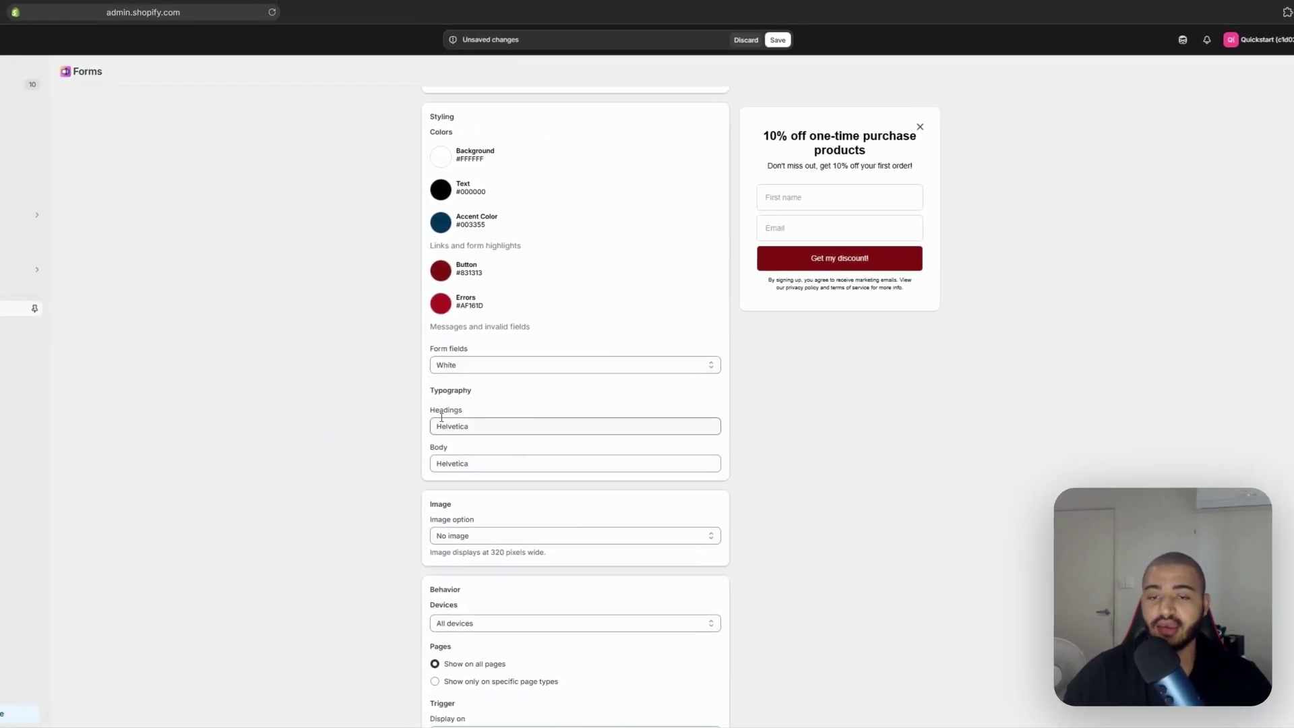
Set the form's image option to Image left
{"action": "scroll", "coordinate": [447, 446], "scroll_direction": "down", "scroll_amount": 5}
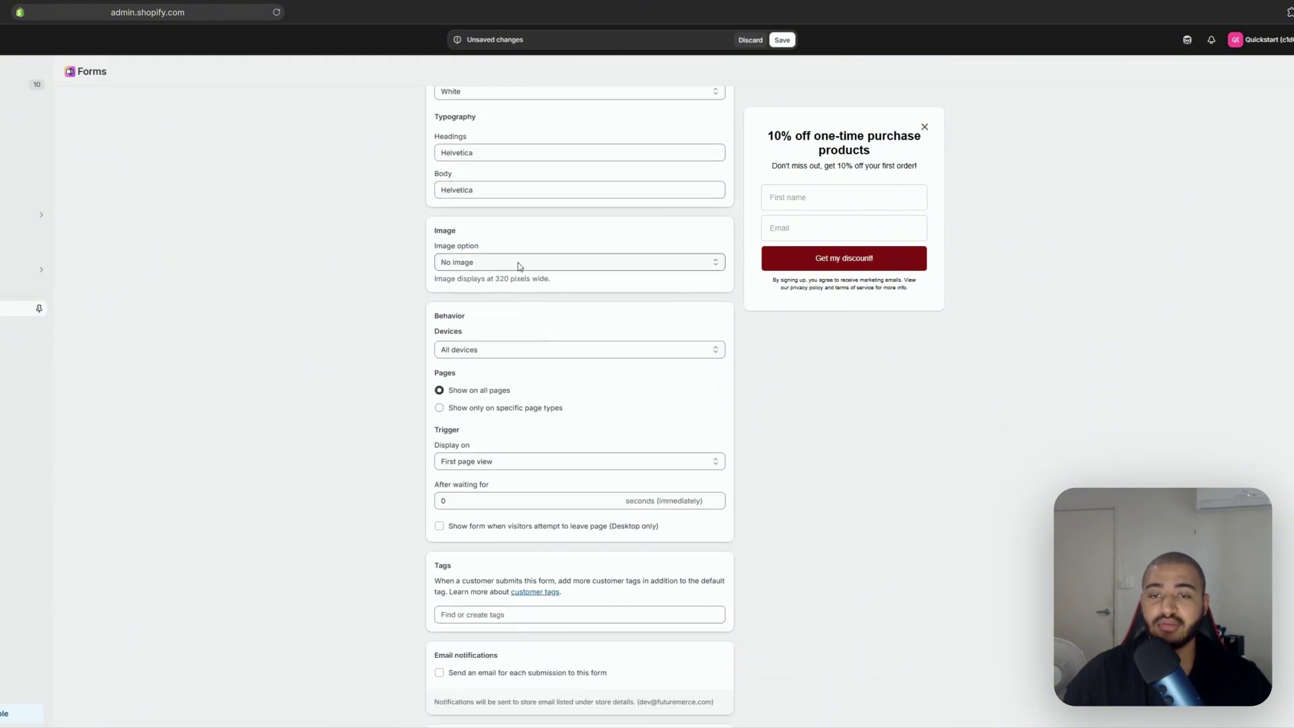
{"action": "left_click", "coordinate": [519, 264]}
{"action": "left_click", "coordinate": [528, 294]}
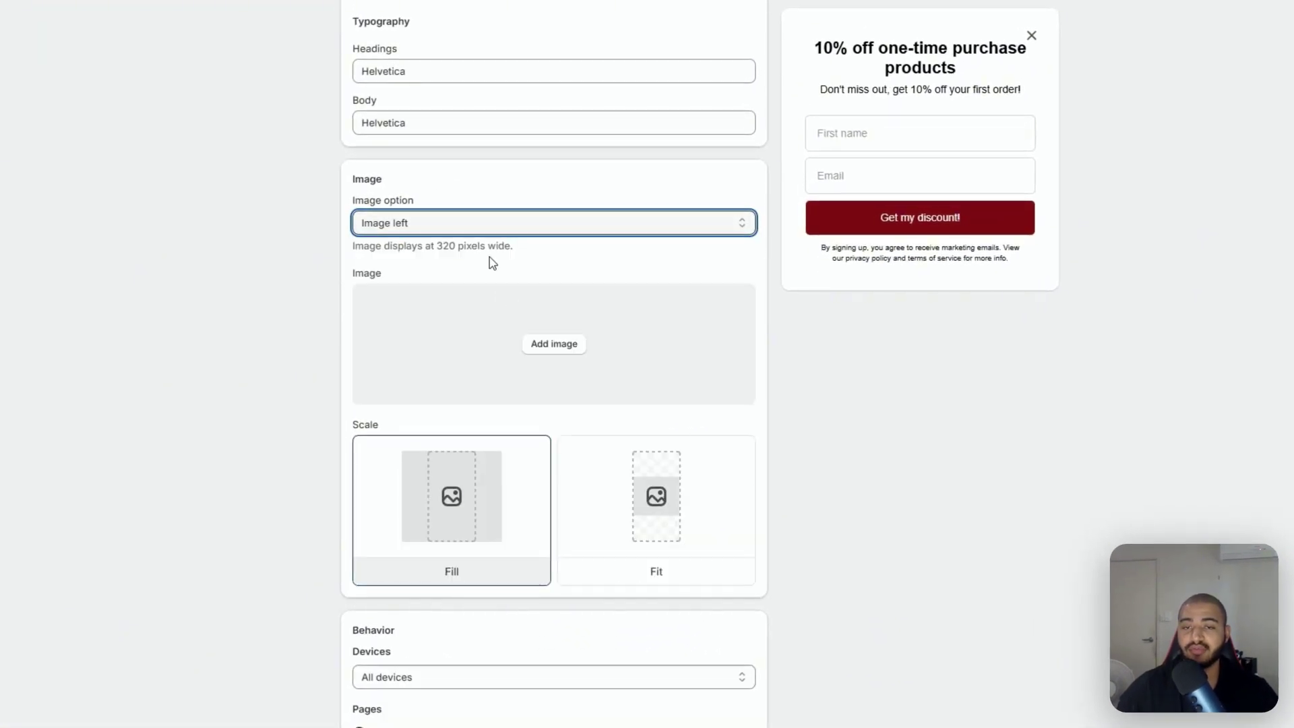
{"action": "left_click", "coordinate": [458, 215]}
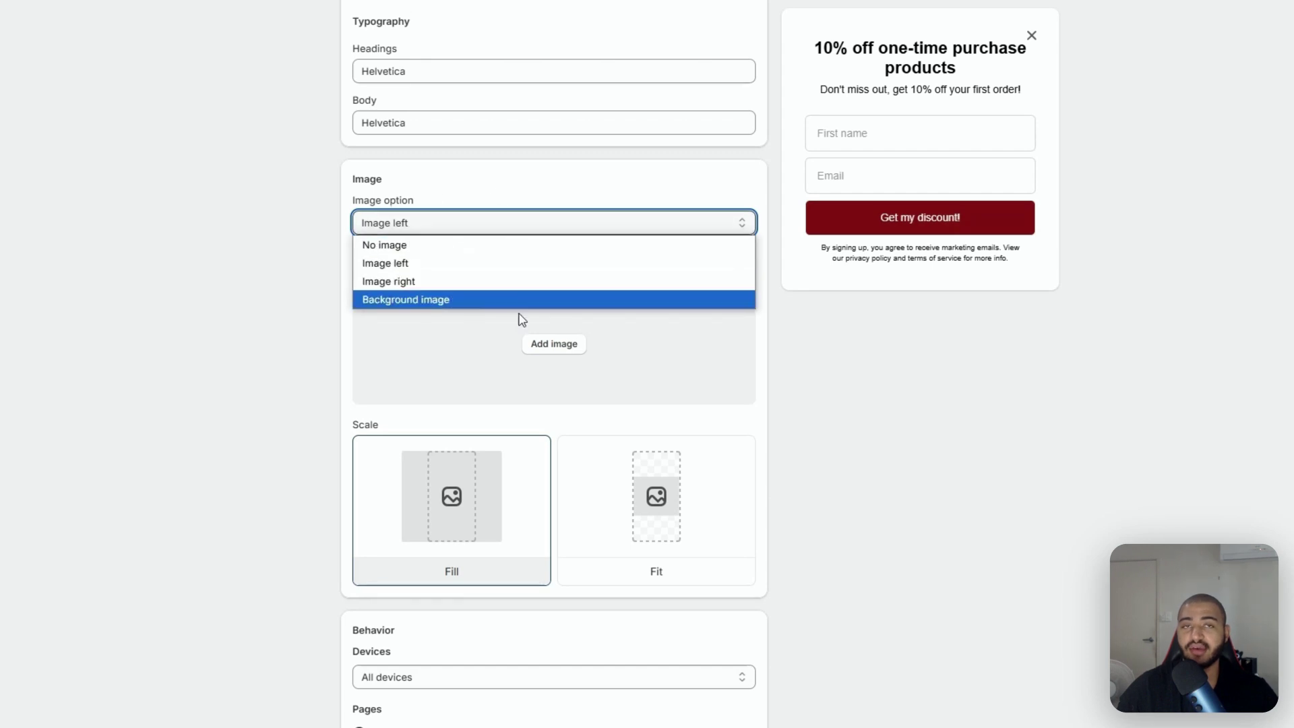
{"action": "left_click", "coordinate": [442, 264]}
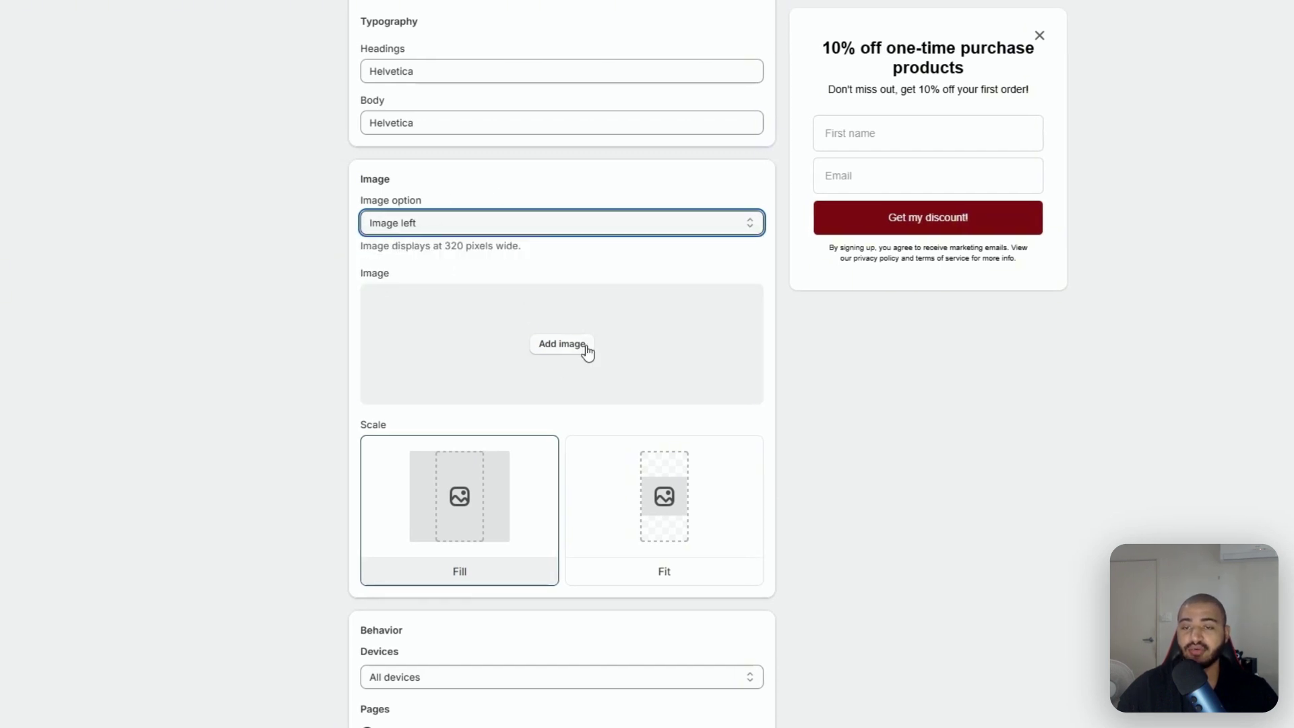
Upload the night city skyline JPG as the form's image and scale it to Fill
{"action": "left_click", "coordinate": [551, 347]}
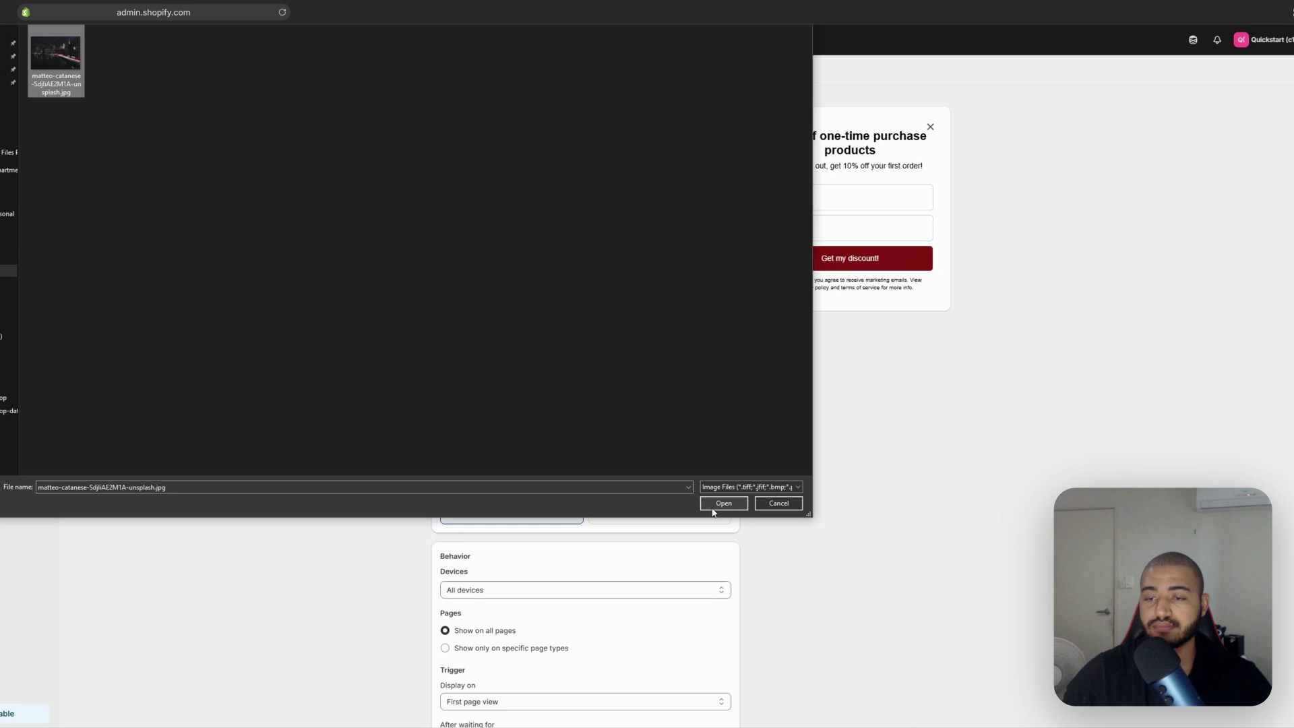
{"action": "left_click", "coordinate": [715, 508]}
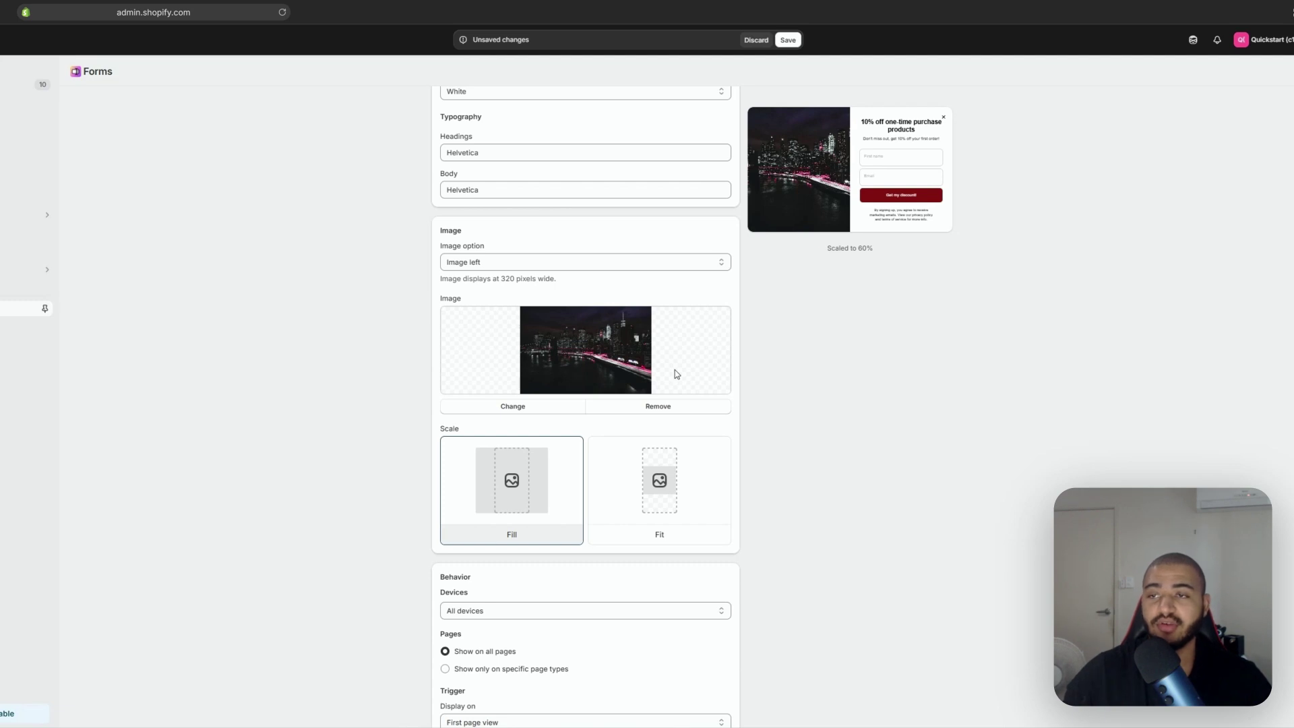
{"action": "scroll", "coordinate": [809, 361], "scroll_direction": "down", "scroll_amount": 3}
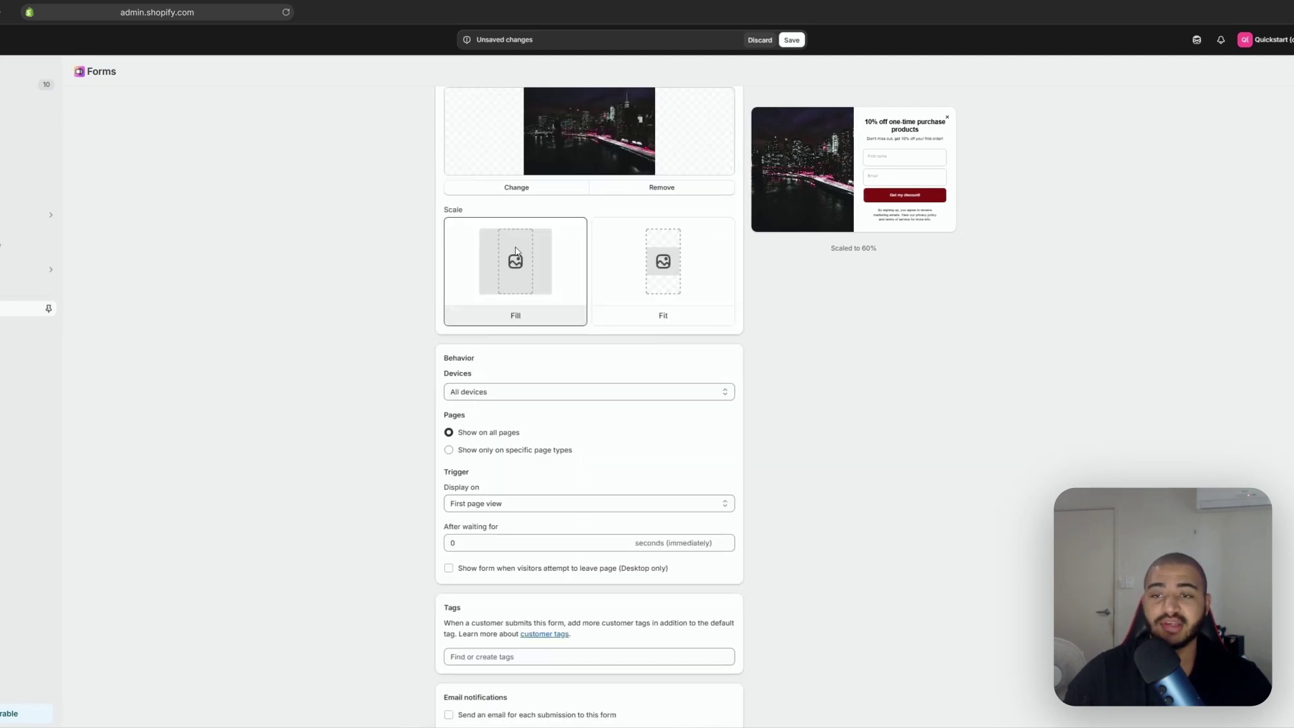
{"action": "left_click", "coordinate": [643, 283]}
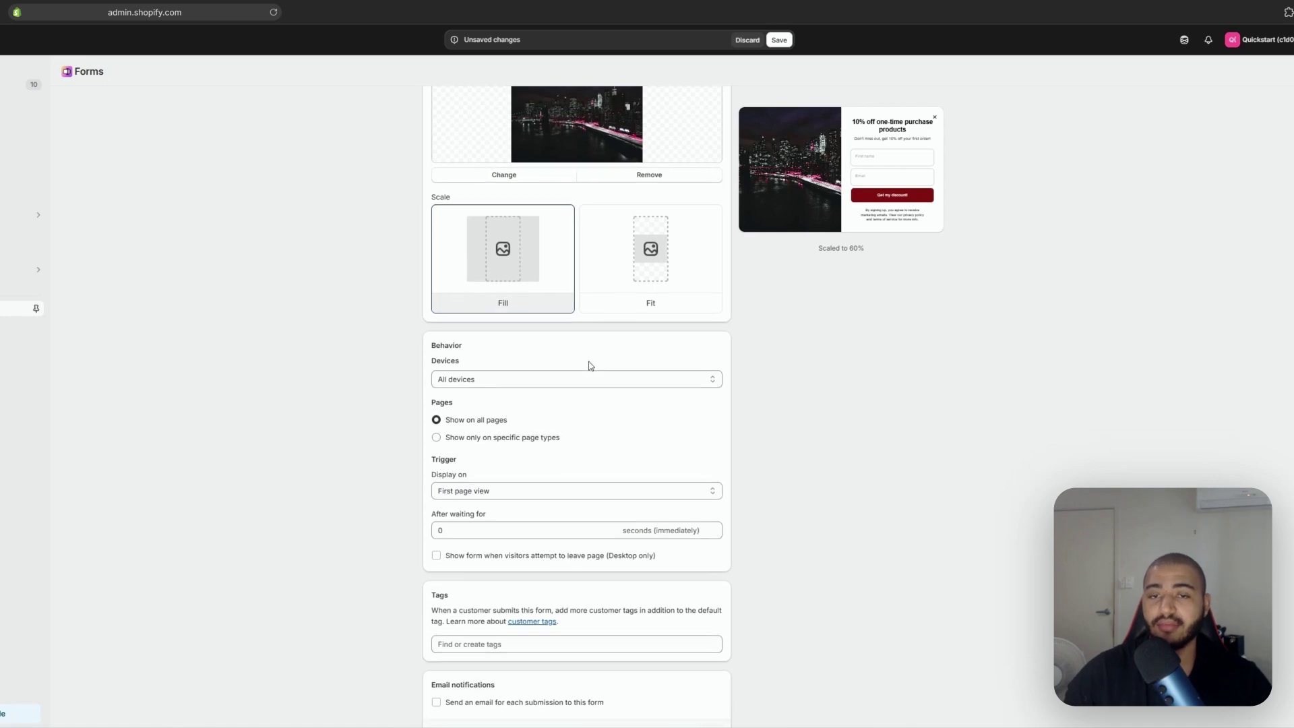
Restrict the form's display to Desktop devices
{"action": "scroll", "coordinate": [802, 376], "scroll_direction": "down", "scroll_amount": 3}
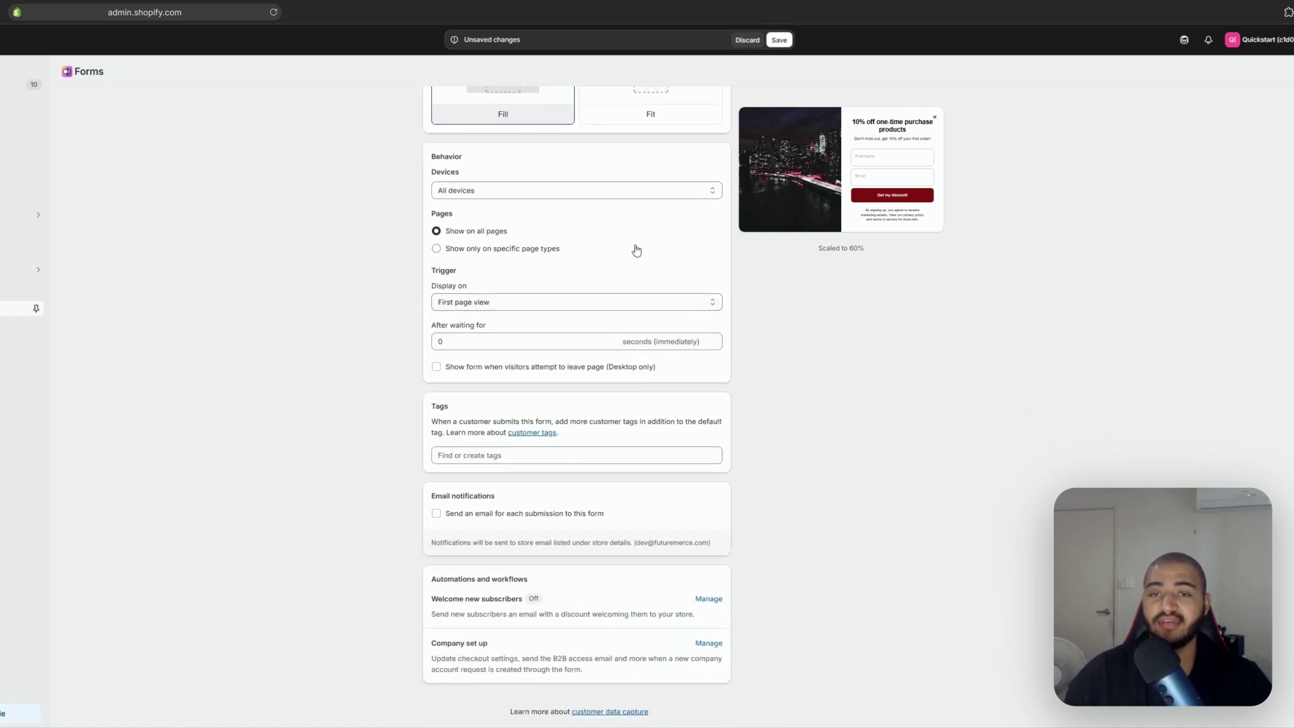
{"action": "left_click", "coordinate": [502, 190]}
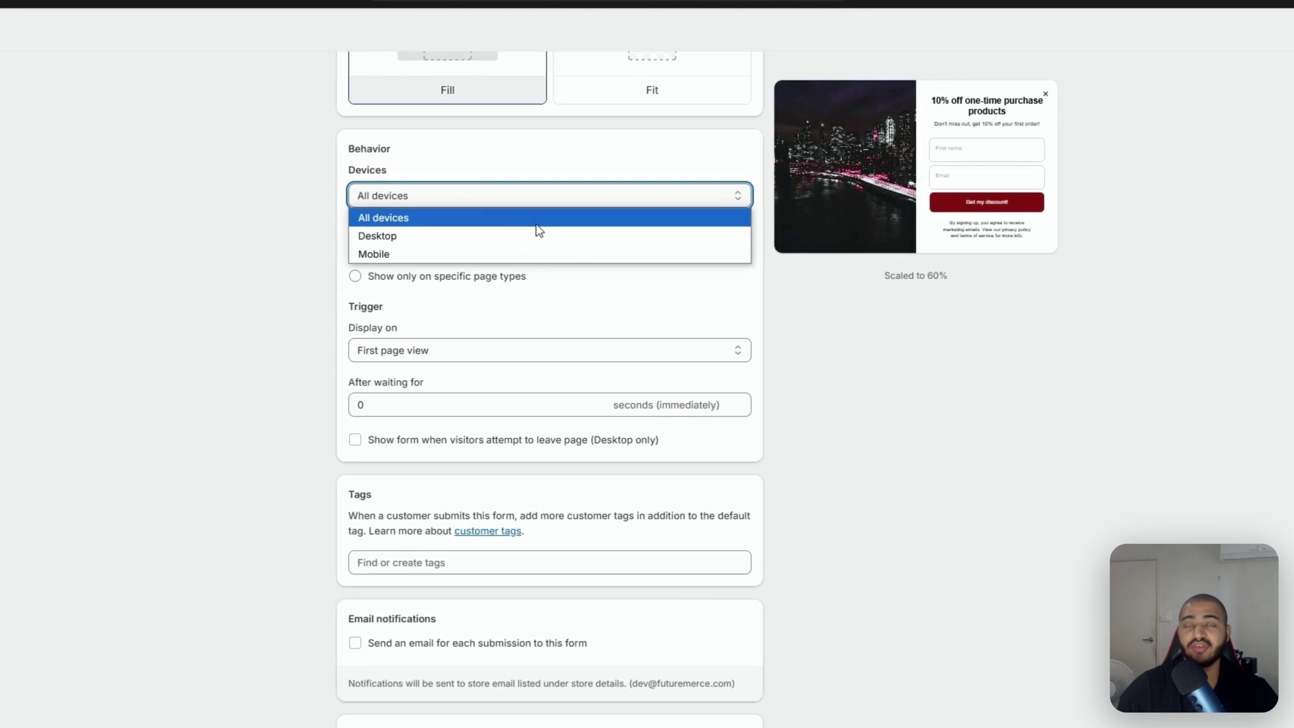
{"action": "left_click", "coordinate": [533, 236]}
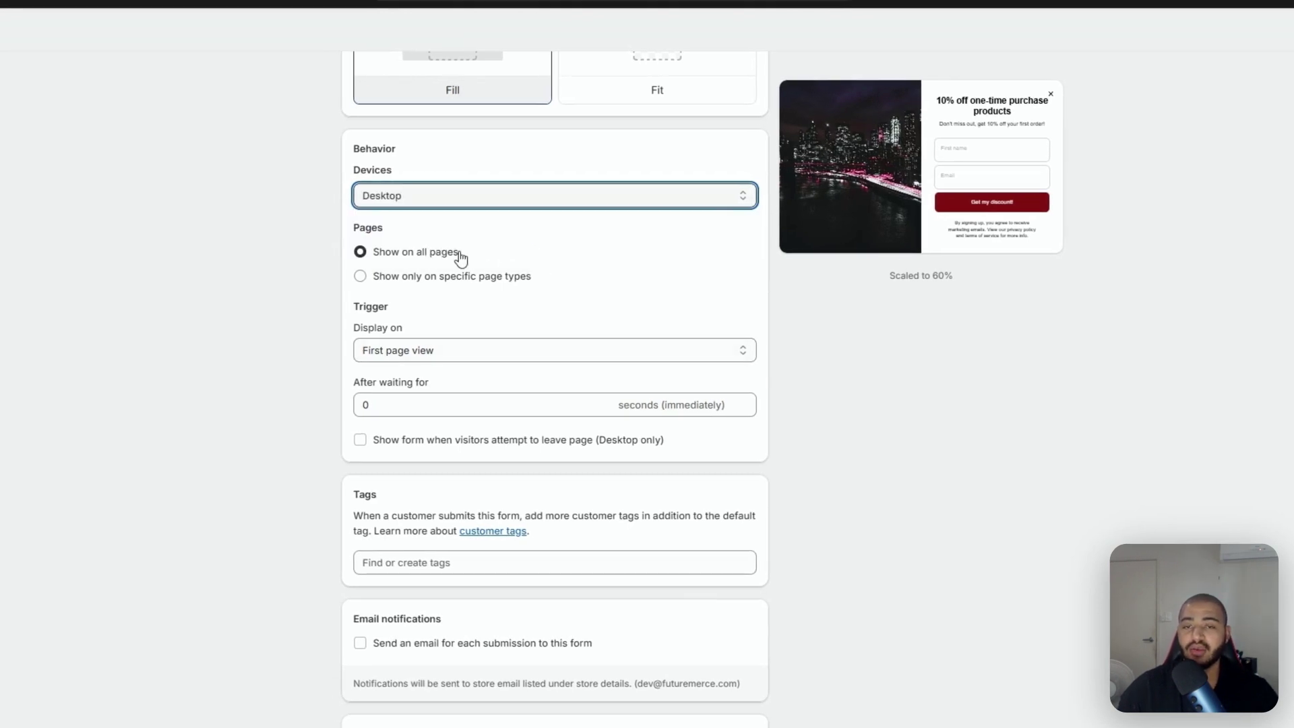
Try showing the form only on specific page types and return it to all pages
{"action": "left_click", "coordinate": [472, 278]}
{"action": "left_click", "coordinate": [400, 257]}
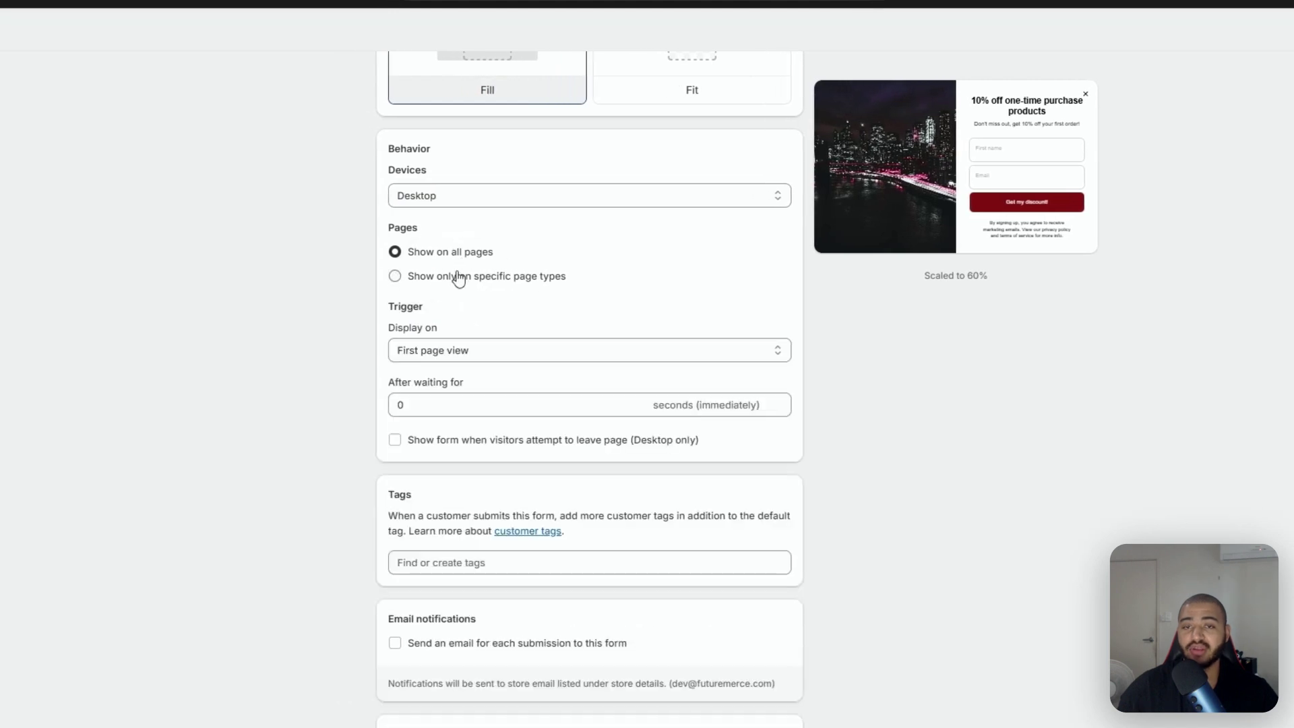
{"action": "left_click", "coordinate": [458, 278]}
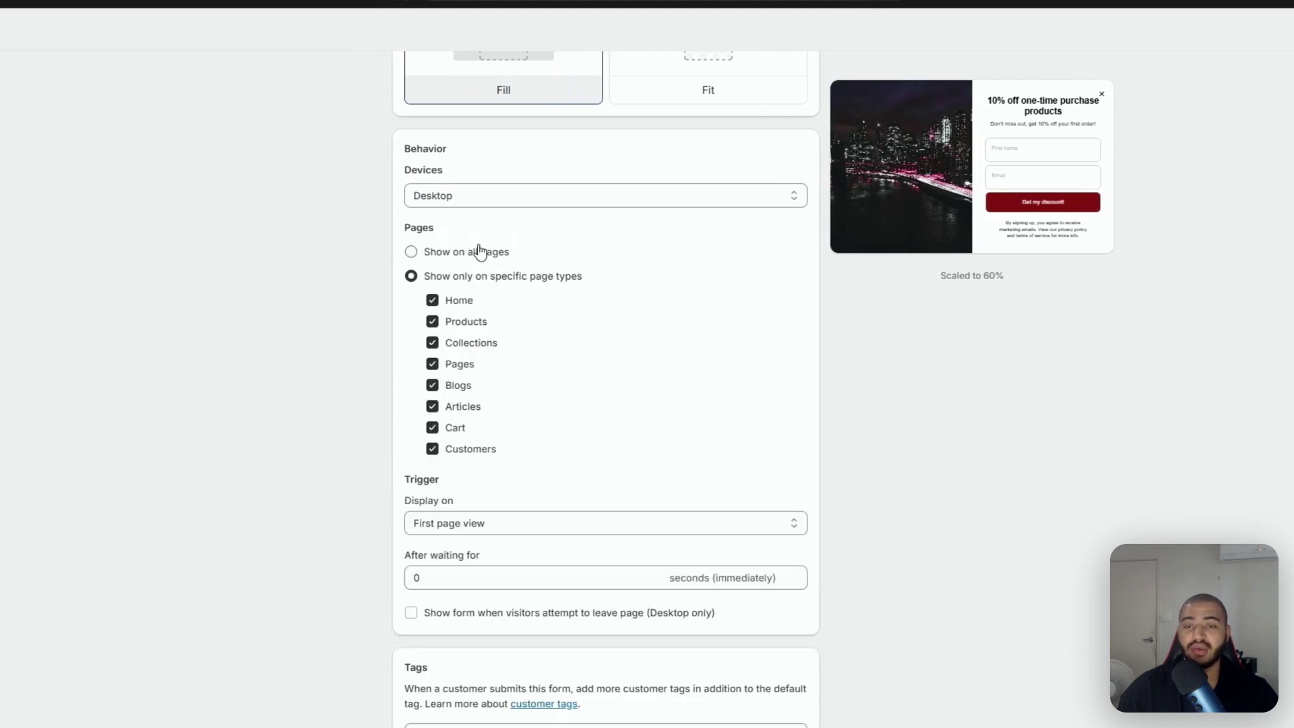
{"action": "left_click", "coordinate": [489, 253]}
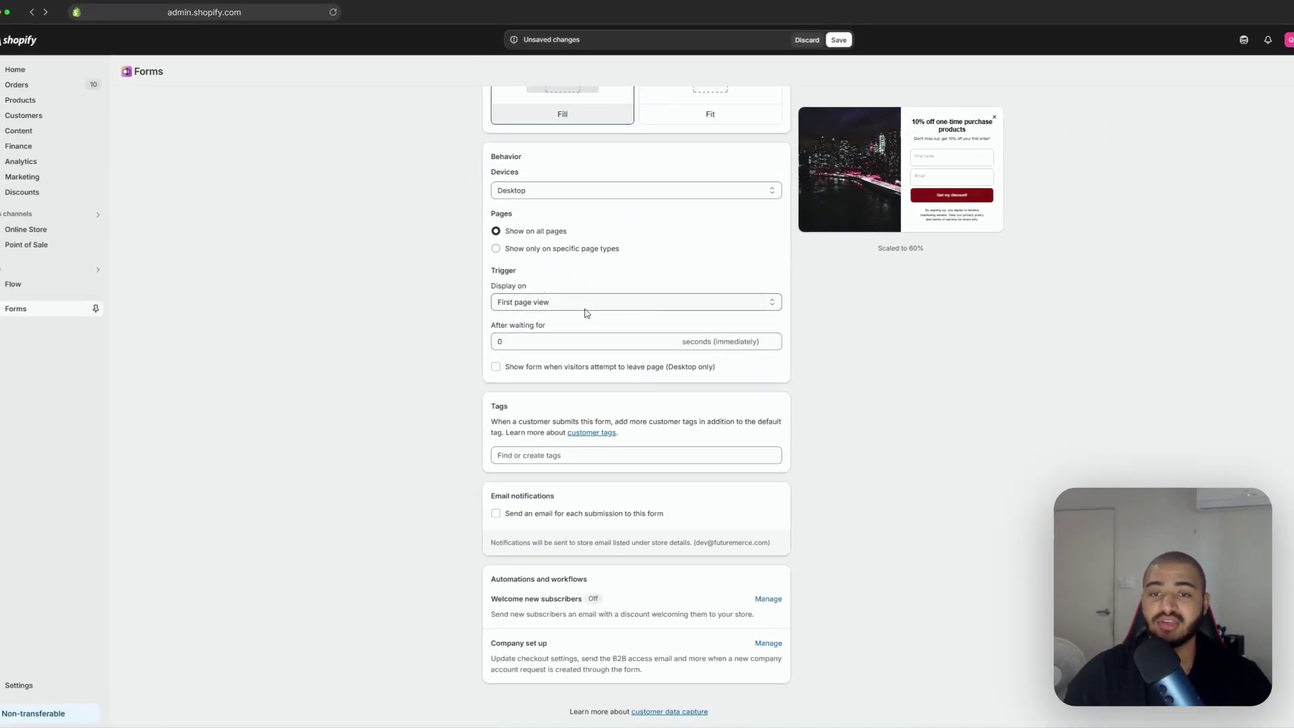
Try Third page view as the display trigger and return it to First page view
{"action": "left_click", "coordinate": [584, 305]}
{"action": "left_click", "coordinate": [595, 342]}
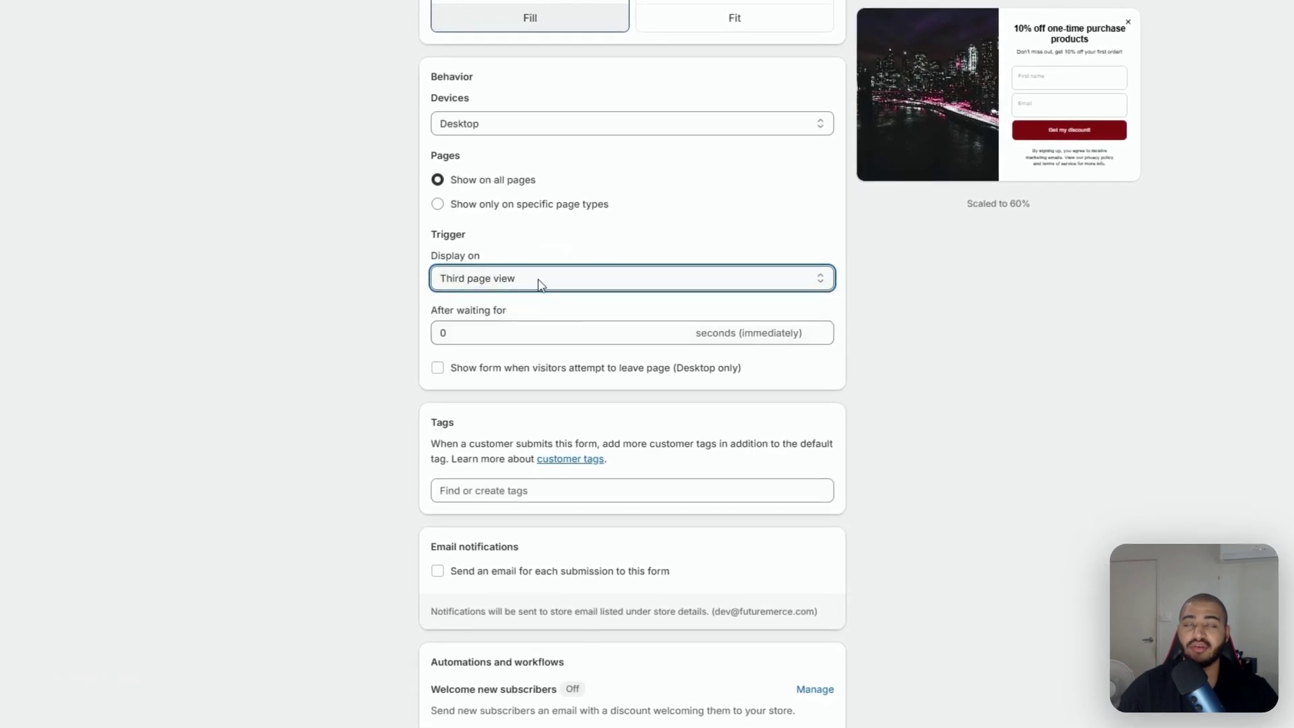
{"action": "left_click", "coordinate": [539, 282]}
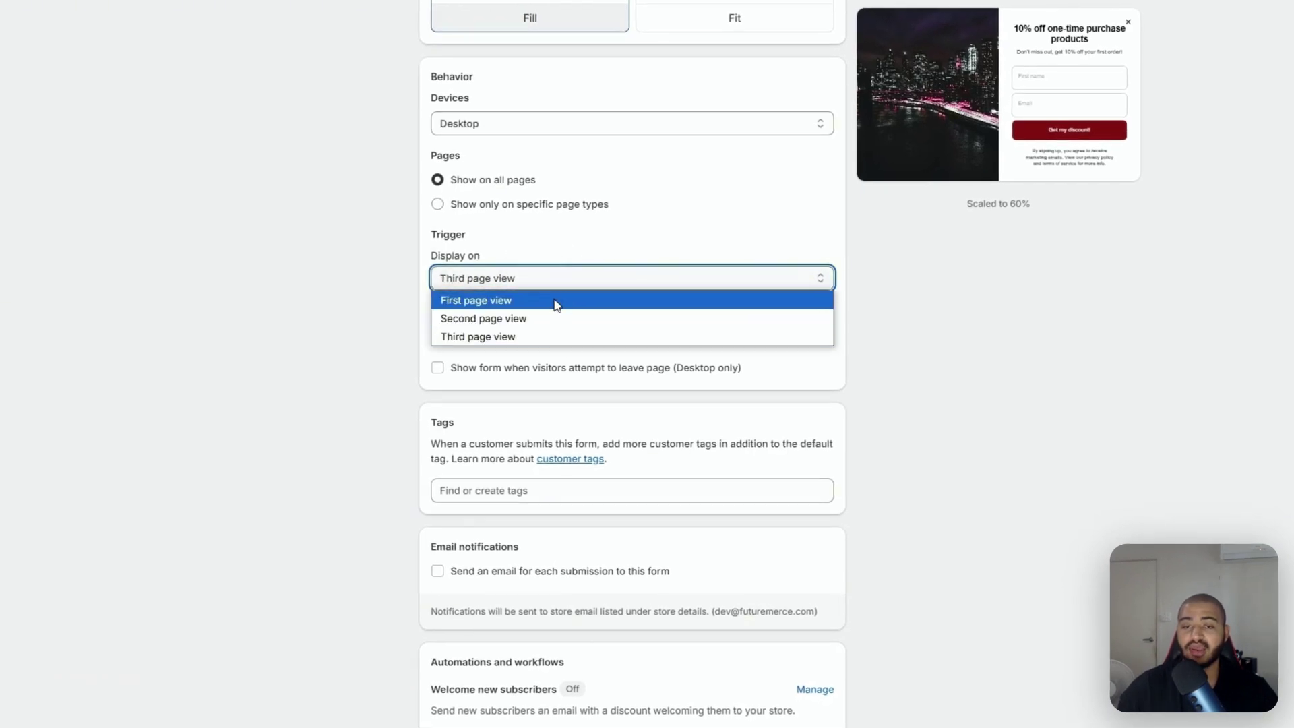
{"action": "left_click", "coordinate": [555, 301]}
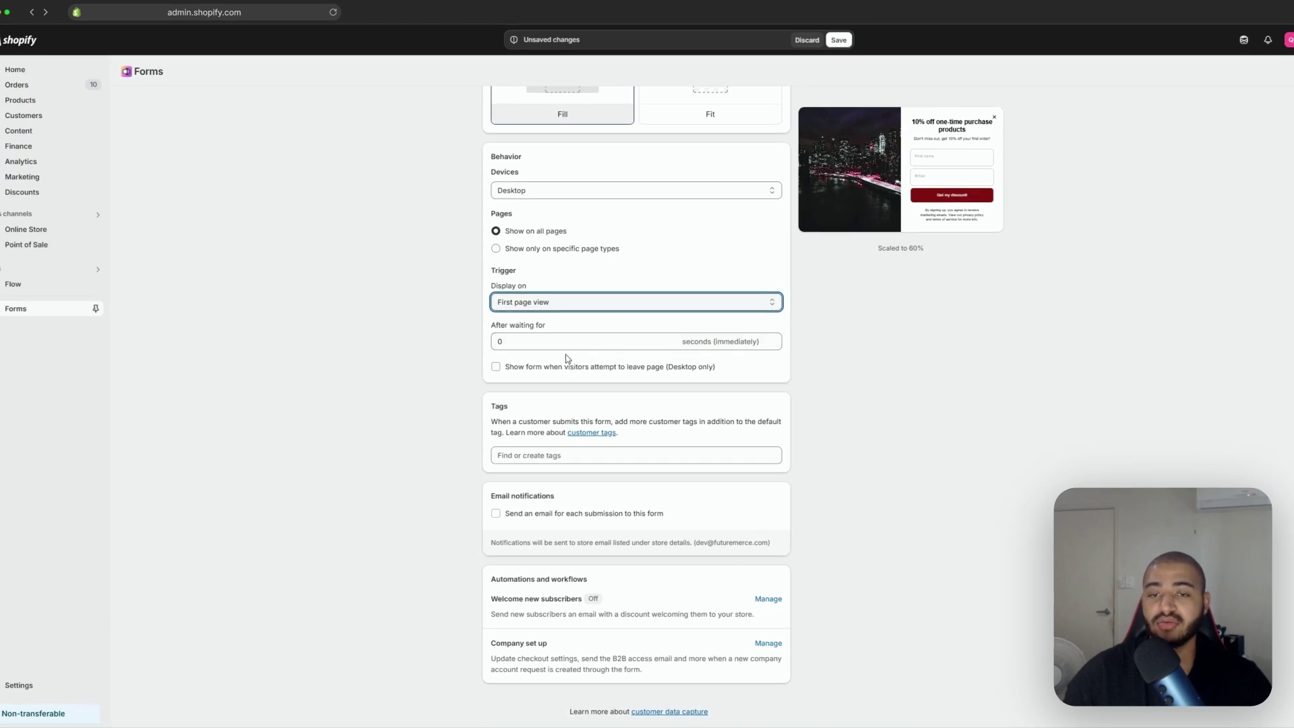
Save the Discount Popup form's changes and review its overview figures and settings
{"action": "key", "text": "Tab"}
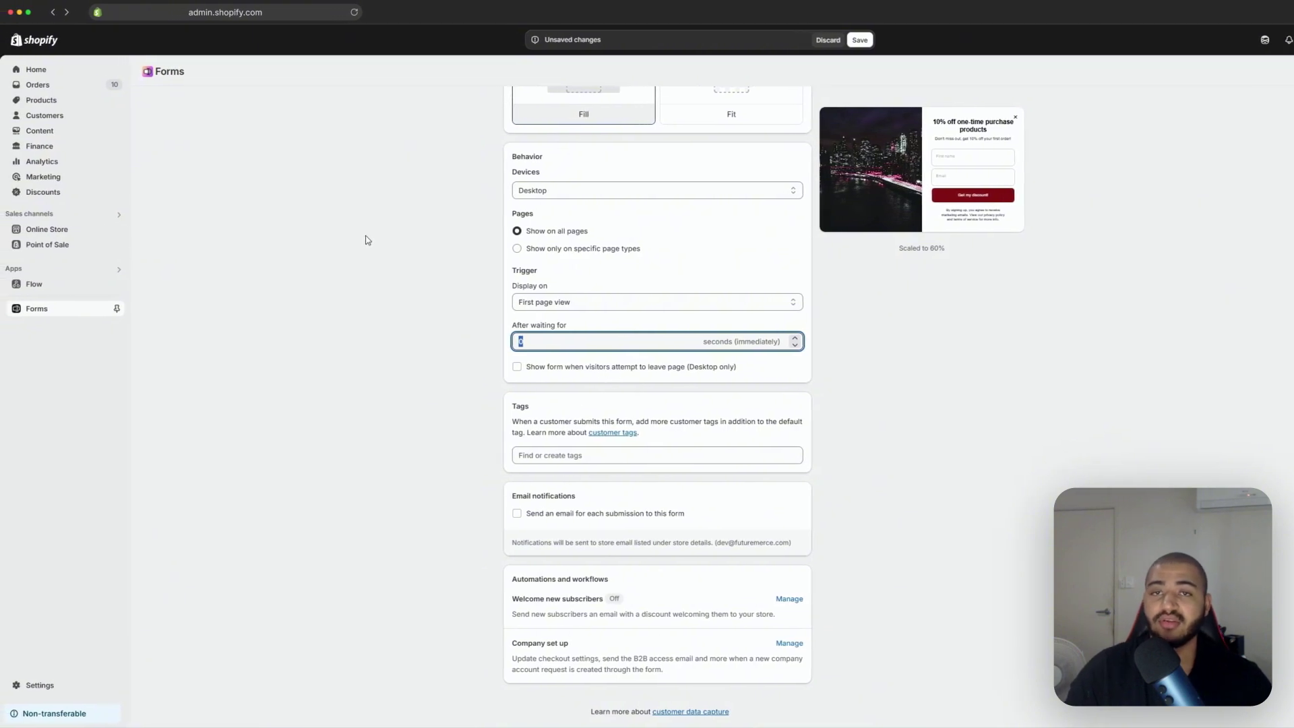
{"action": "left_click", "coordinate": [851, 382]}
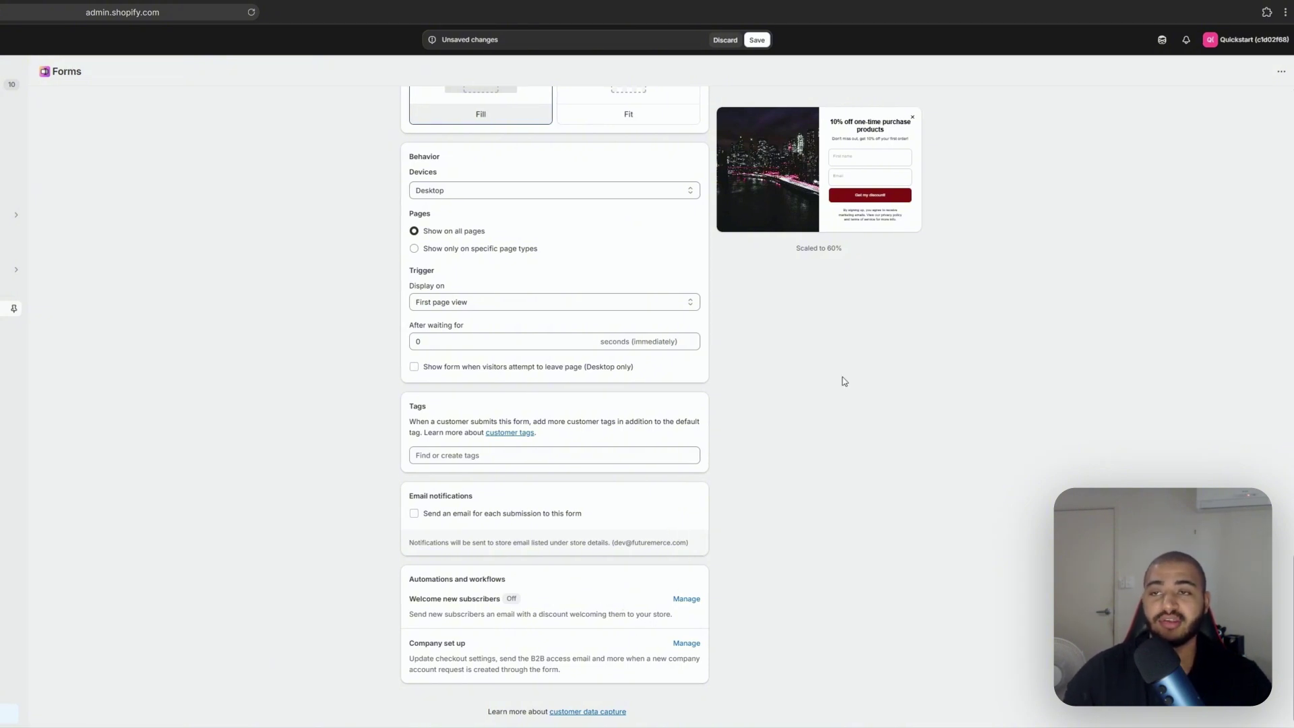
{"action": "left_click", "coordinate": [757, 40]}
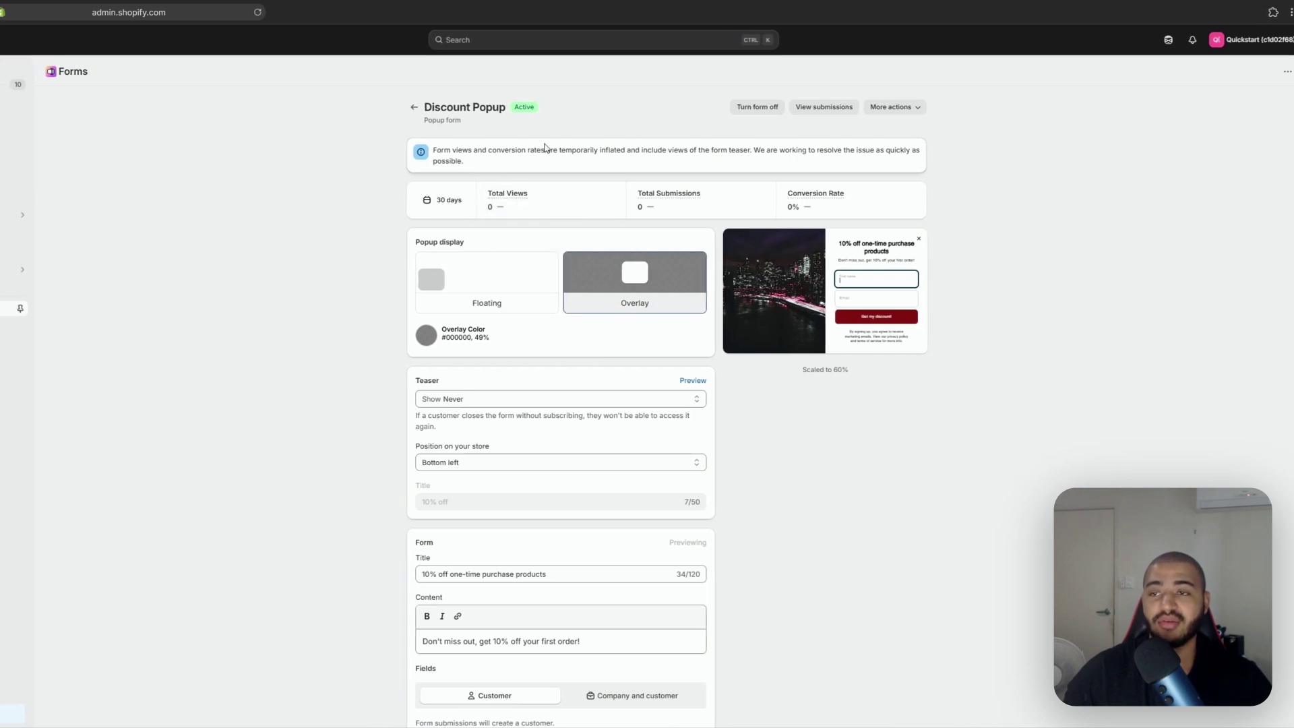
{"action": "mouse_move", "coordinate": [669, 198]}
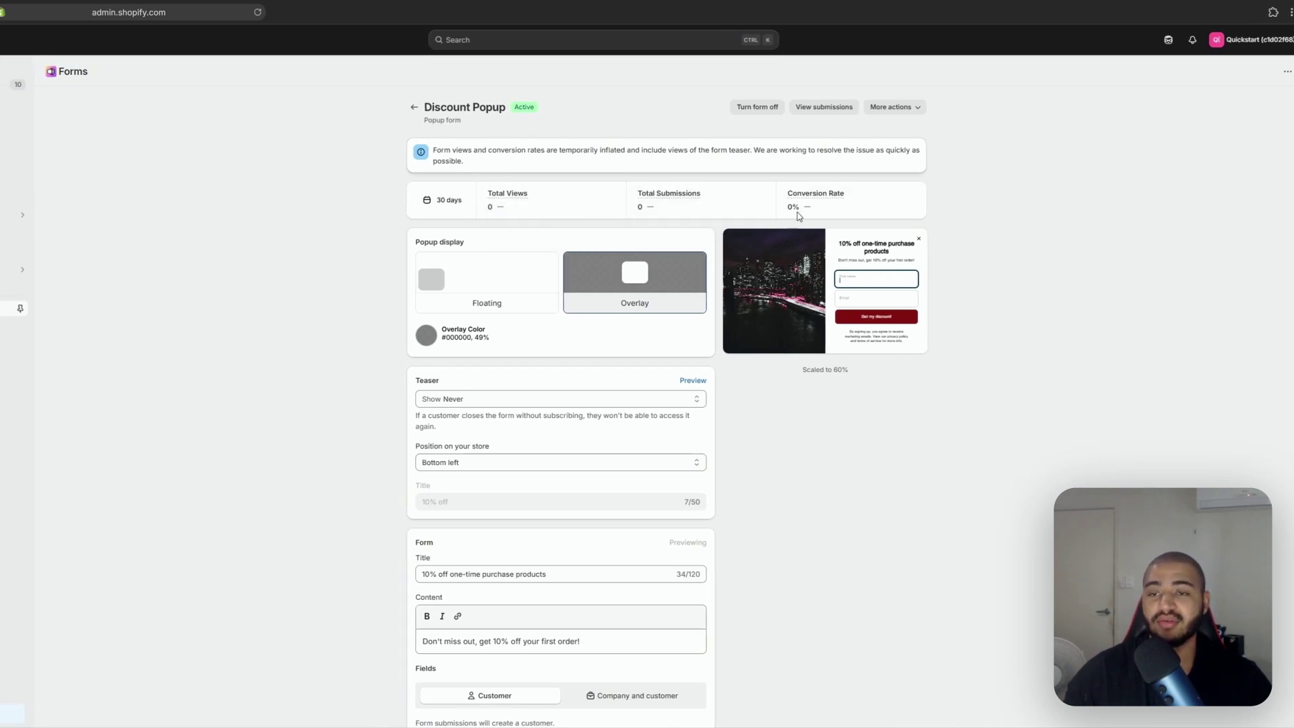
{"action": "scroll", "coordinate": [852, 227], "scroll_direction": "down", "scroll_amount": 2}
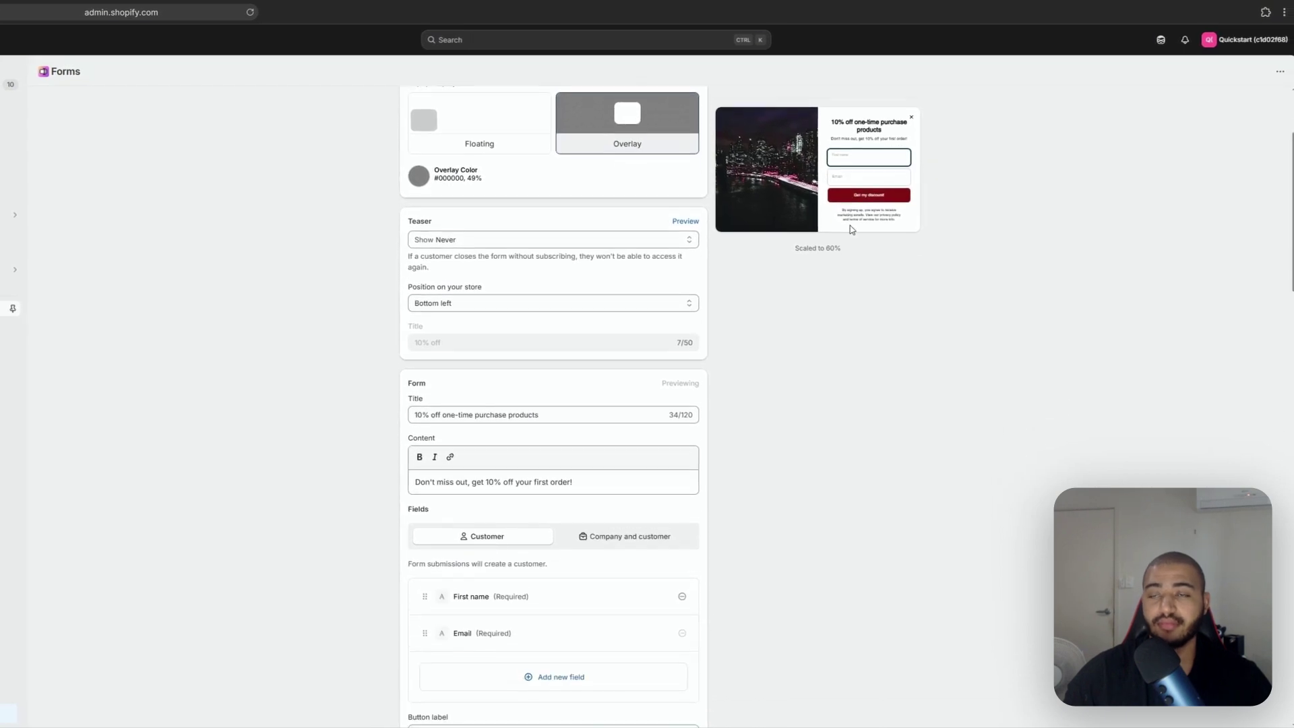
{"action": "scroll", "coordinate": [852, 228], "scroll_direction": "up", "scroll_amount": 1}
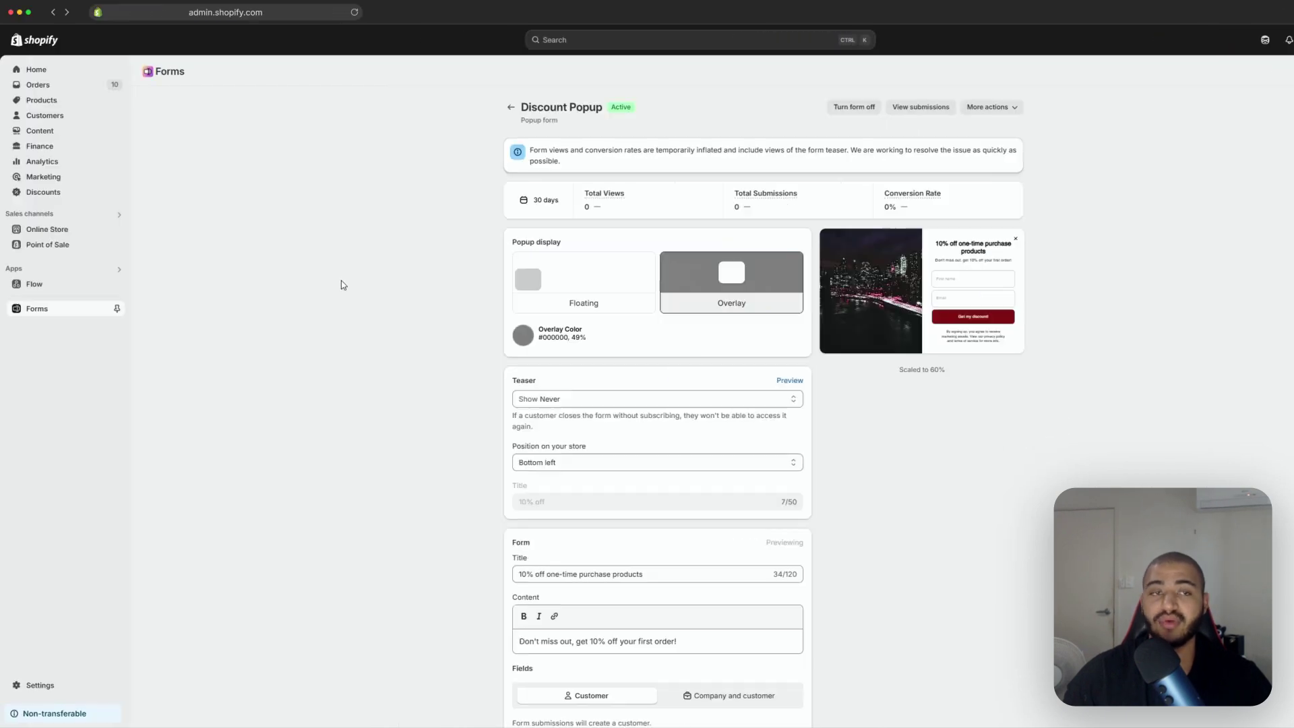
Open the current Online Store theme for customization and show its app embeds
{"action": "left_click", "coordinate": [60, 214]}
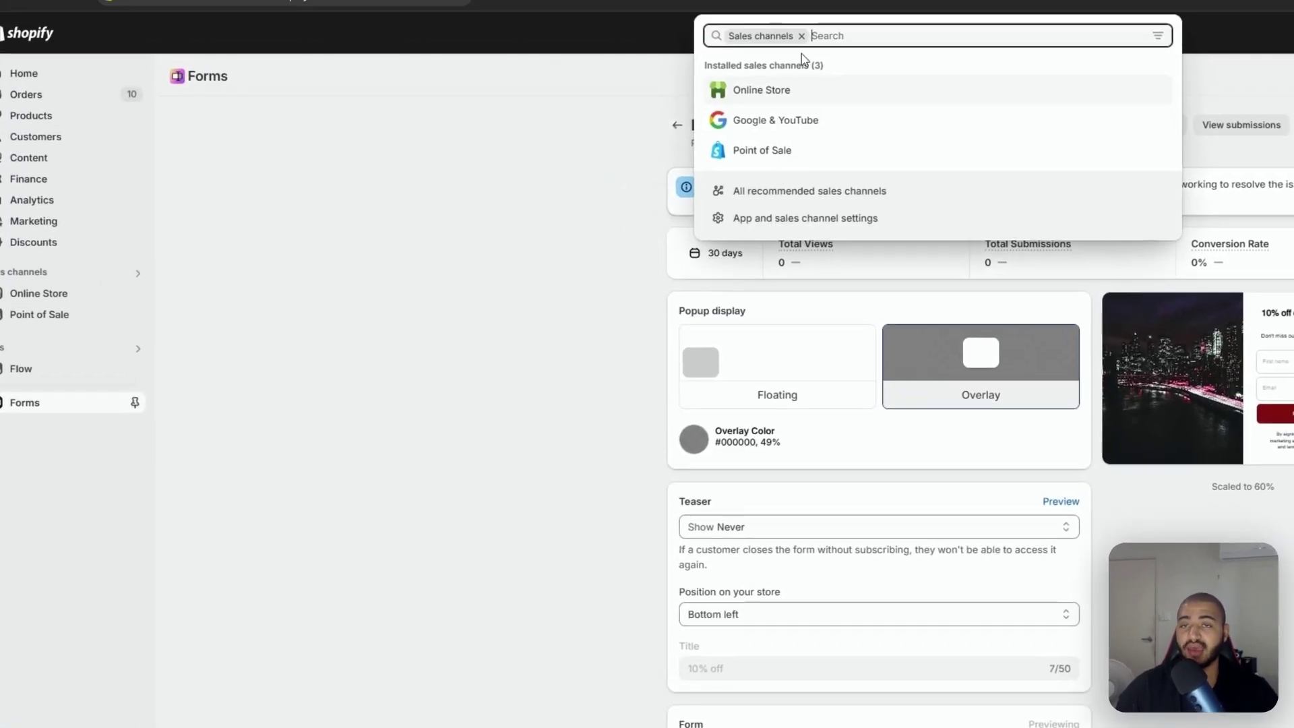
{"action": "left_click", "coordinate": [817, 113]}
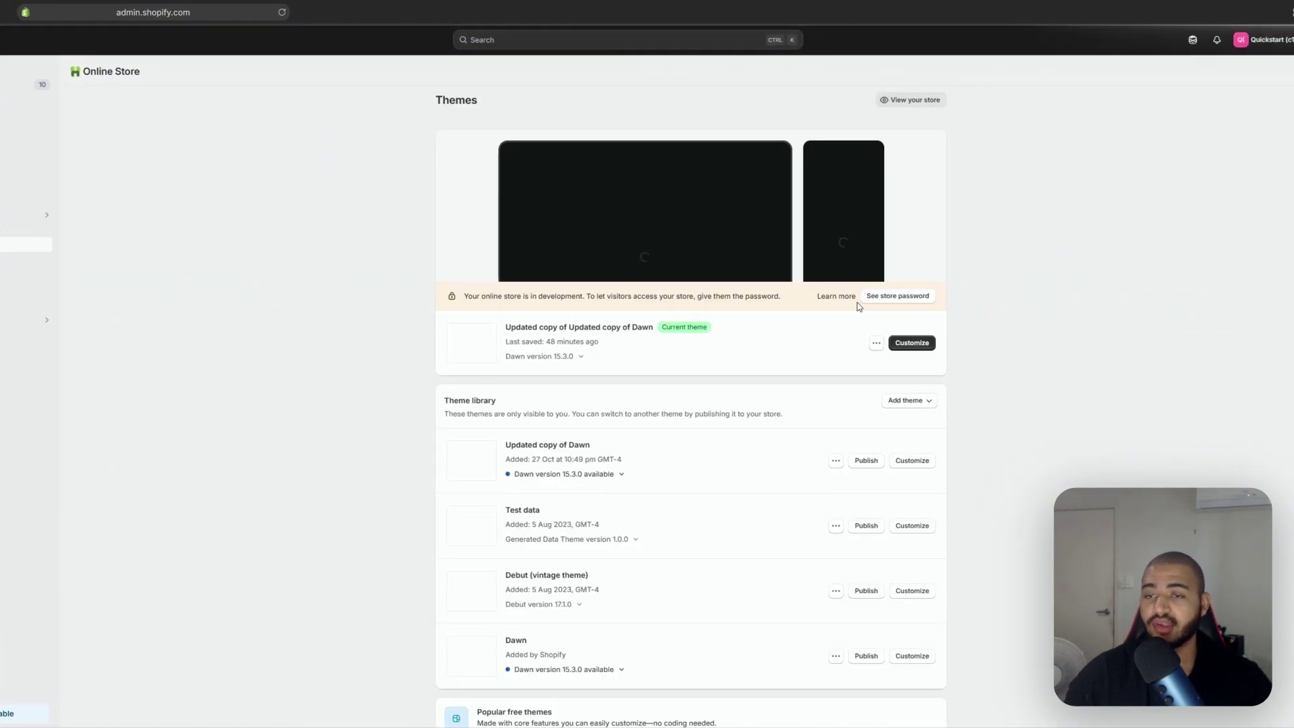
{"action": "left_click", "coordinate": [878, 346]}
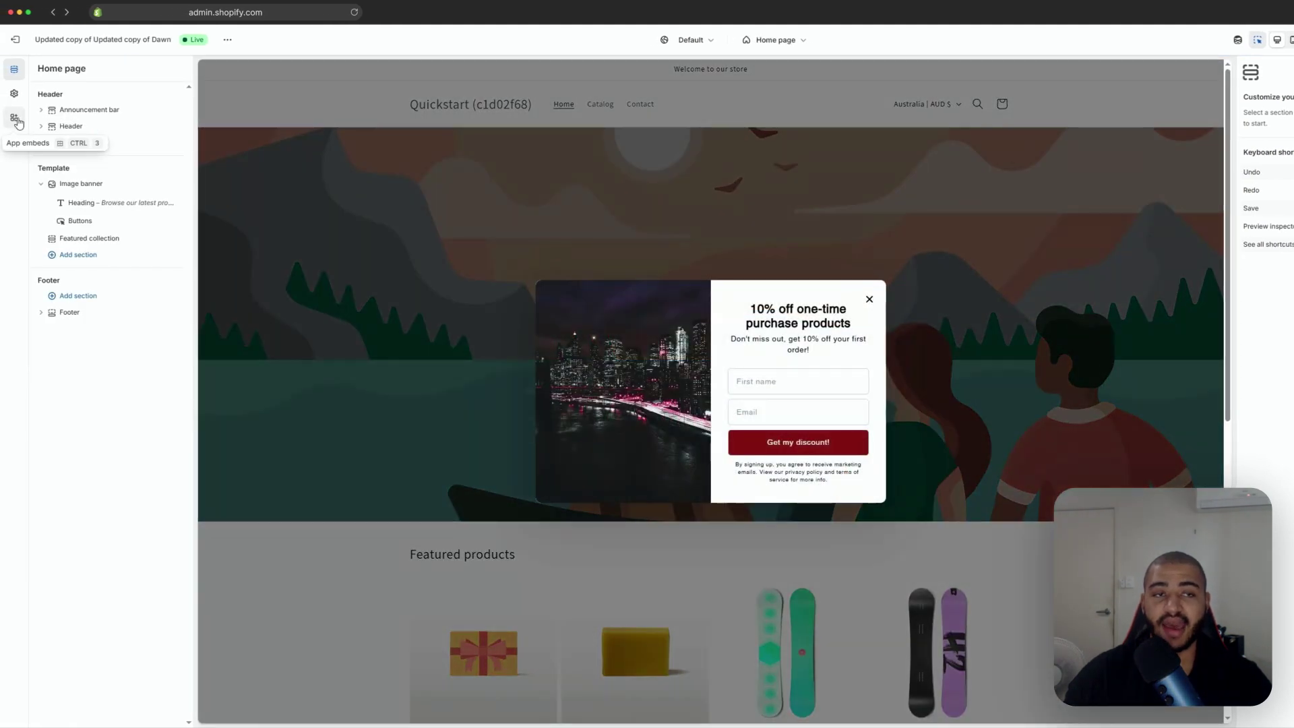
{"action": "left_click", "coordinate": [16, 120]}
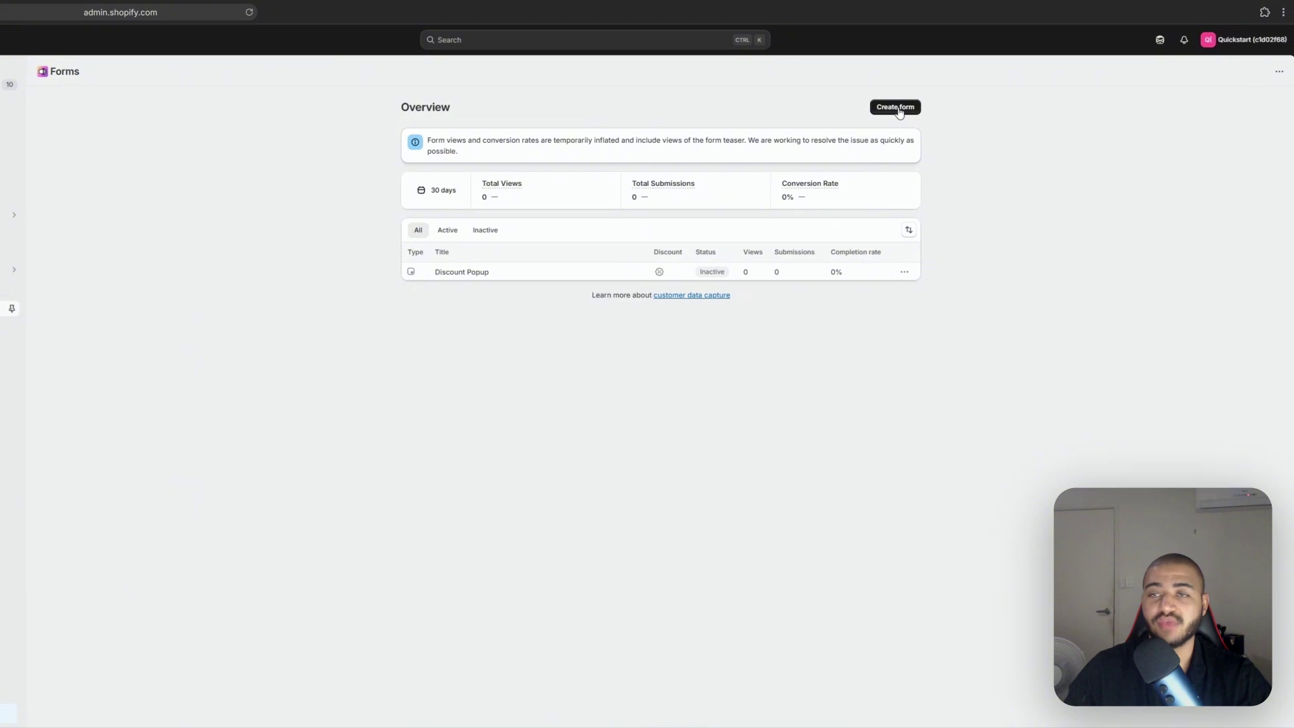
Create a new inline form named "Contact Form"
{"action": "left_click", "coordinate": [889, 113]}
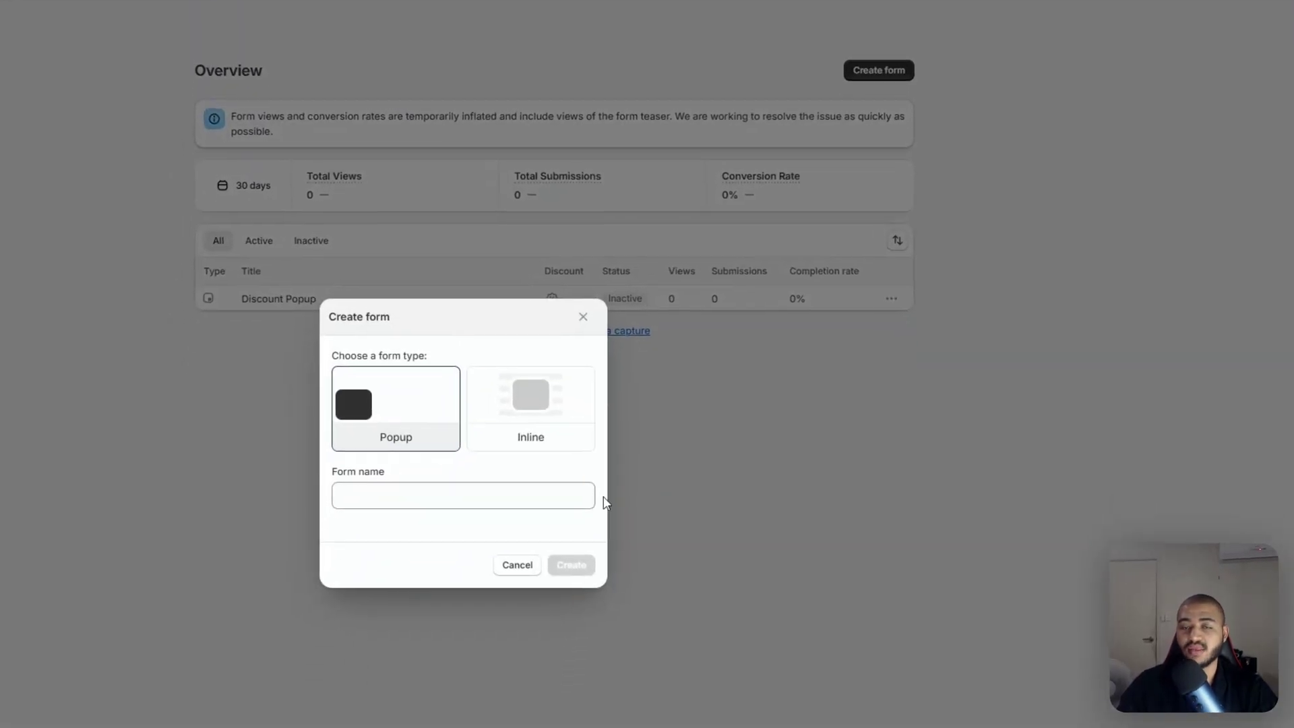
{"action": "left_click", "coordinate": [563, 422]}
{"action": "left_click", "coordinate": [480, 490]}
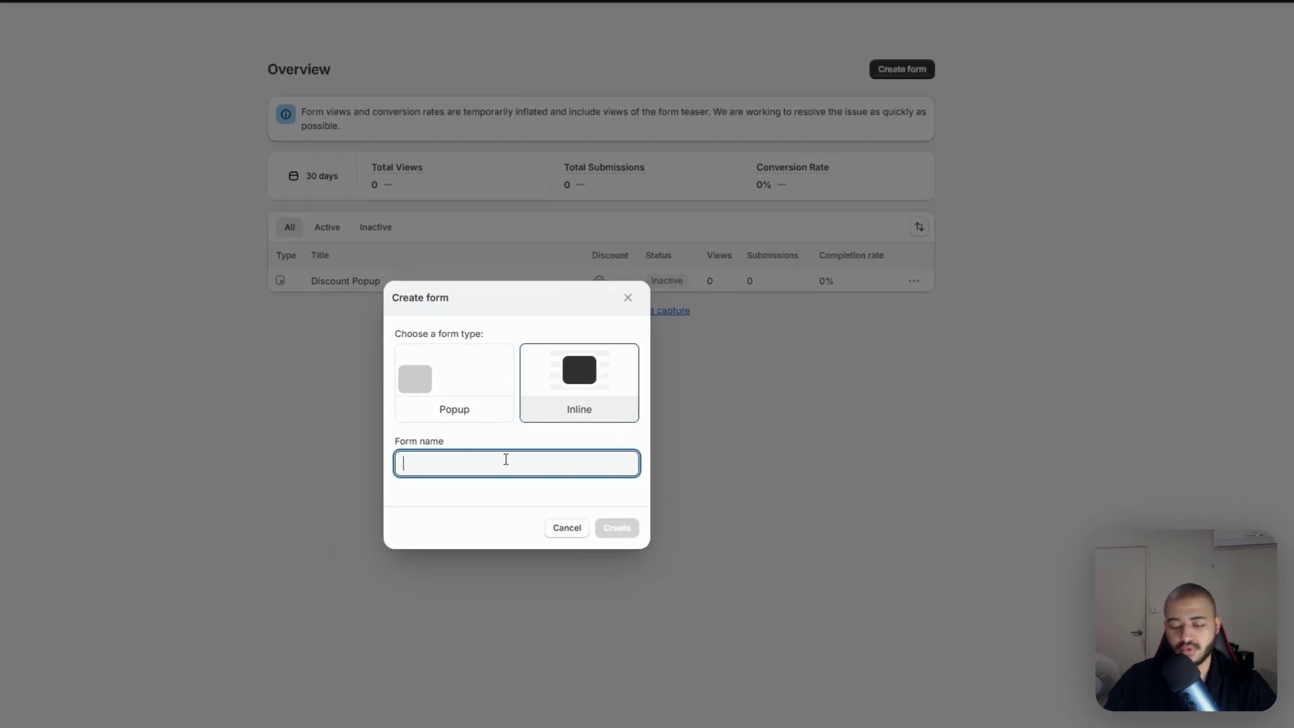
{"action": "type", "text": "Contac"}
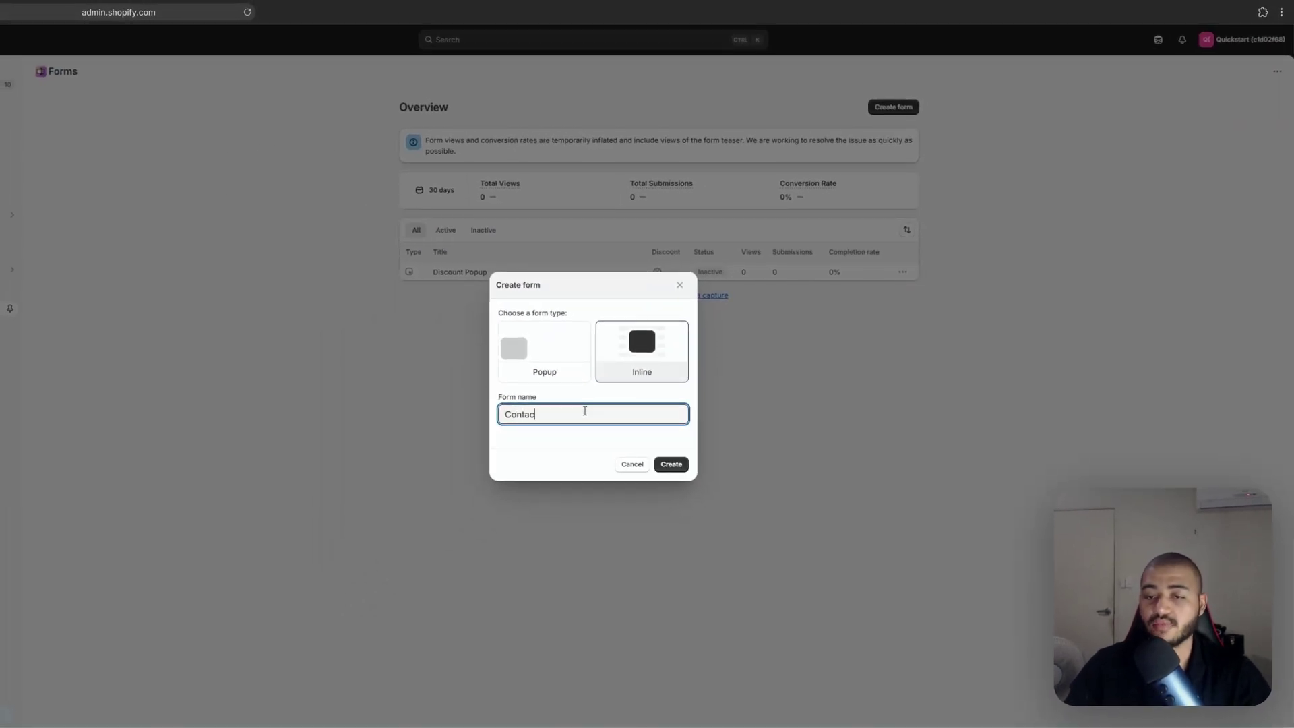
{"action": "type", "text": "t Form"}
{"action": "left_click", "coordinate": [676, 464]}
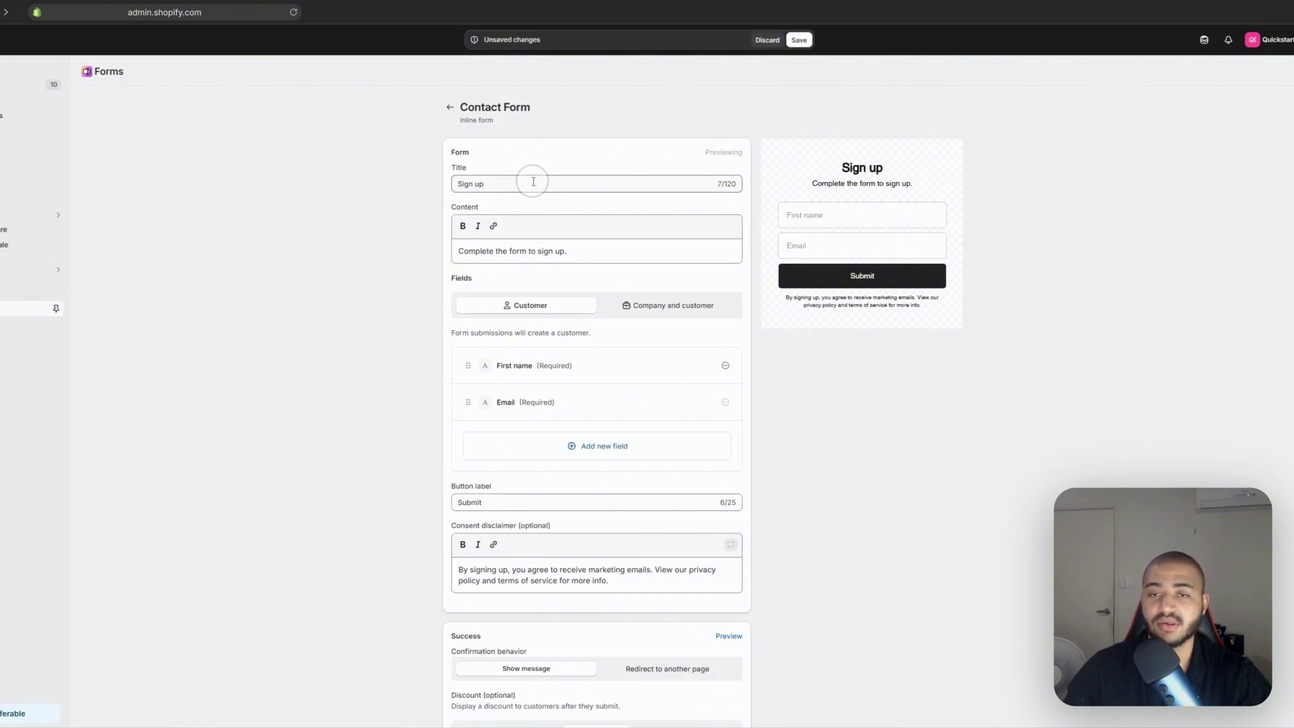
Set the contact form's title to "Contact Us"
{"action": "left_click_drag", "start_coordinate": [532, 183], "coordinate": [425, 189]}
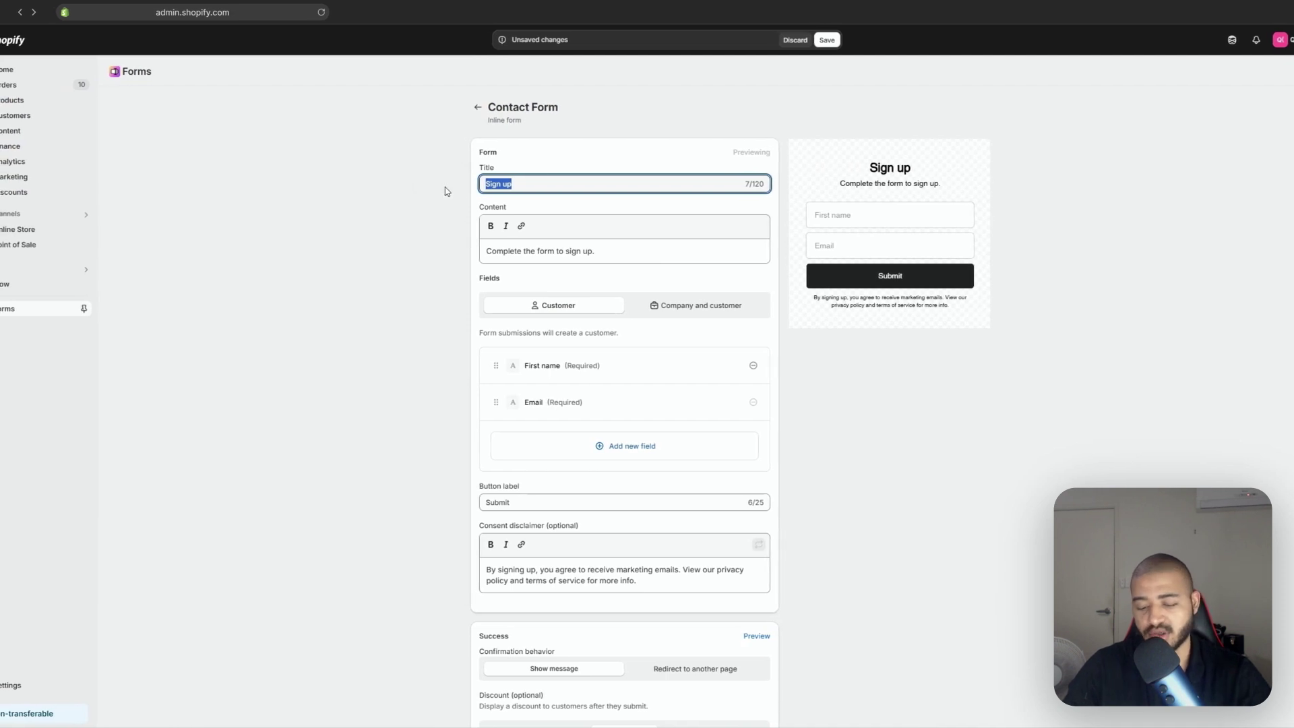
{"action": "type", "text": "Contact us"}
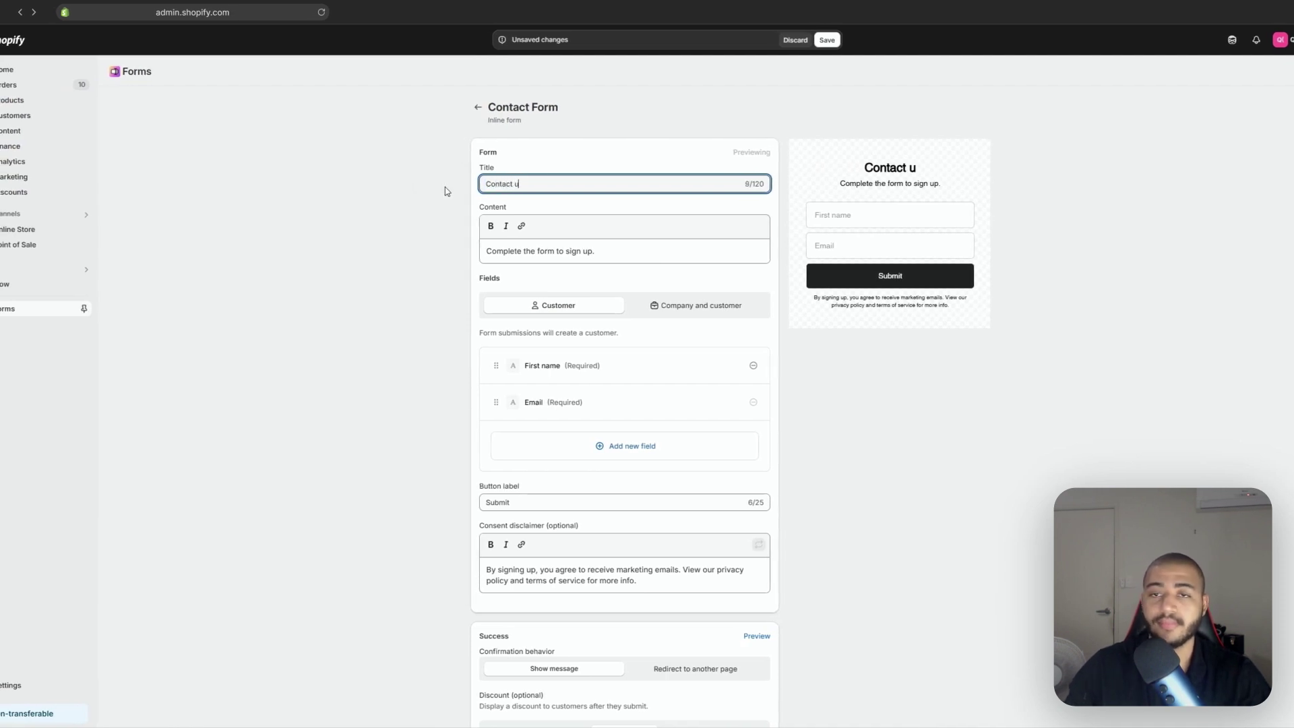
{"action": "key", "text": "BackSpace"}
{"action": "key", "text": "BackSpace"}
{"action": "type", "text": "Us"}
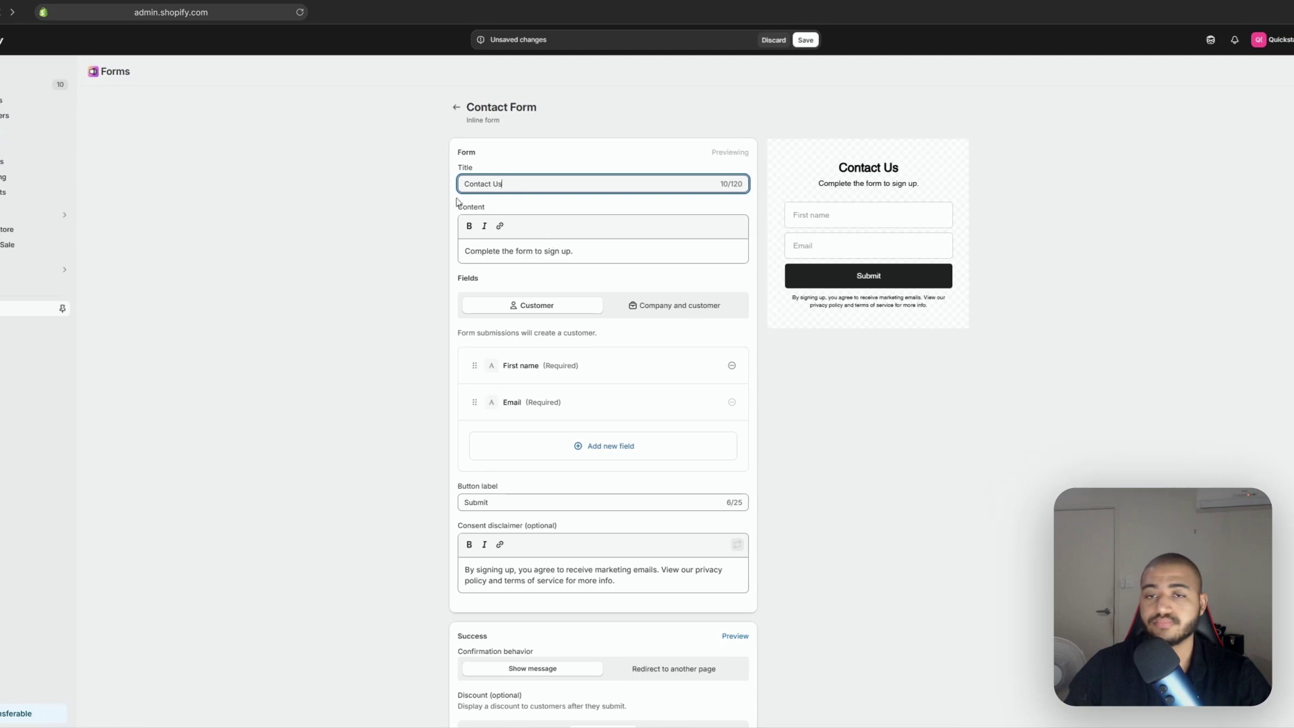
Replace the form's content text with "Please fill out the form below"
{"action": "left_click_drag", "start_coordinate": [596, 251], "coordinate": [403, 244]}
{"action": "type", "text": "_P"}
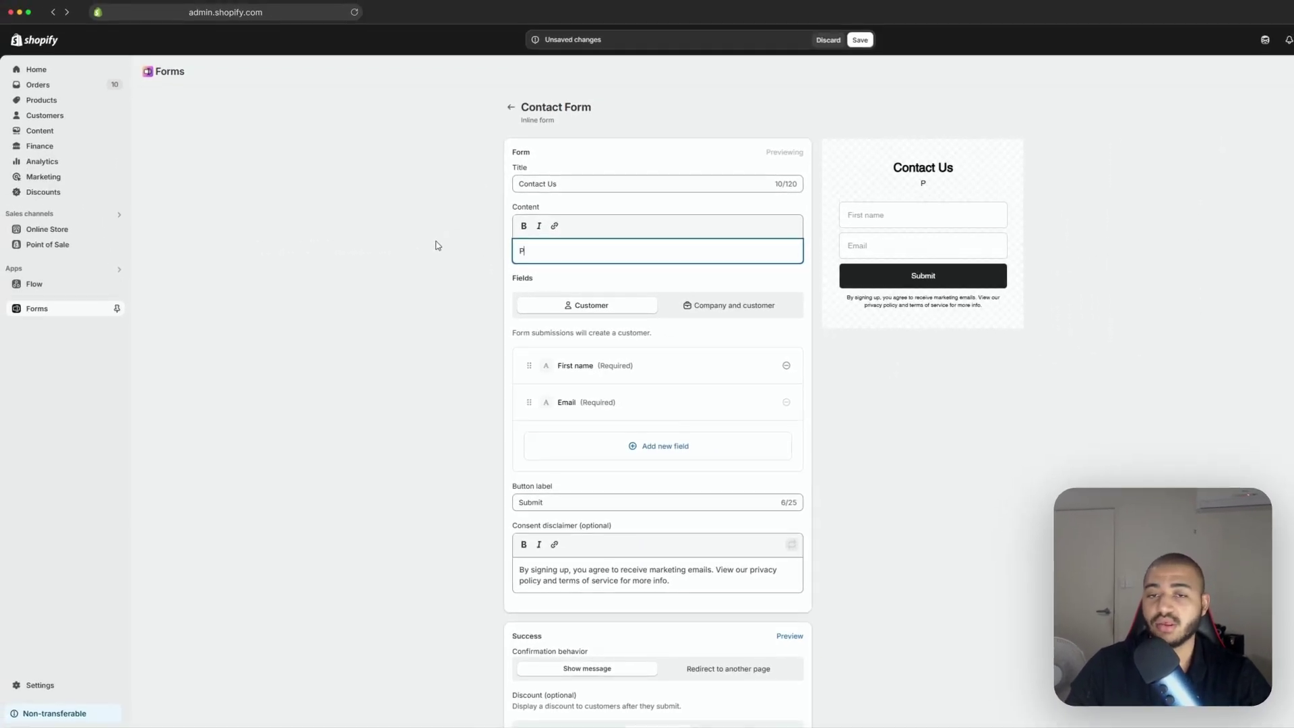
{"action": "type", "text": "lease fill out th"}
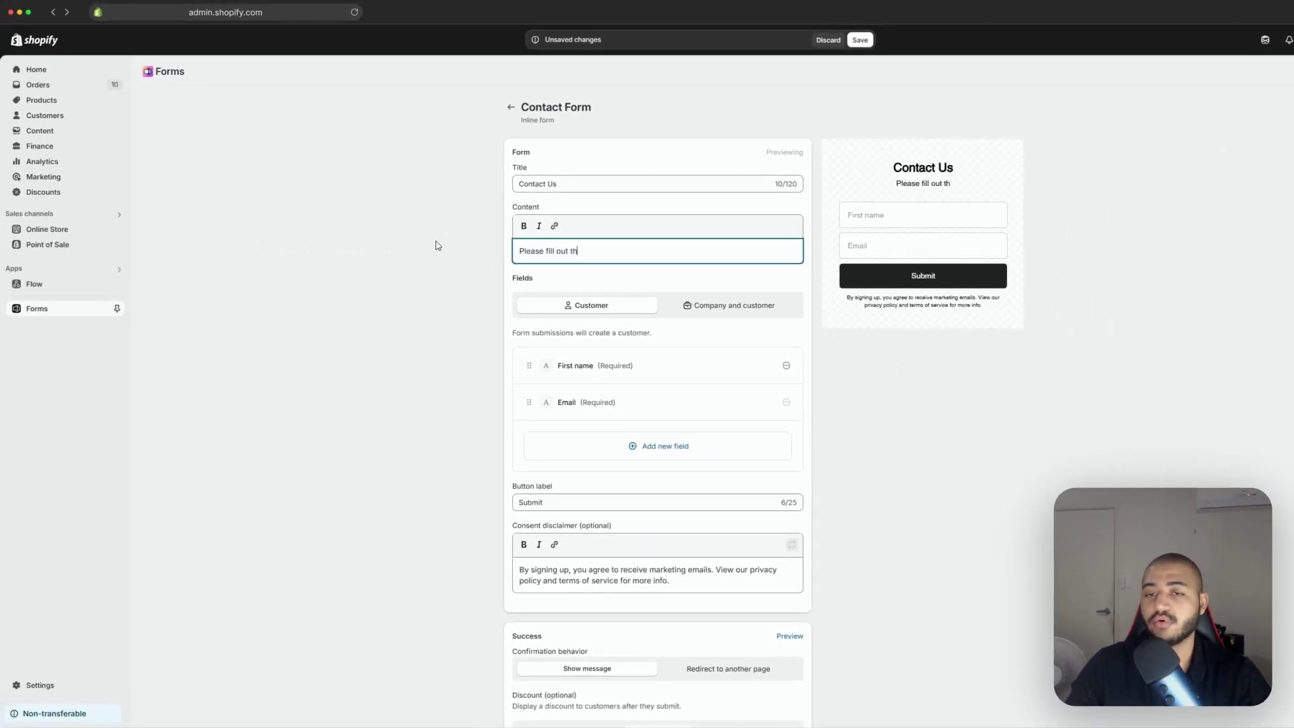
{"action": "type", "text": "e form below"}
Try the Company and customer field set and return the form to Customer fields
{"action": "left_click", "coordinate": [594, 302]}
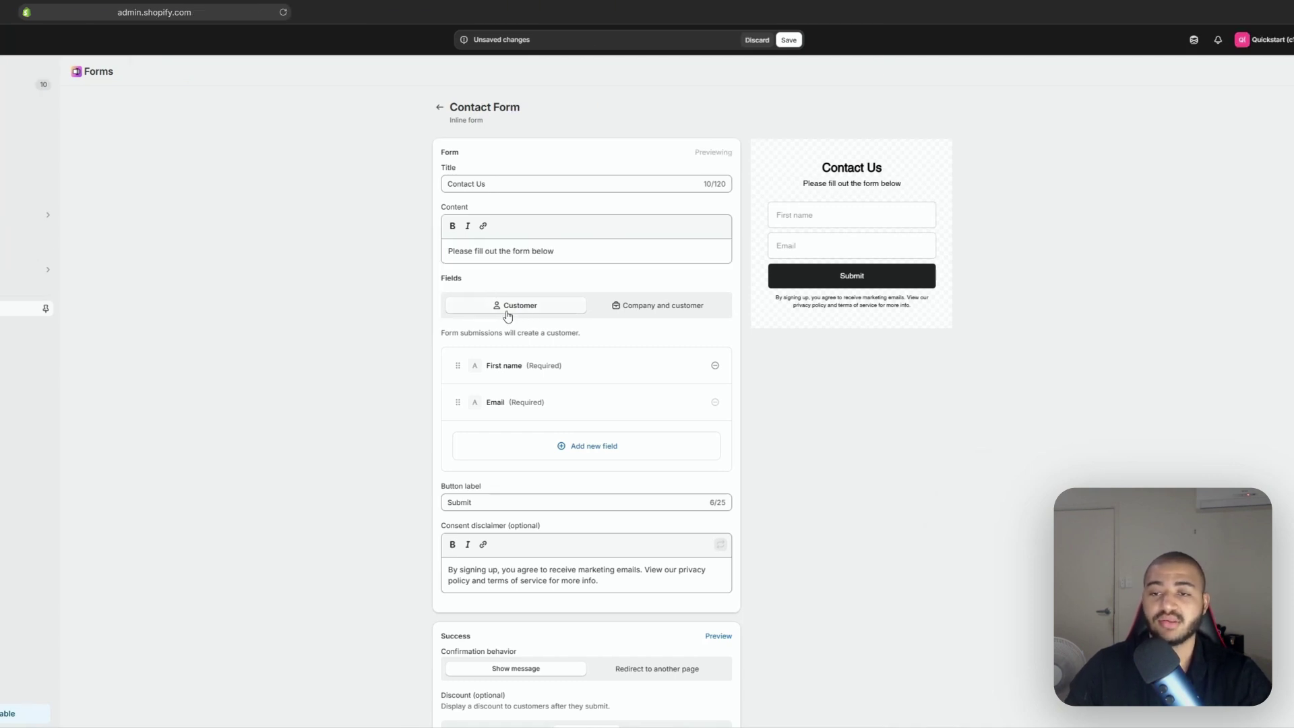
{"action": "left_click", "coordinate": [643, 313]}
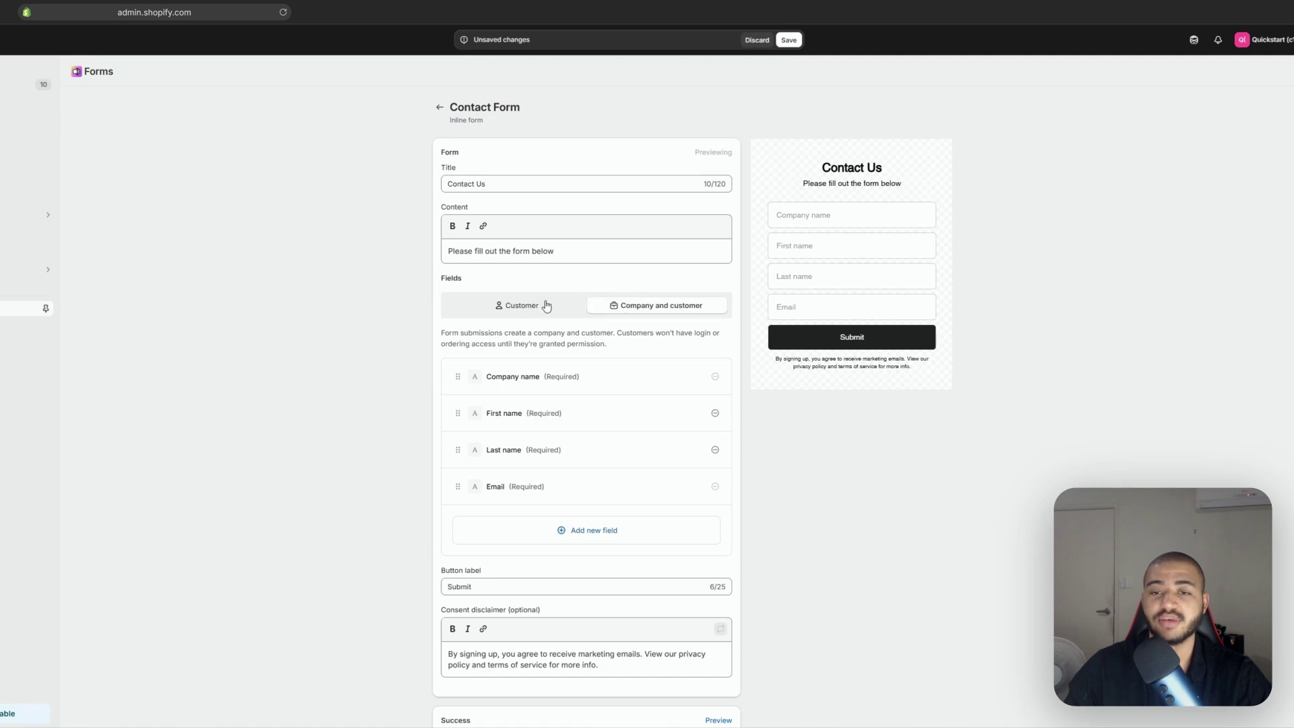
{"action": "left_click", "coordinate": [545, 307]}
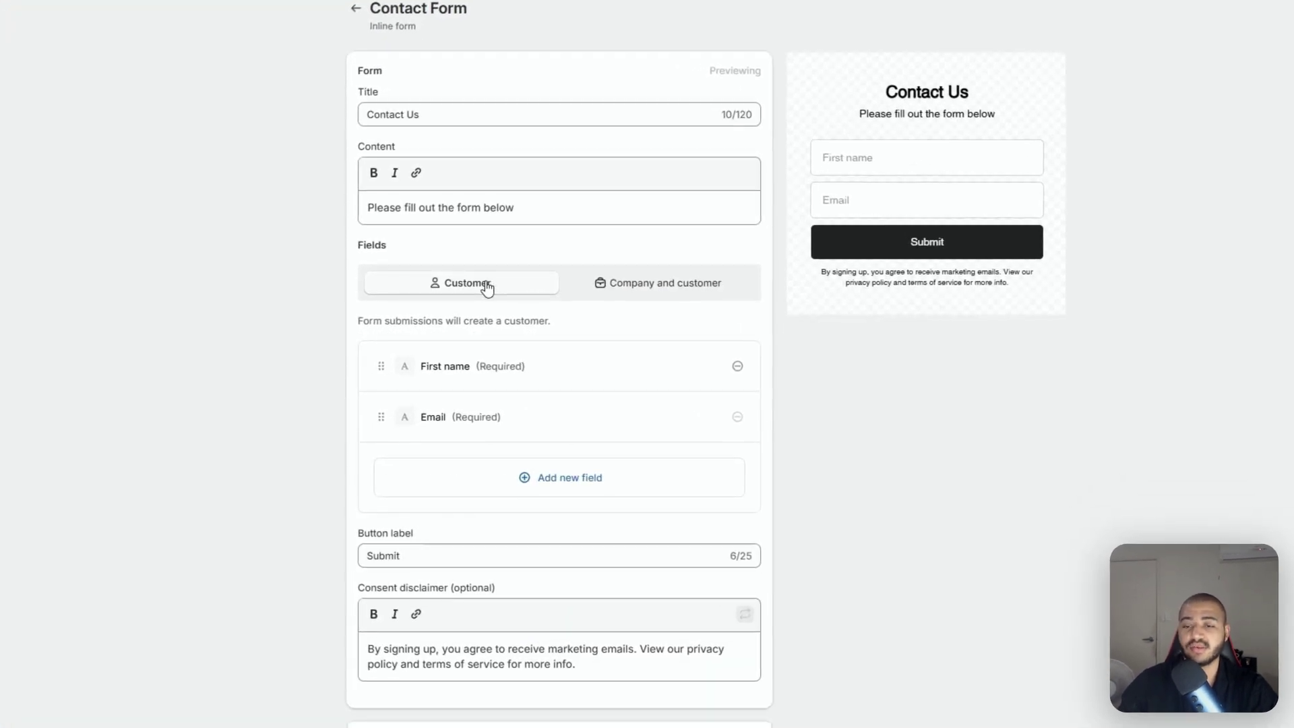
Add a Phone field to the contact form and keep it required
{"action": "left_click", "coordinate": [551, 477]}
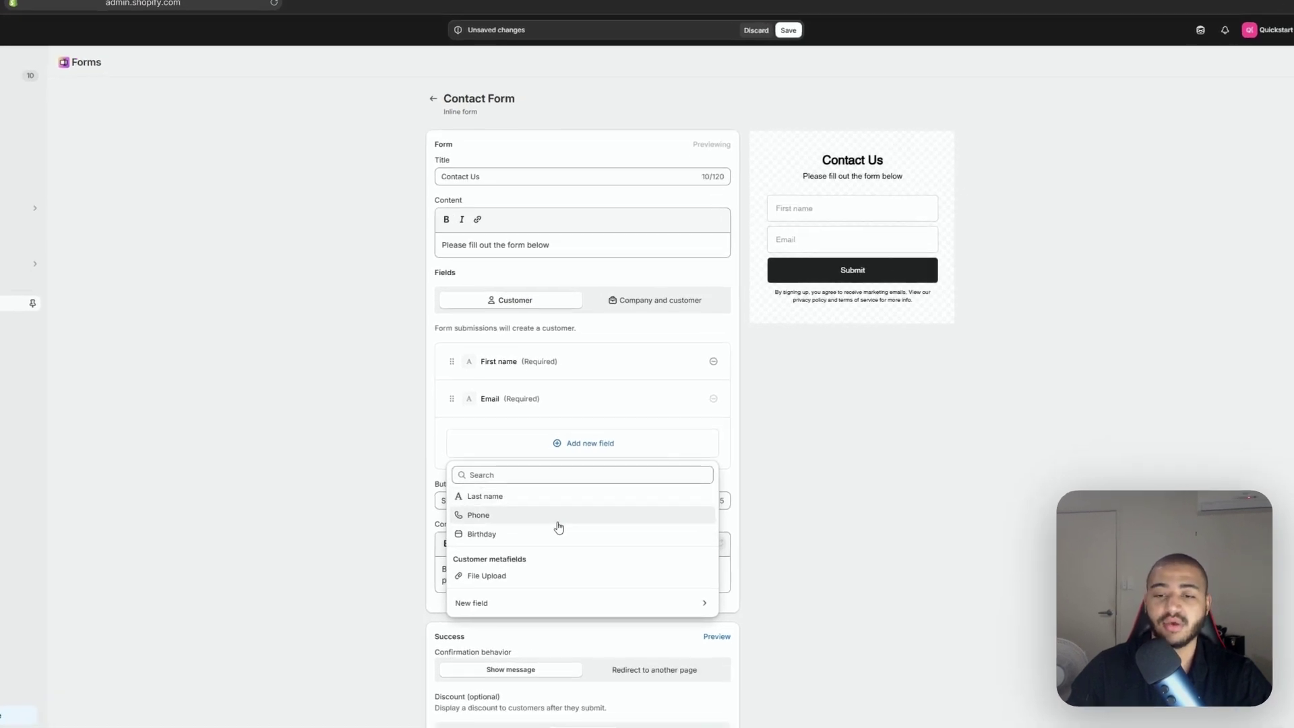
{"action": "left_click", "coordinate": [554, 516]}
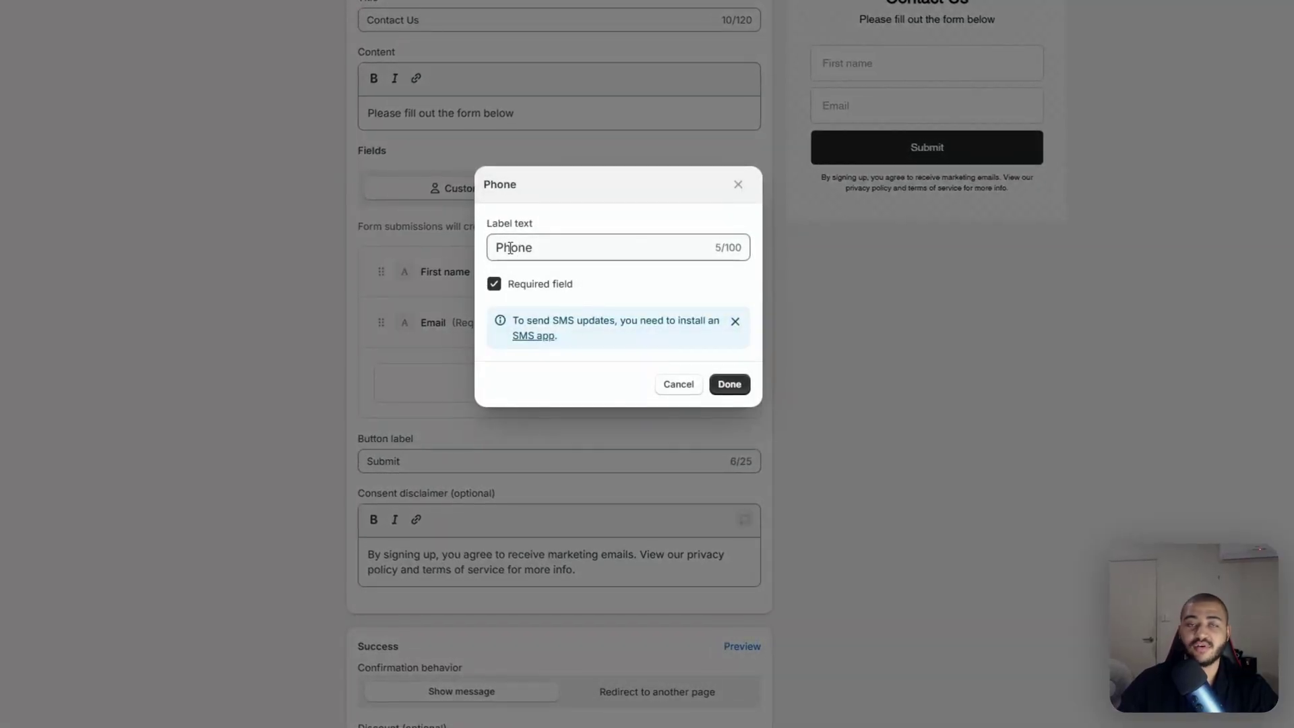
{"action": "left_click", "coordinate": [494, 284]}
{"action": "left_click", "coordinate": [522, 286]}
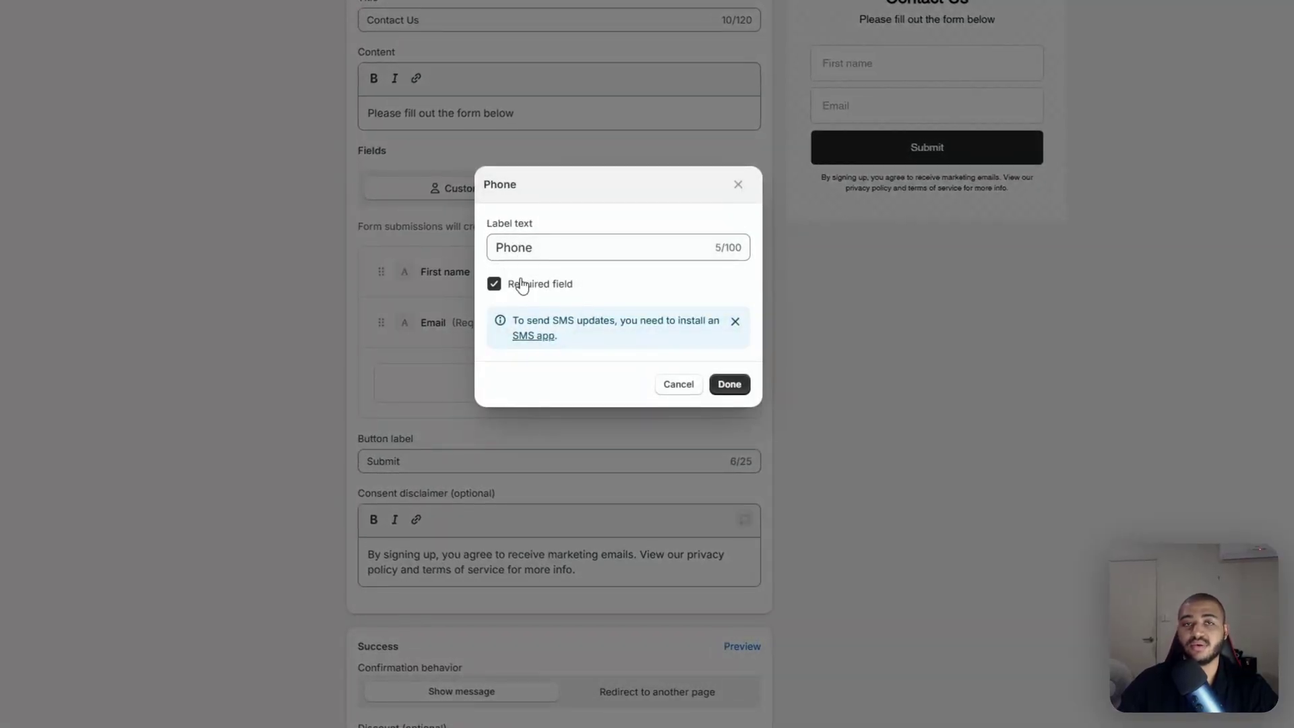
{"action": "left_click", "coordinate": [523, 285]}
{"action": "left_click", "coordinate": [523, 284]}
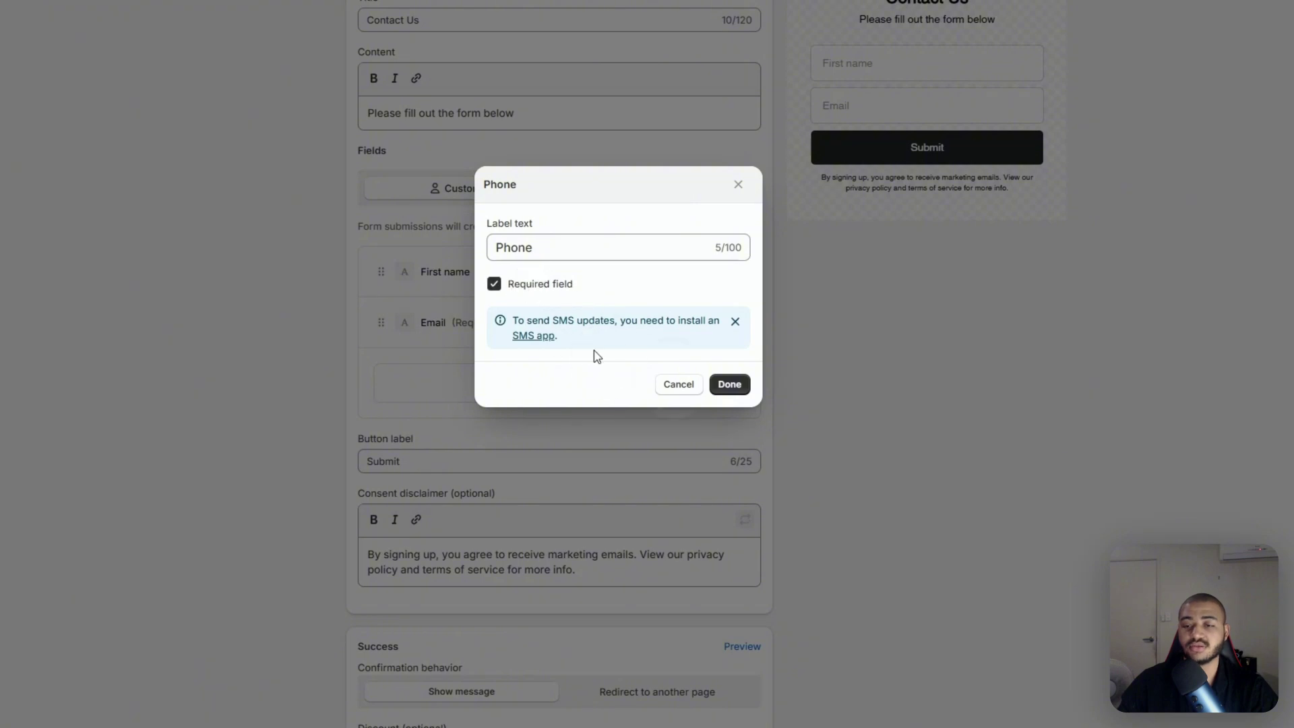
{"action": "left_click", "coordinate": [729, 385]}
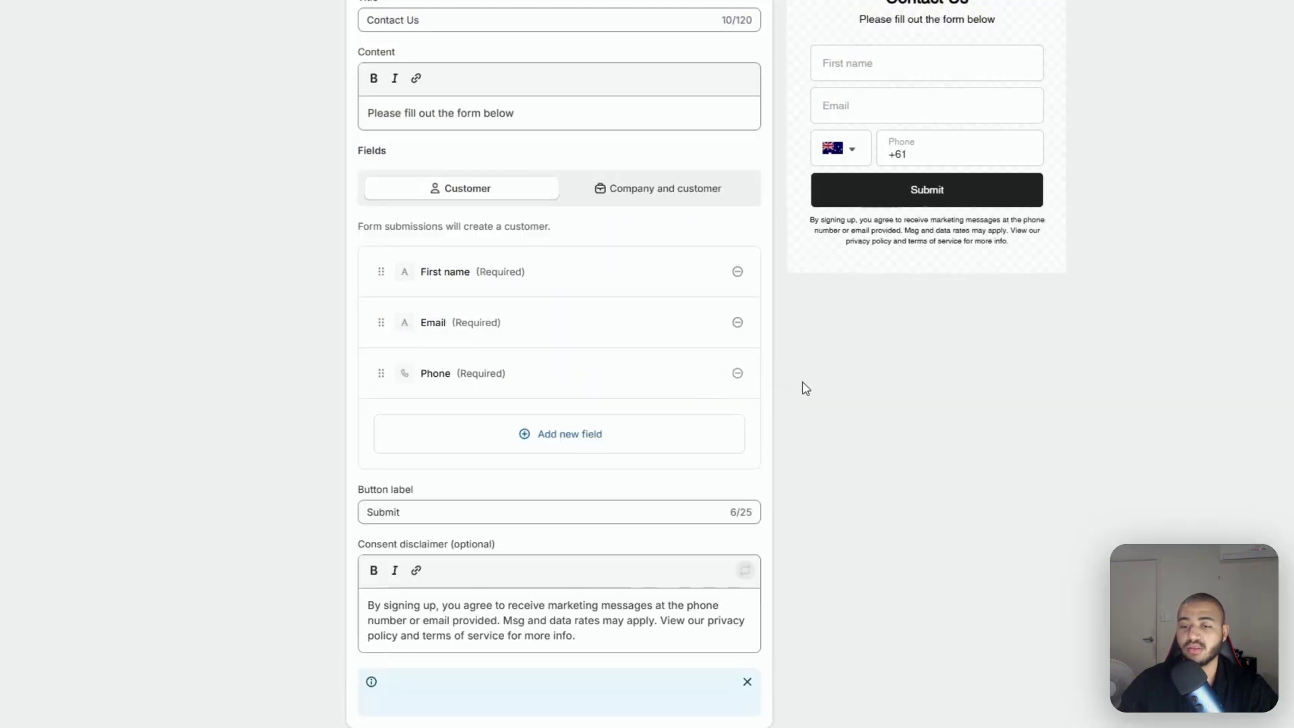
Add the File Upload customer metafield to the form as a required field
{"action": "left_click", "coordinate": [571, 436]}
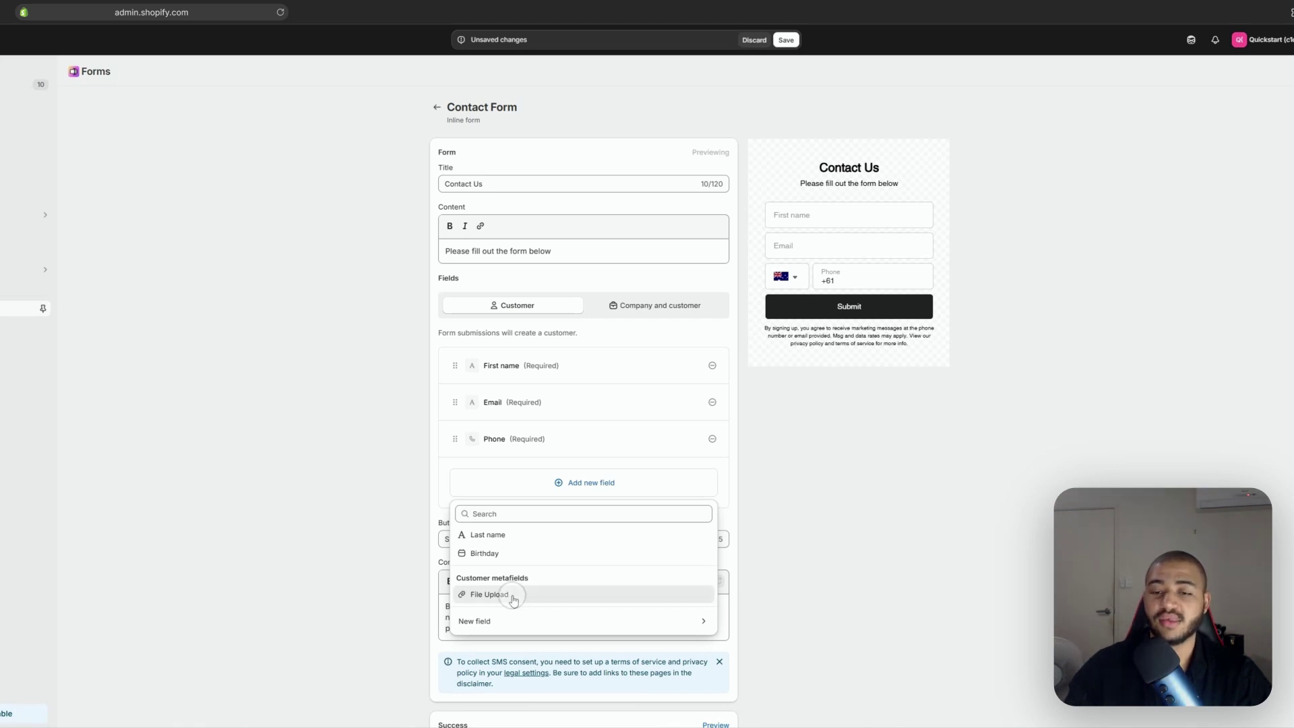
{"action": "left_click", "coordinate": [512, 597]}
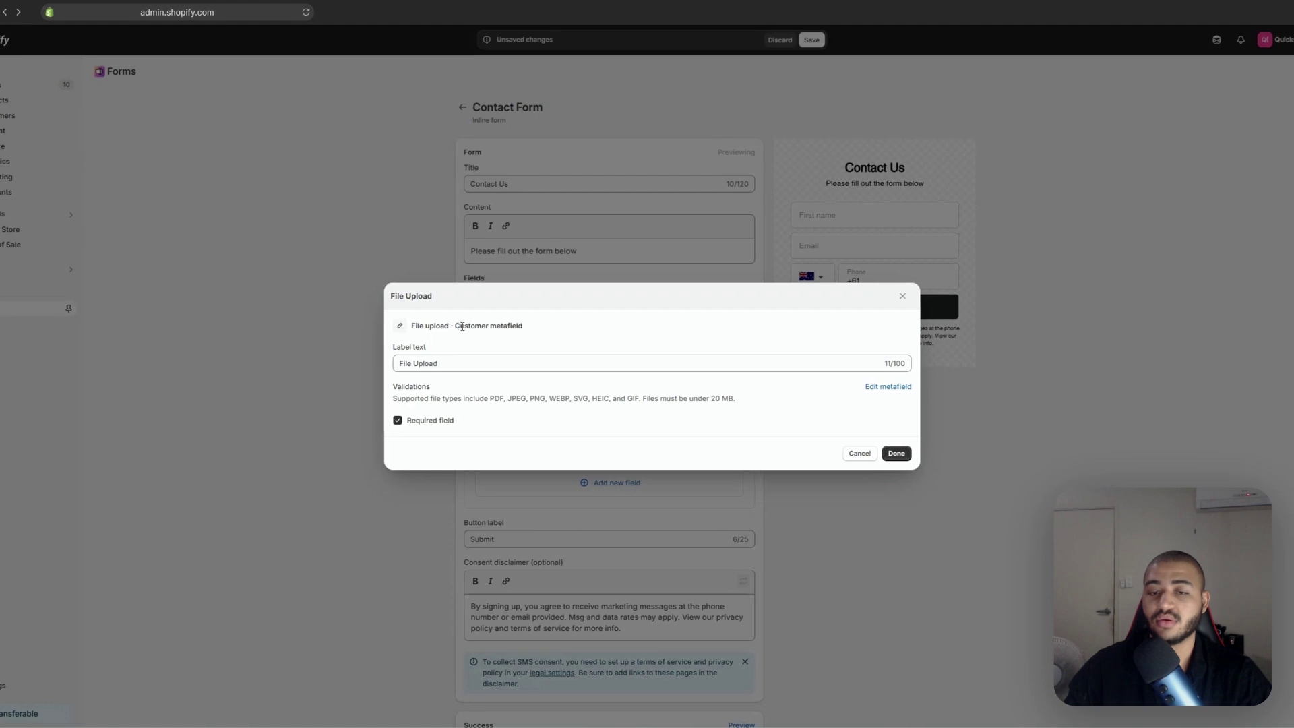
{"action": "left_click", "coordinate": [896, 453]}
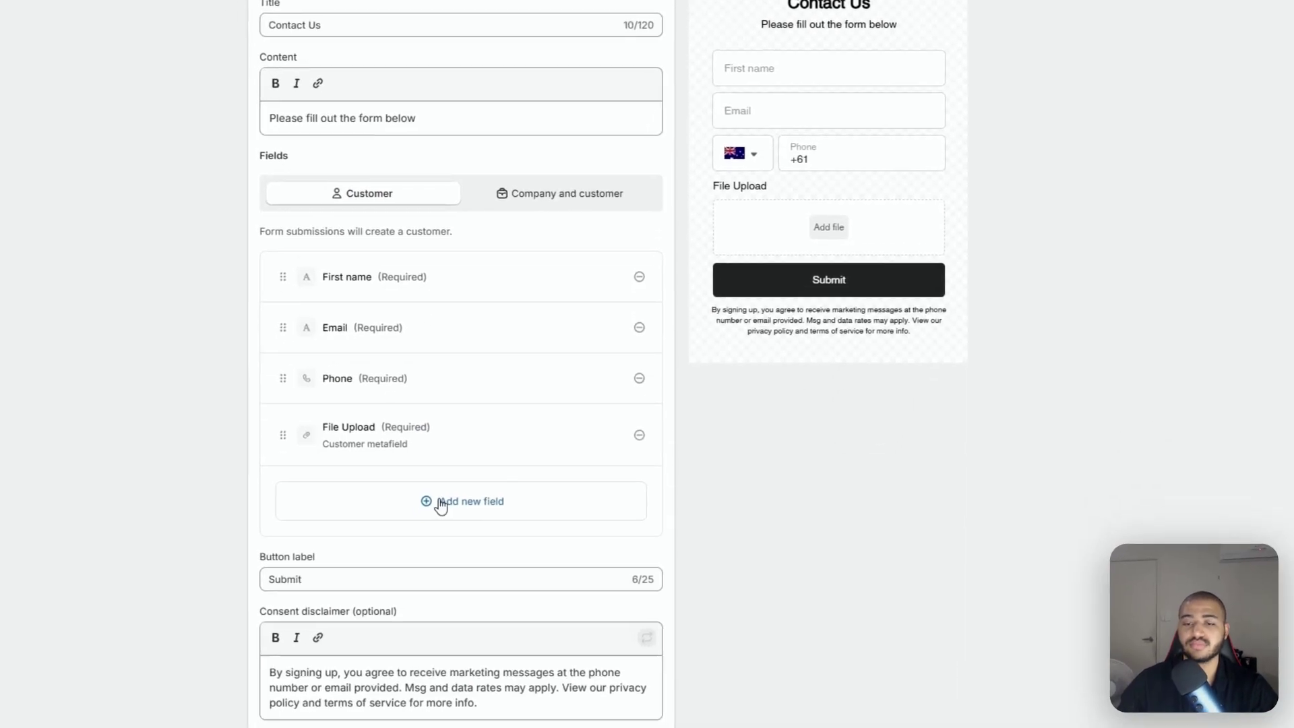
Add a required multi-line text field labelled "Message", stored as a customer metafield, and place it above the File Upload field
{"action": "left_click", "coordinate": [441, 502]}
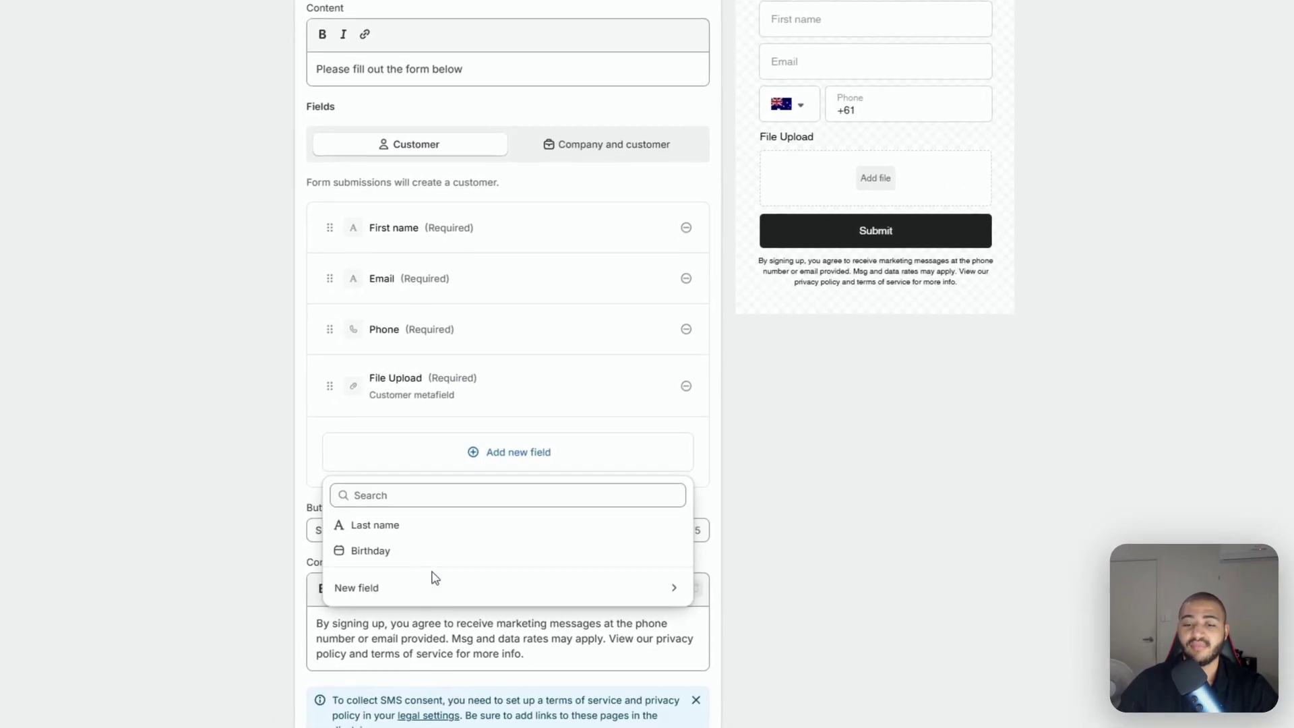
{"action": "left_click", "coordinate": [442, 593]}
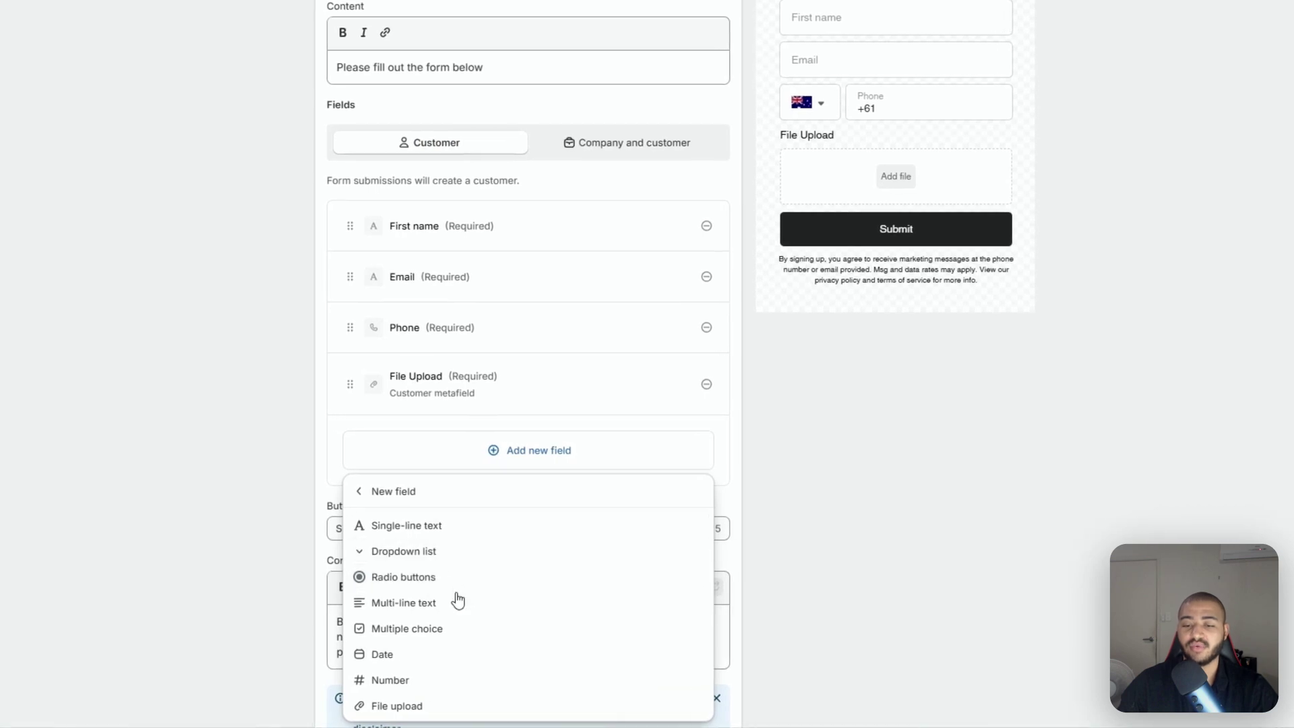
{"action": "left_click", "coordinate": [405, 602]}
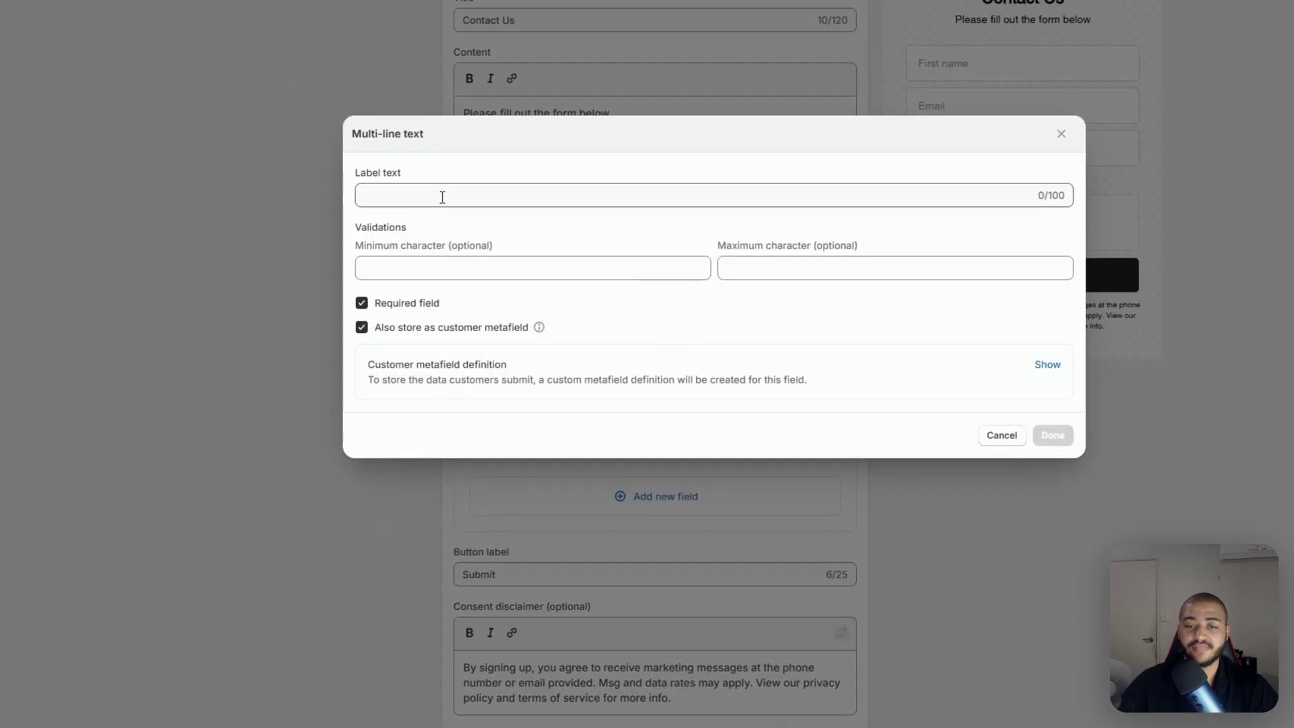
{"action": "left_click", "coordinate": [423, 177]}
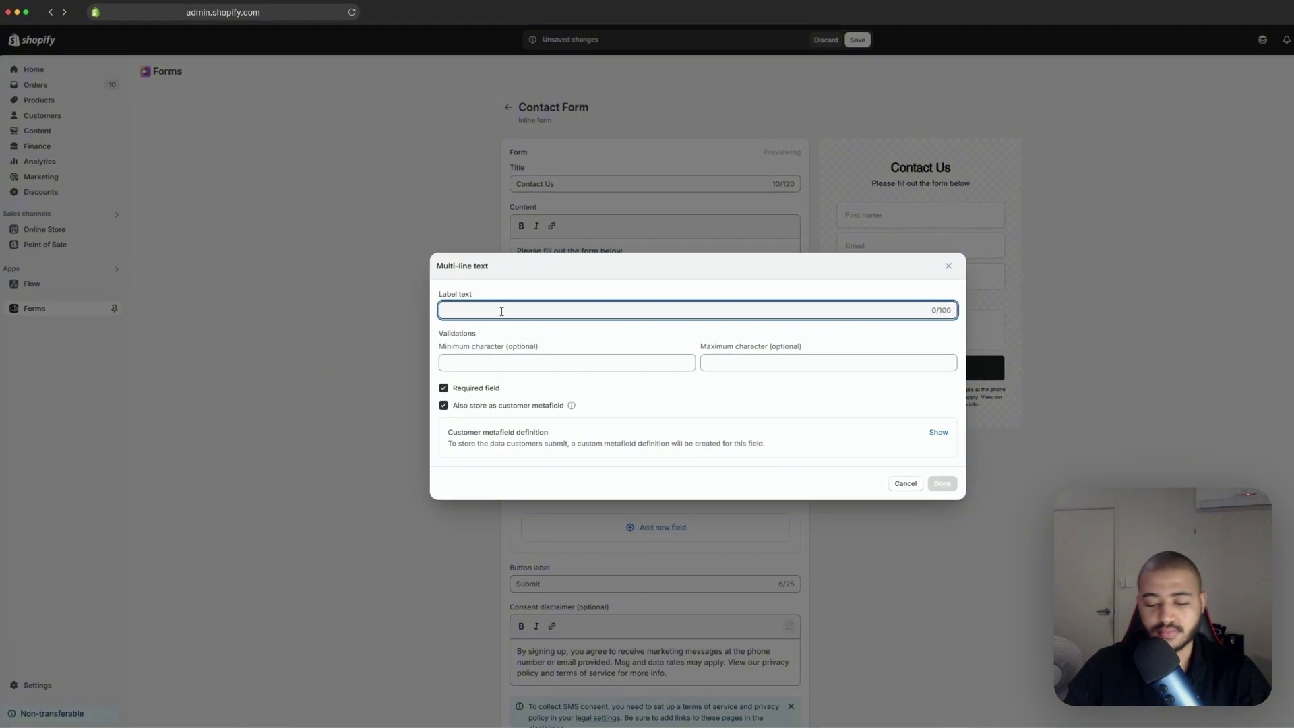
{"action": "type", "text": "Message"}
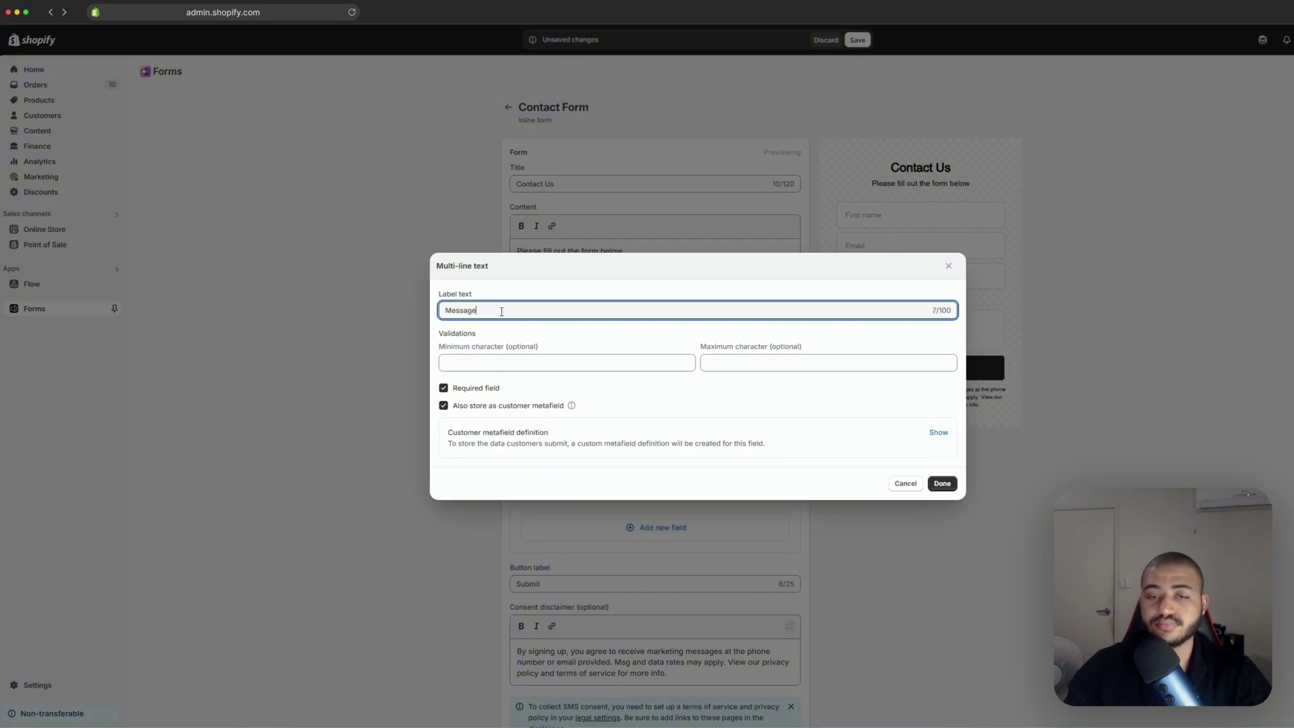
{"action": "left_click", "coordinate": [582, 325]}
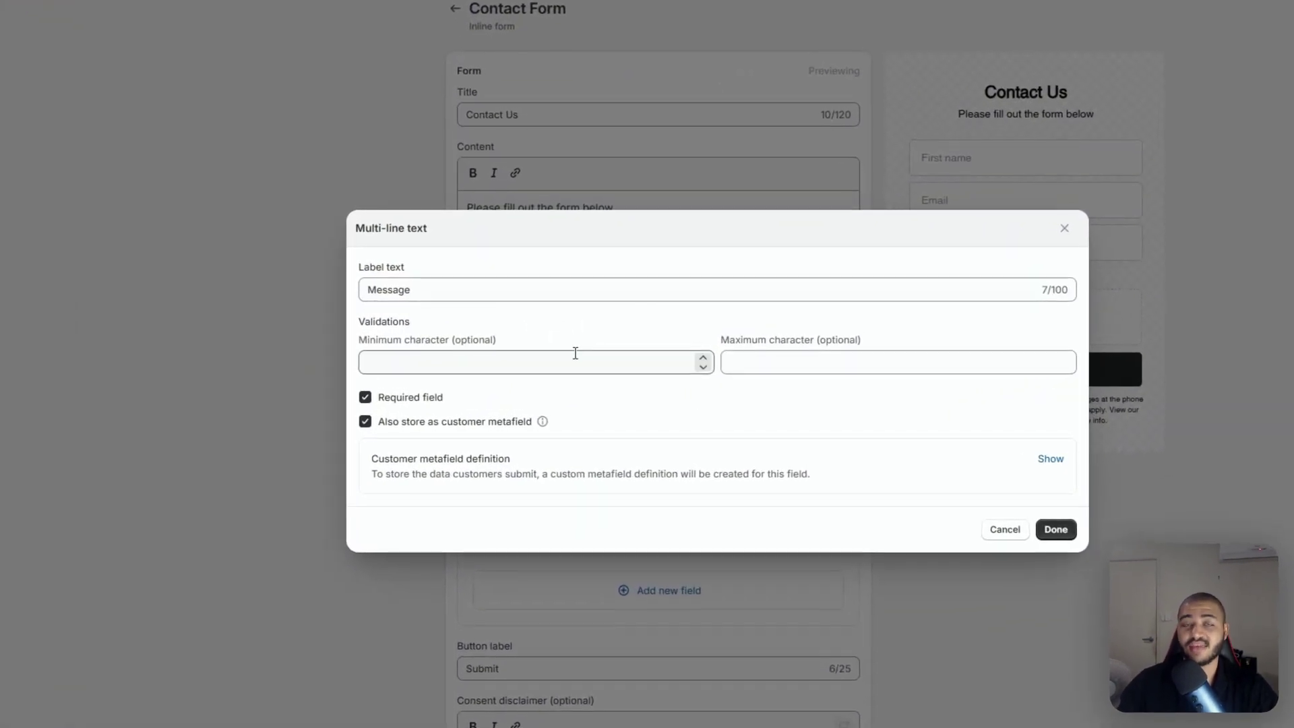
{"action": "left_click", "coordinate": [467, 363]}
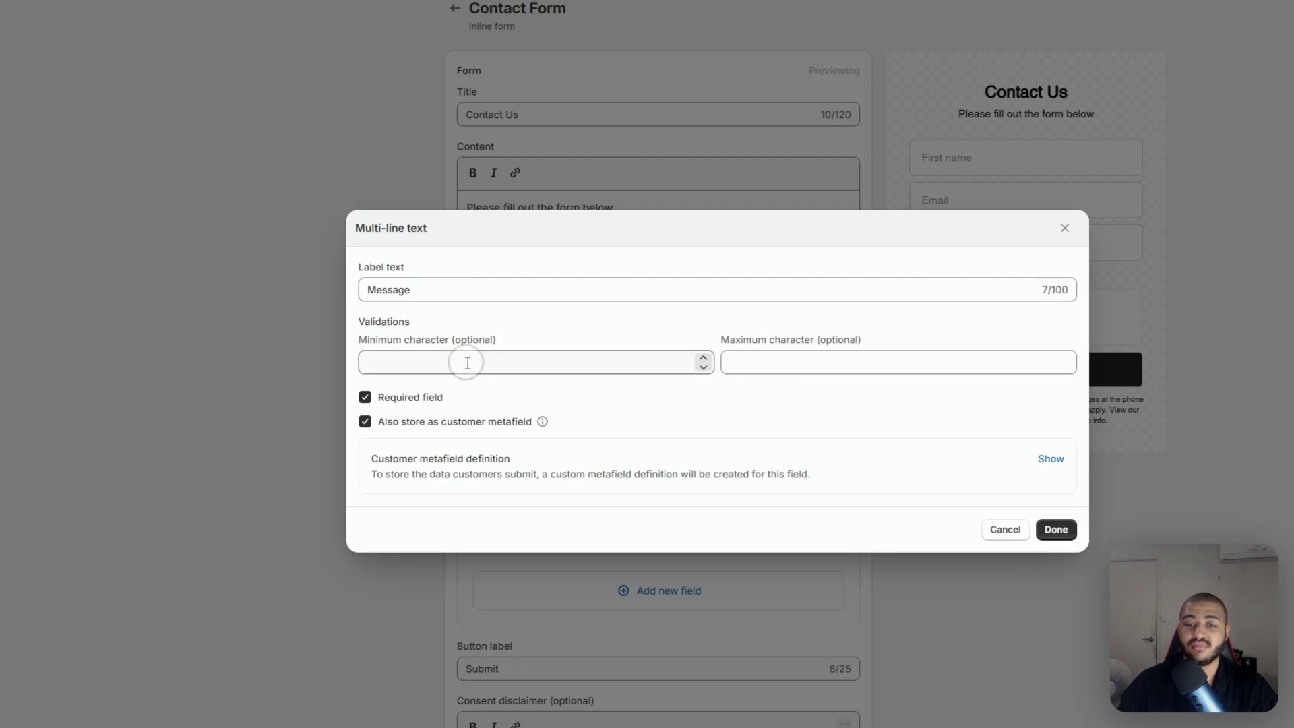
{"action": "left_click", "coordinate": [919, 362]}
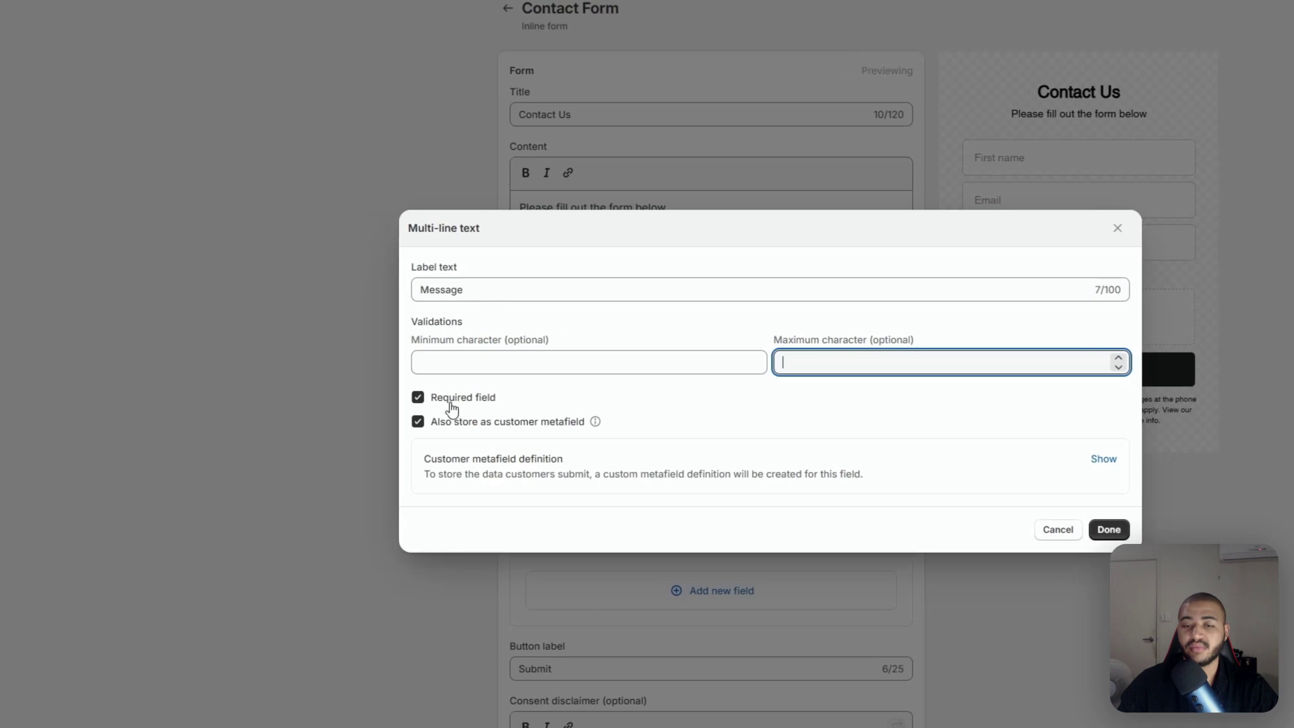
{"action": "left_click", "coordinate": [318, 398]}
{"action": "left_click", "coordinate": [327, 399]}
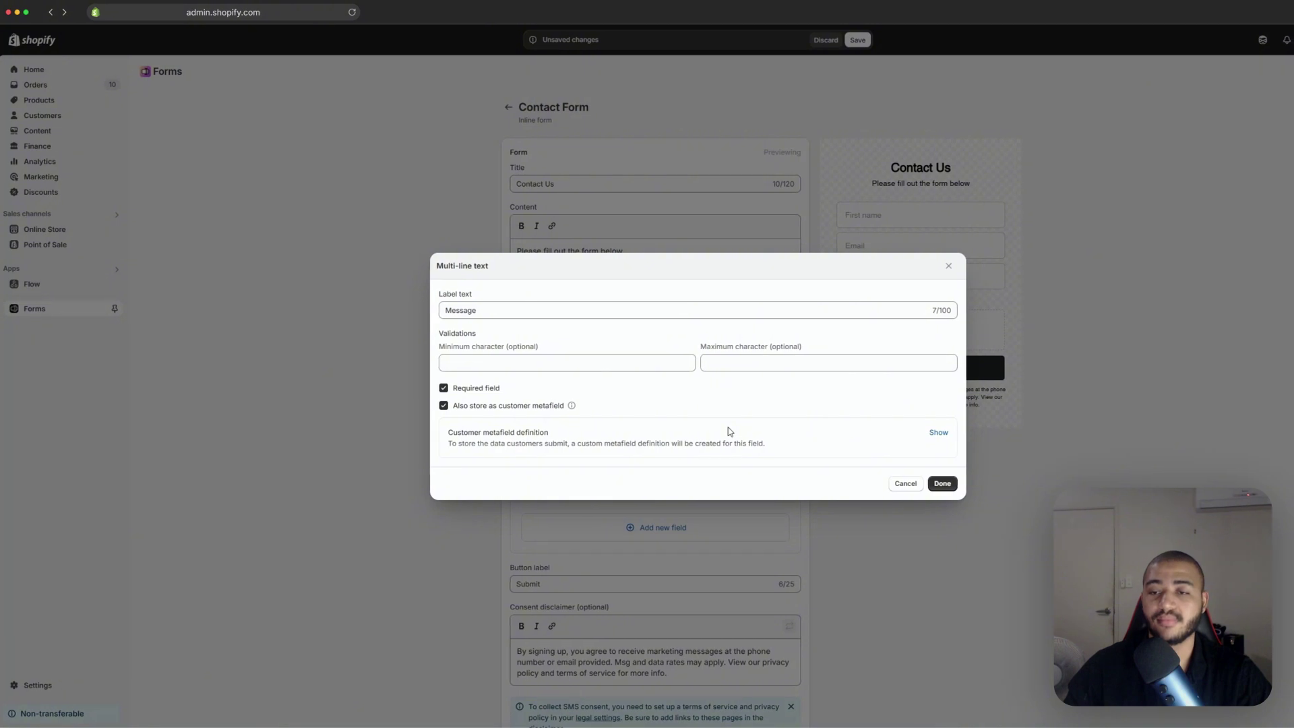
{"action": "left_click", "coordinate": [944, 483]}
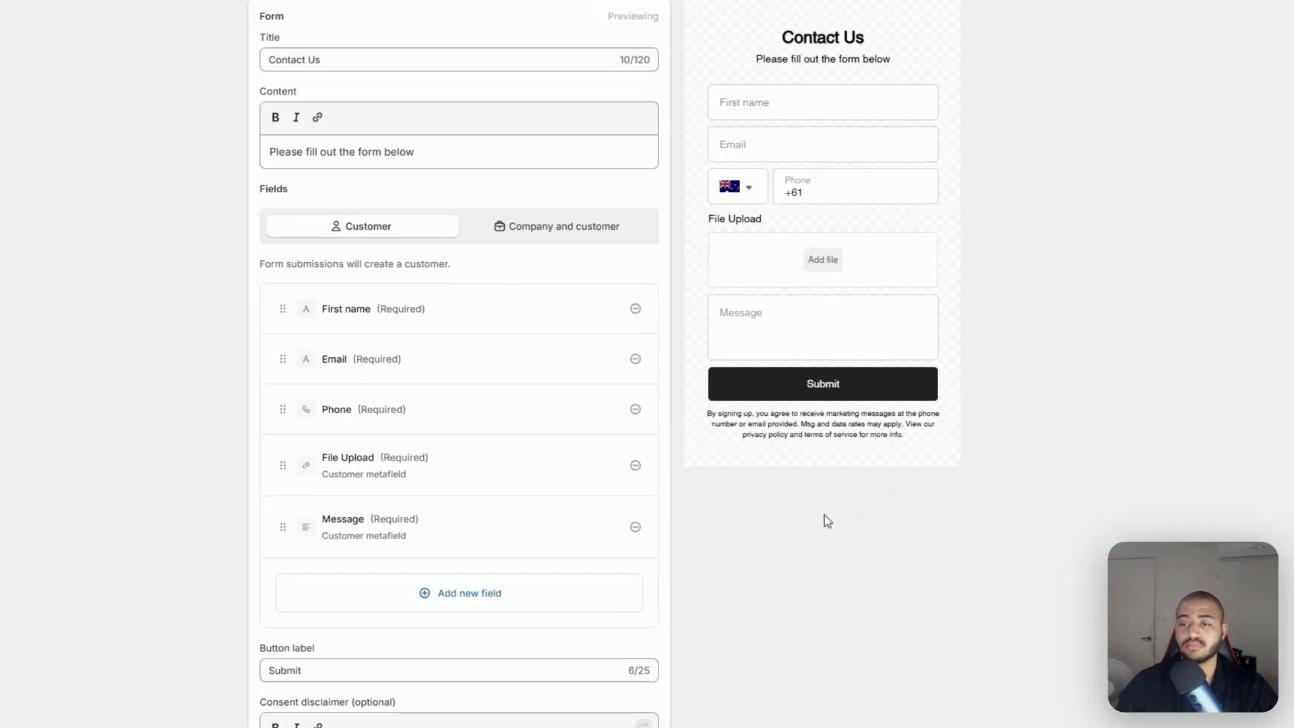
{"action": "left_click_drag", "start_coordinate": [443, 492], "coordinate": [448, 419]}
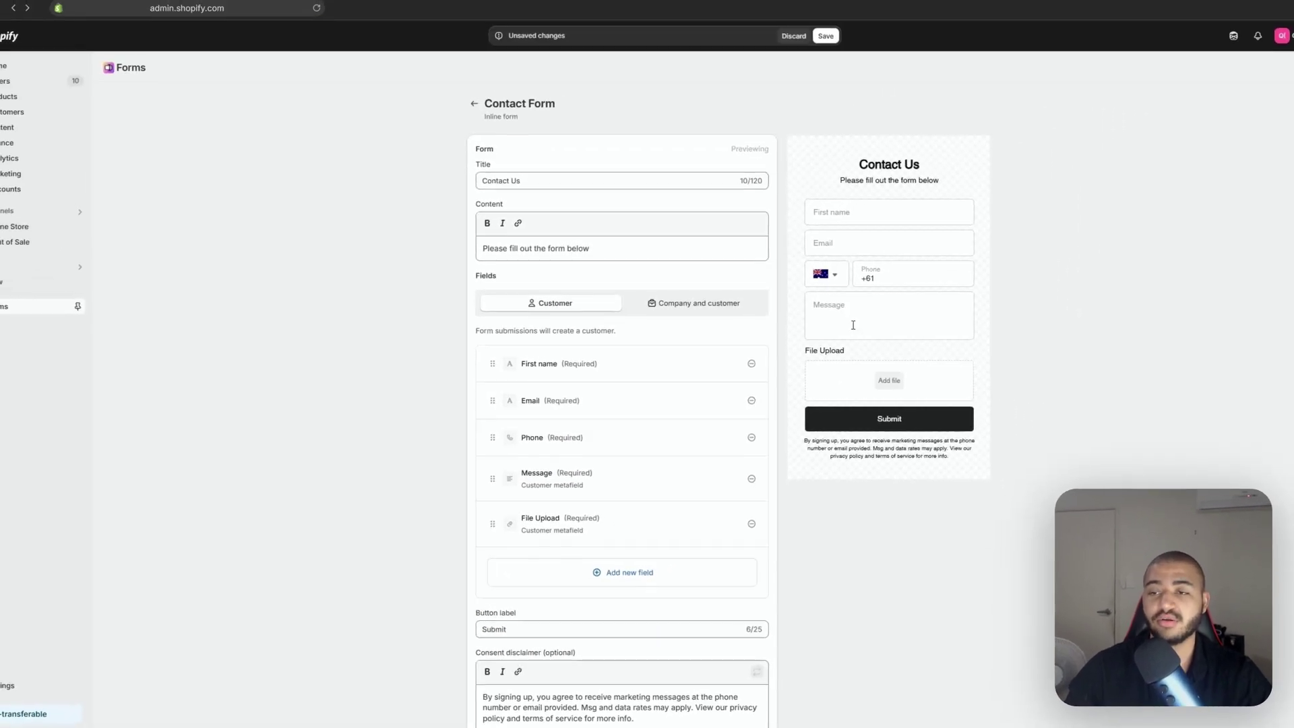
Review the contact form's button label and consent disclaimer text
{"action": "scroll", "coordinate": [526, 487], "scroll_direction": "down", "scroll_amount": 3}
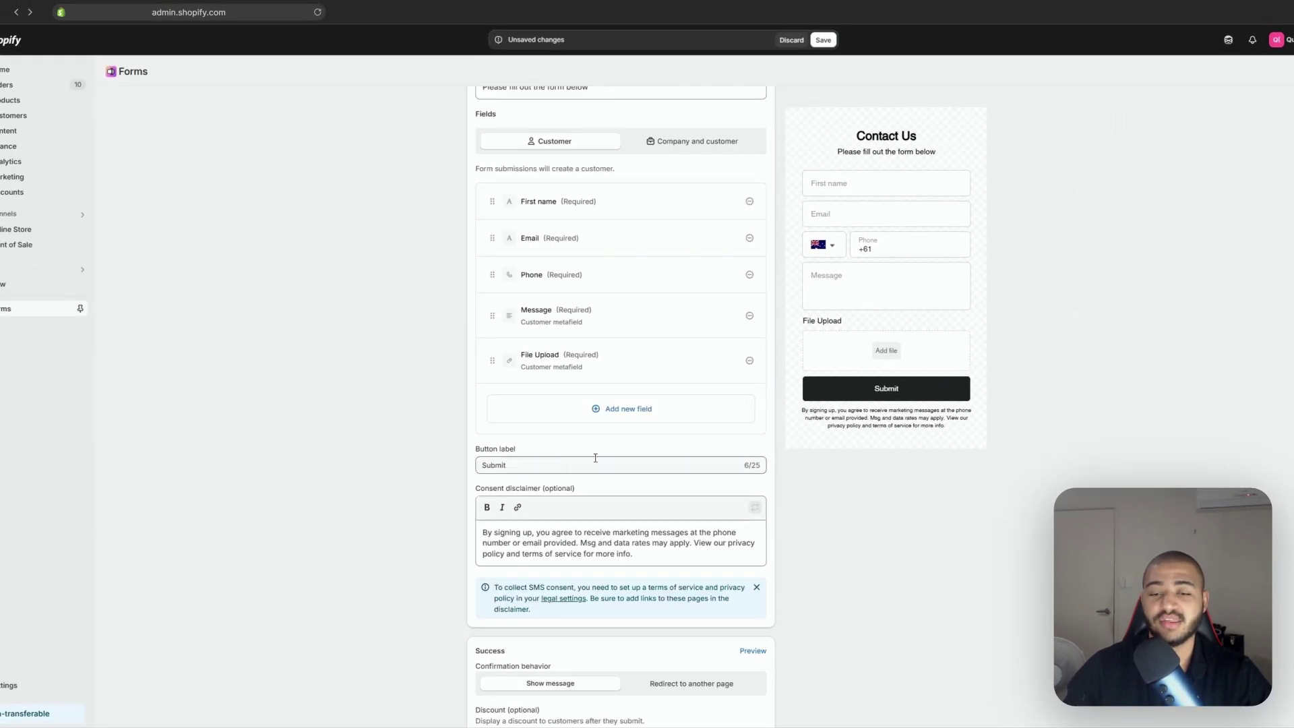
{"action": "left_click_drag", "start_coordinate": [595, 458], "coordinate": [431, 459]}
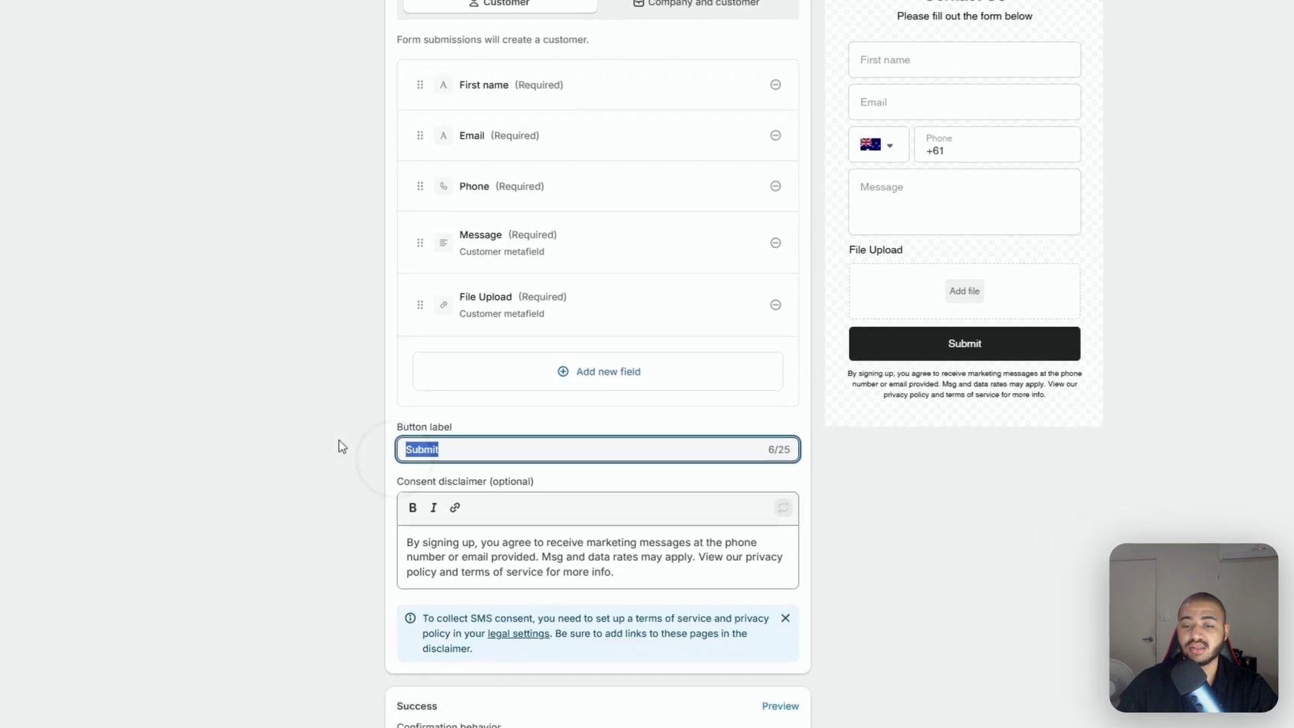
{"action": "left_click", "coordinate": [726, 507]}
{"action": "double_click", "coordinate": [383, 422]}
{"action": "left_click", "coordinate": [919, 480]}
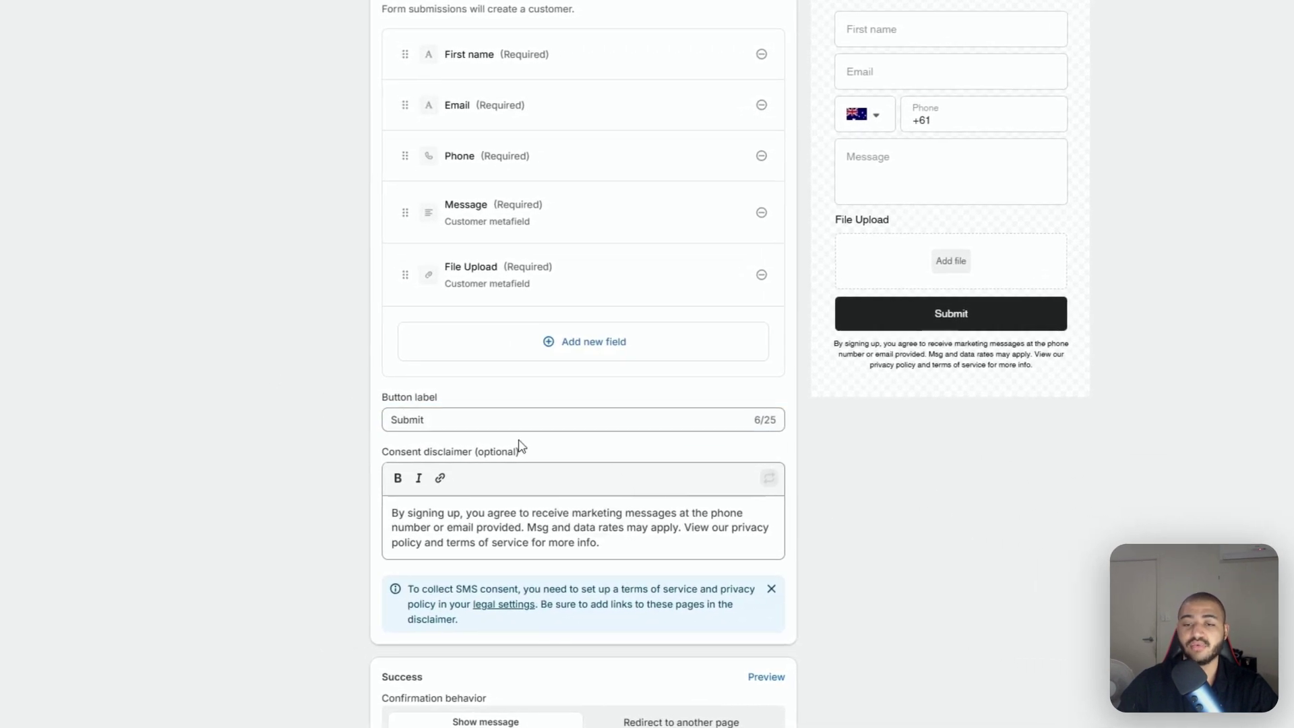
{"action": "scroll", "coordinate": [445, 364], "scroll_direction": "down", "scroll_amount": 2}
{"action": "left_click_drag", "start_coordinate": [612, 388], "coordinate": [369, 358]}
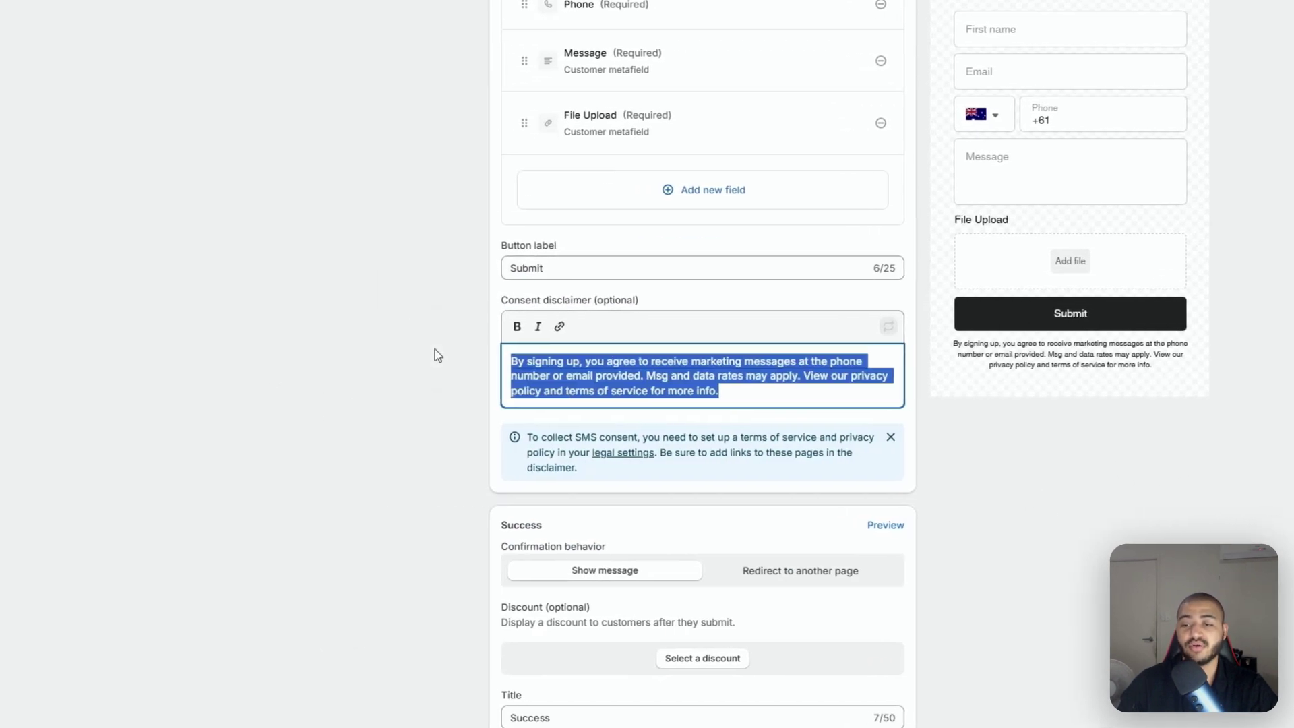
Clear the consent disclaimer text from the contact form
{"action": "key", "text": "BackSpace"}
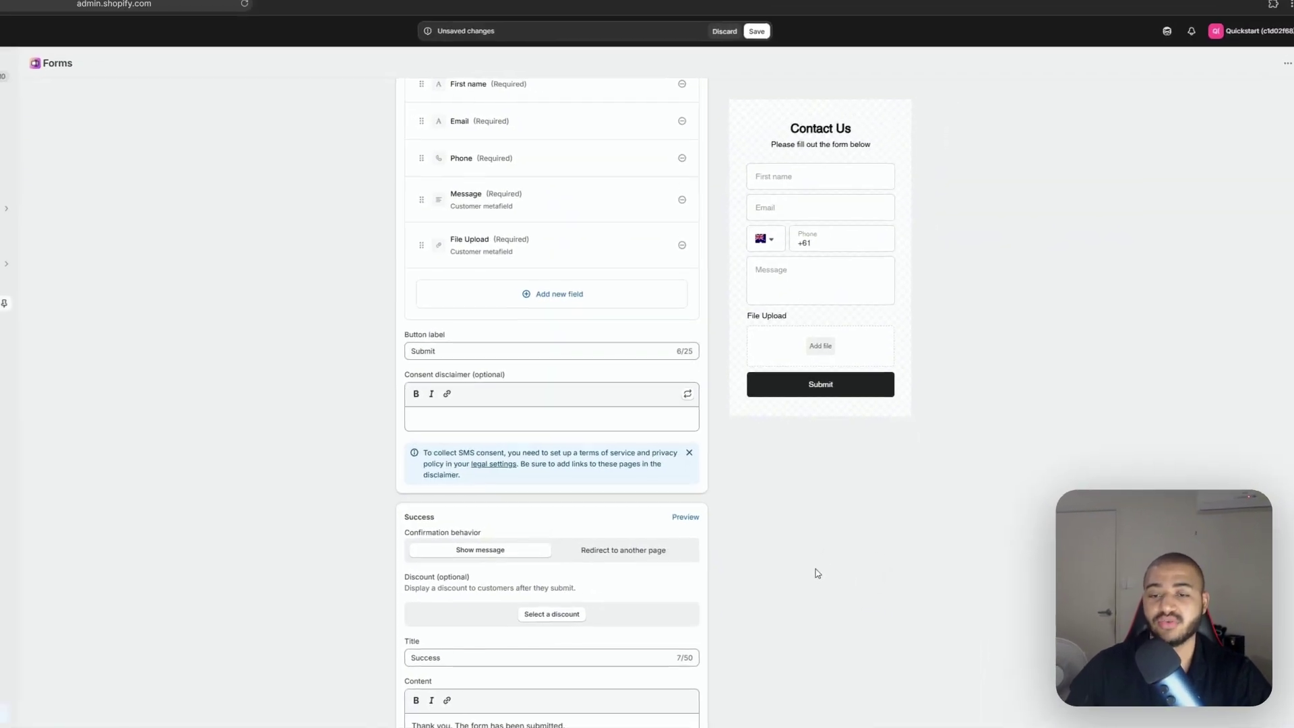
{"action": "scroll", "coordinate": [587, 421], "scroll_direction": "down", "scroll_amount": 4}
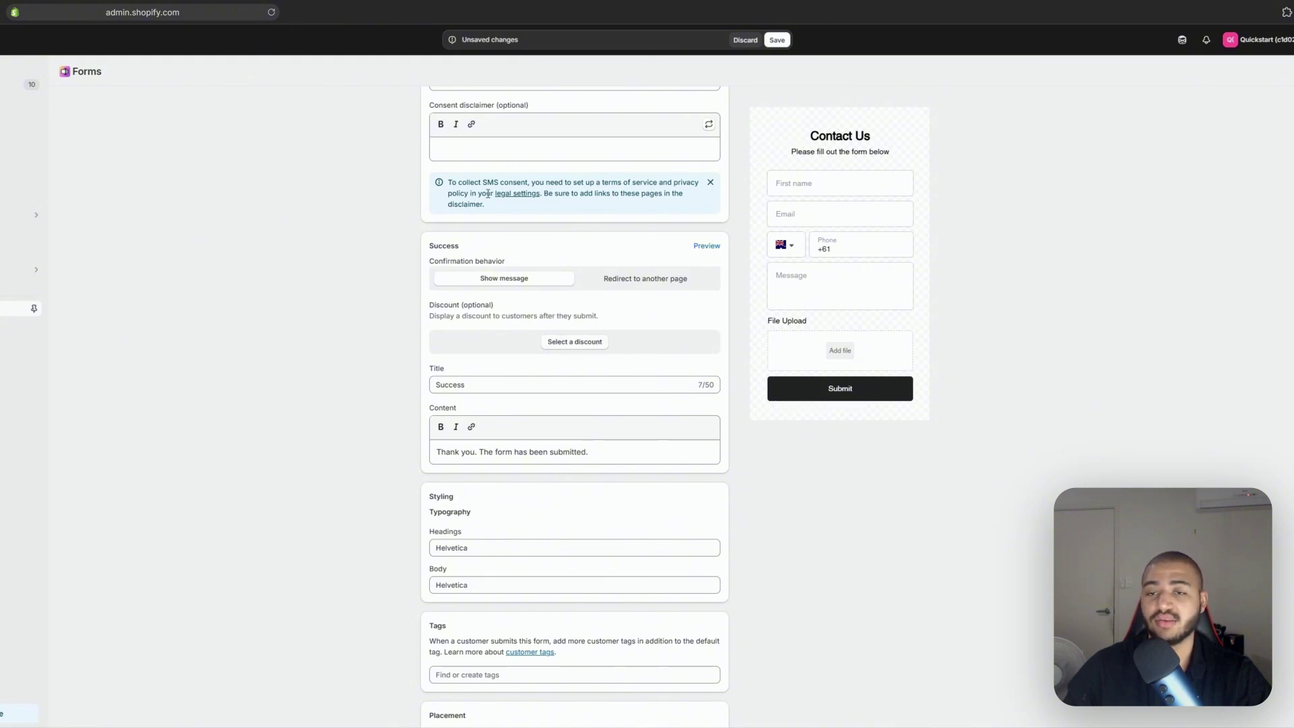
{"action": "left_click", "coordinate": [833, 493]}
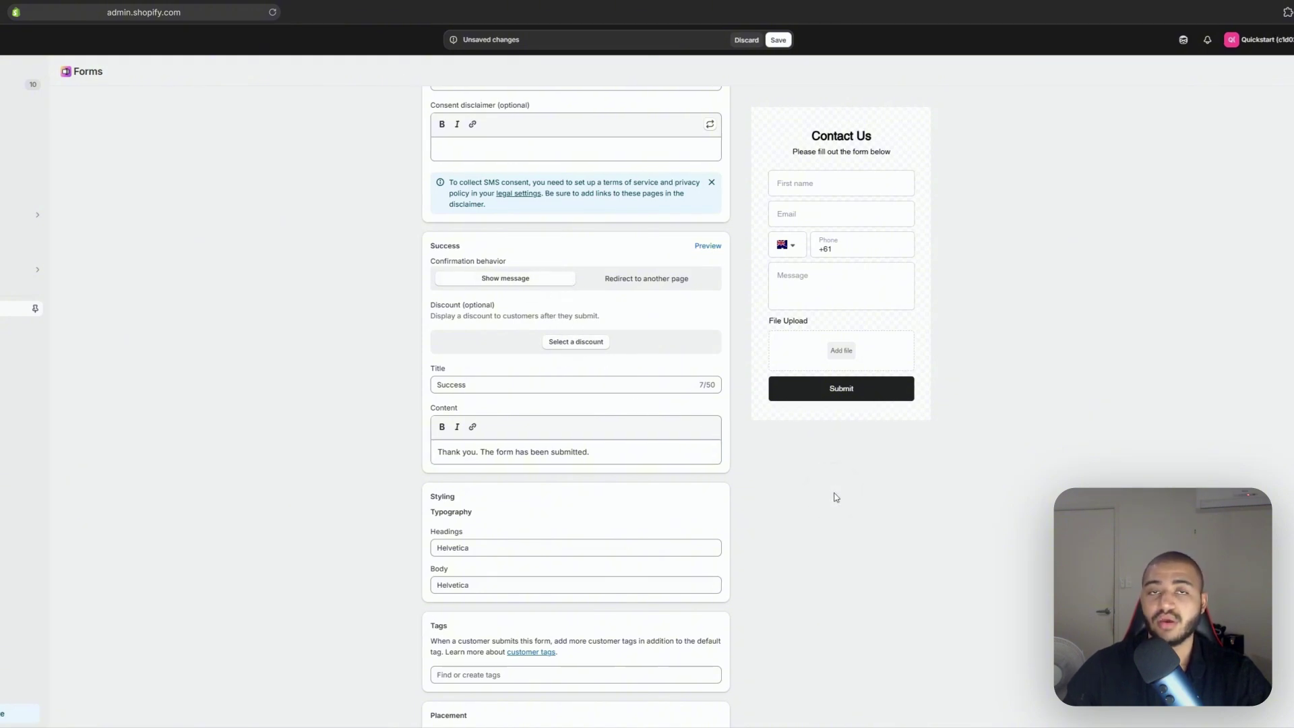
Change the success message content to "Thank you. We'll get back to you as soon as possible."
{"action": "left_click_drag", "start_coordinate": [614, 452], "coordinate": [482, 452]}
{"action": "type", "text": "Me'll ge"}
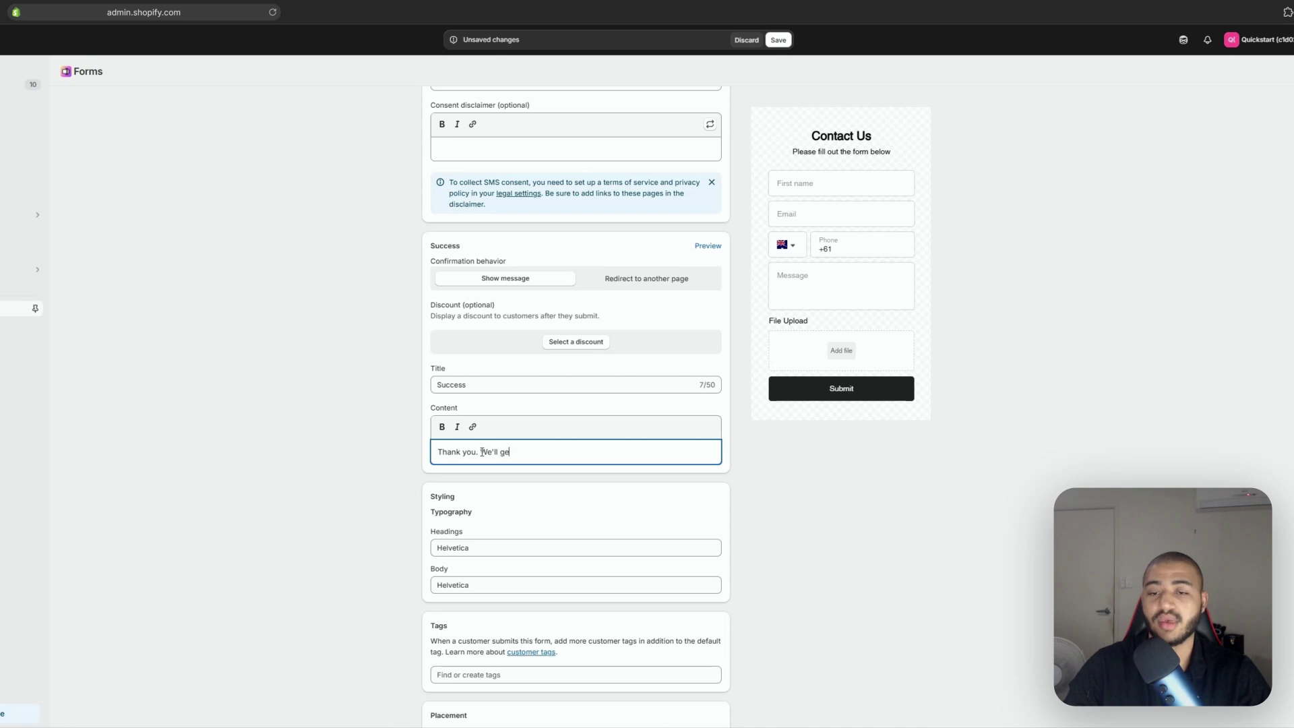
{"action": "type", "text": "t back to you as soon as possible."}
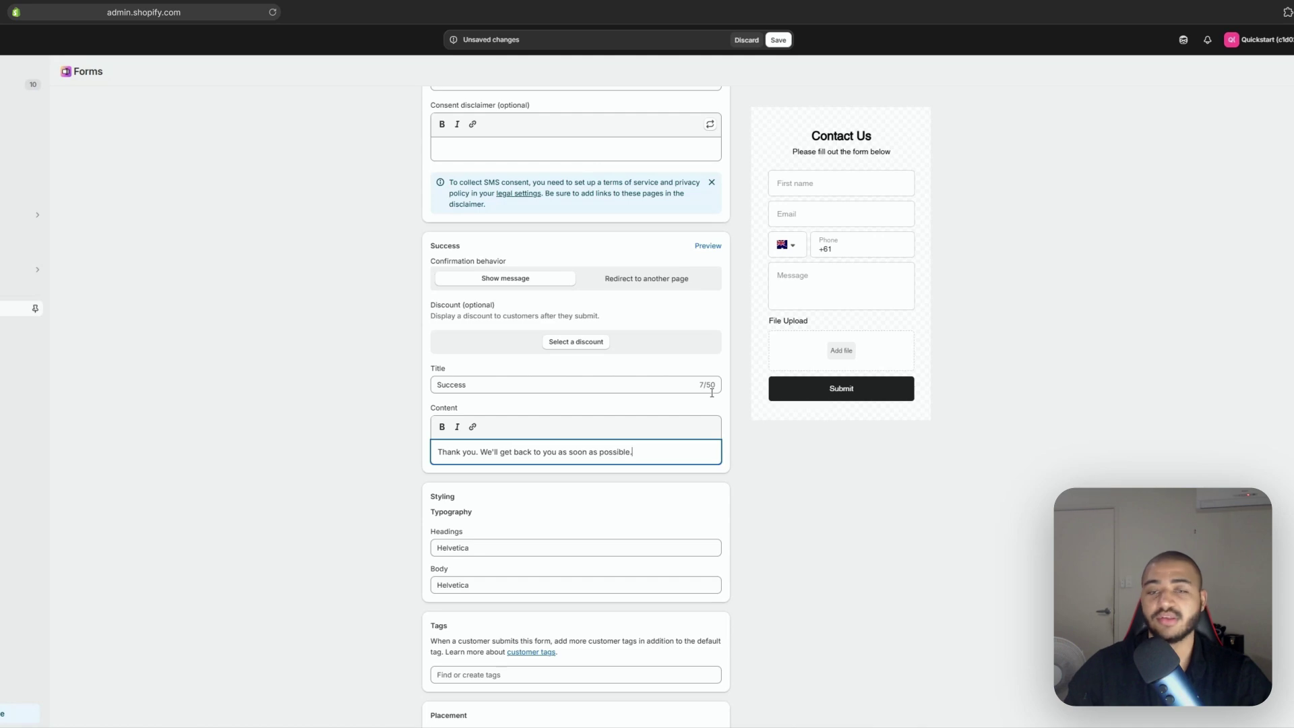
{"action": "left_click", "coordinate": [836, 520]}
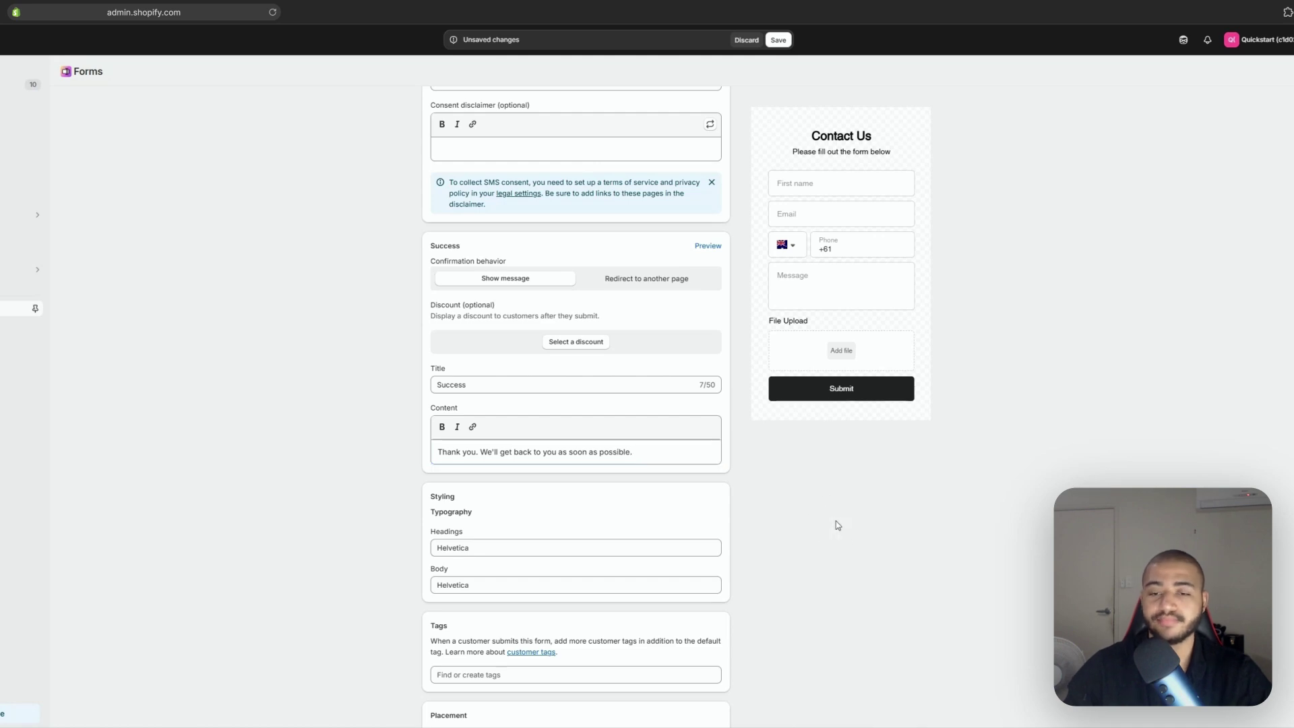
Check the styling, tags, placement and notification settings without adding tags, and save the contact form
{"action": "scroll", "coordinate": [623, 361], "scroll_direction": "down", "scroll_amount": 5}
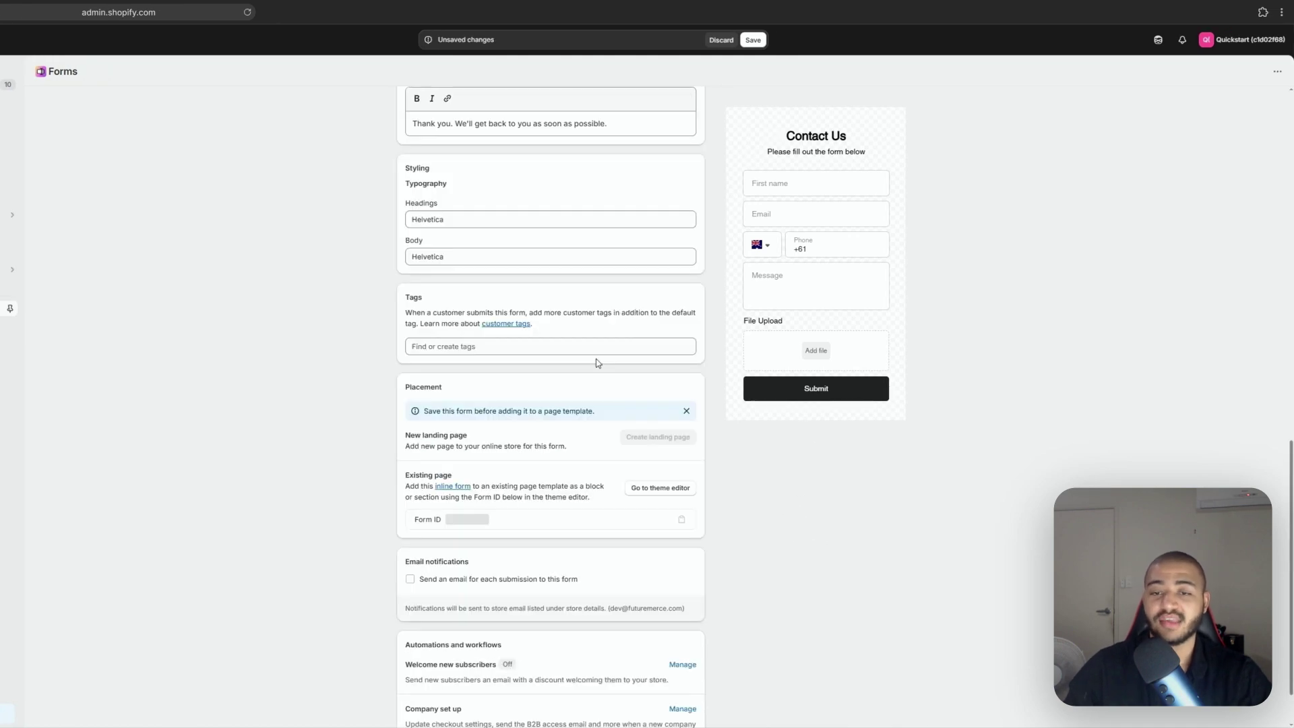
{"action": "left_click", "coordinate": [563, 346]}
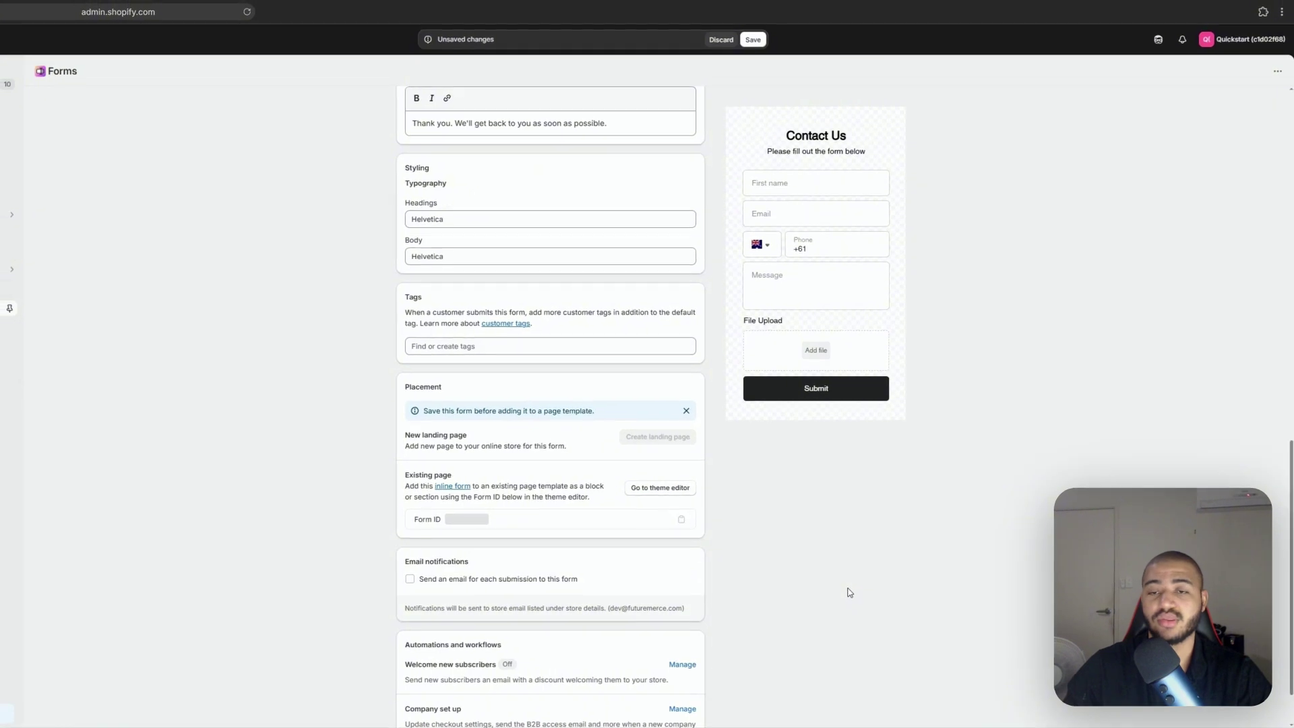
{"action": "scroll", "coordinate": [851, 593], "scroll_direction": "down", "scroll_amount": 1}
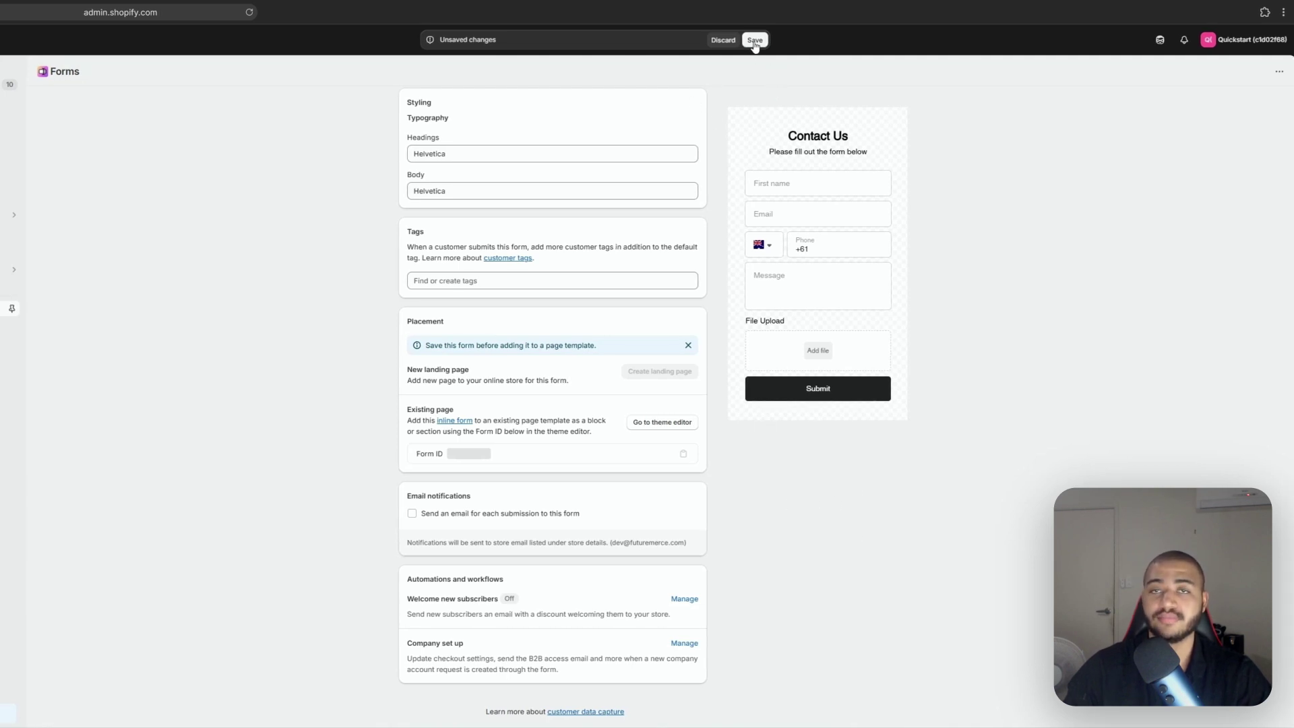
{"action": "left_click", "coordinate": [755, 41]}
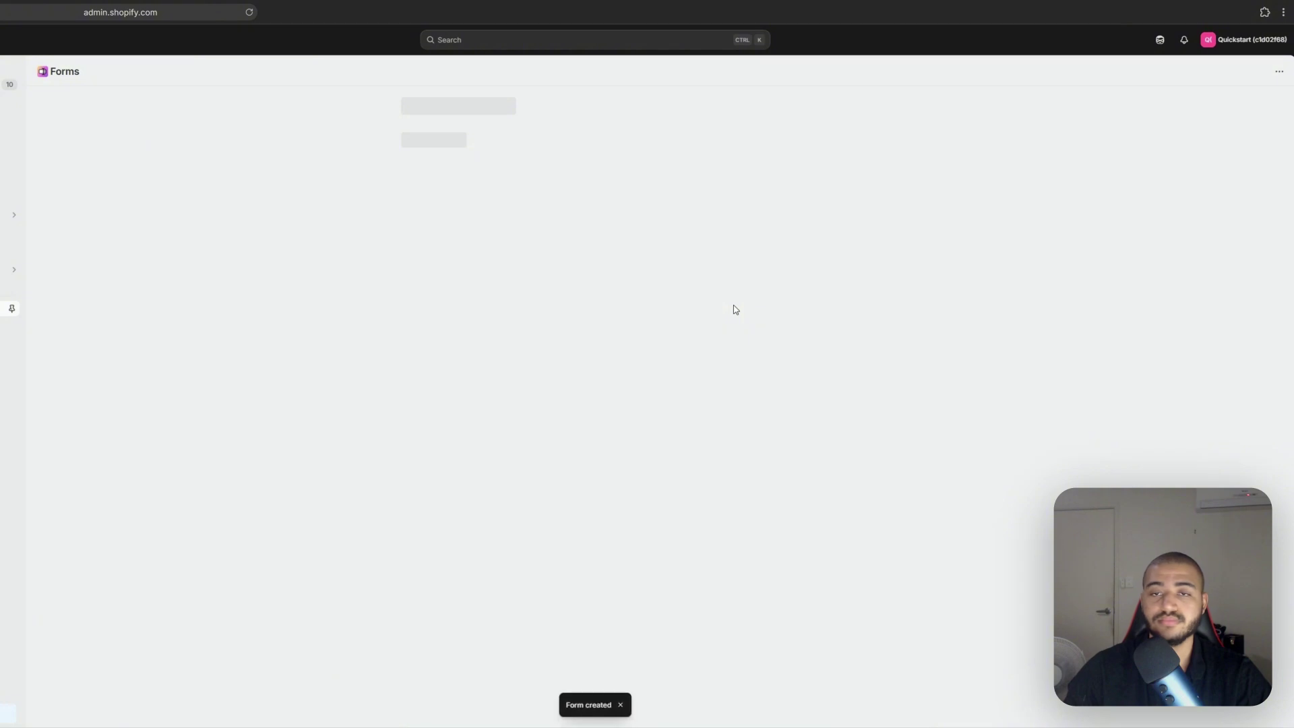
Copy the saved form's Form ID and switch to the theme editor's contact page template, selecting the existing Contact Form section
{"action": "scroll", "coordinate": [721, 367], "scroll_direction": "down", "scroll_amount": 5}
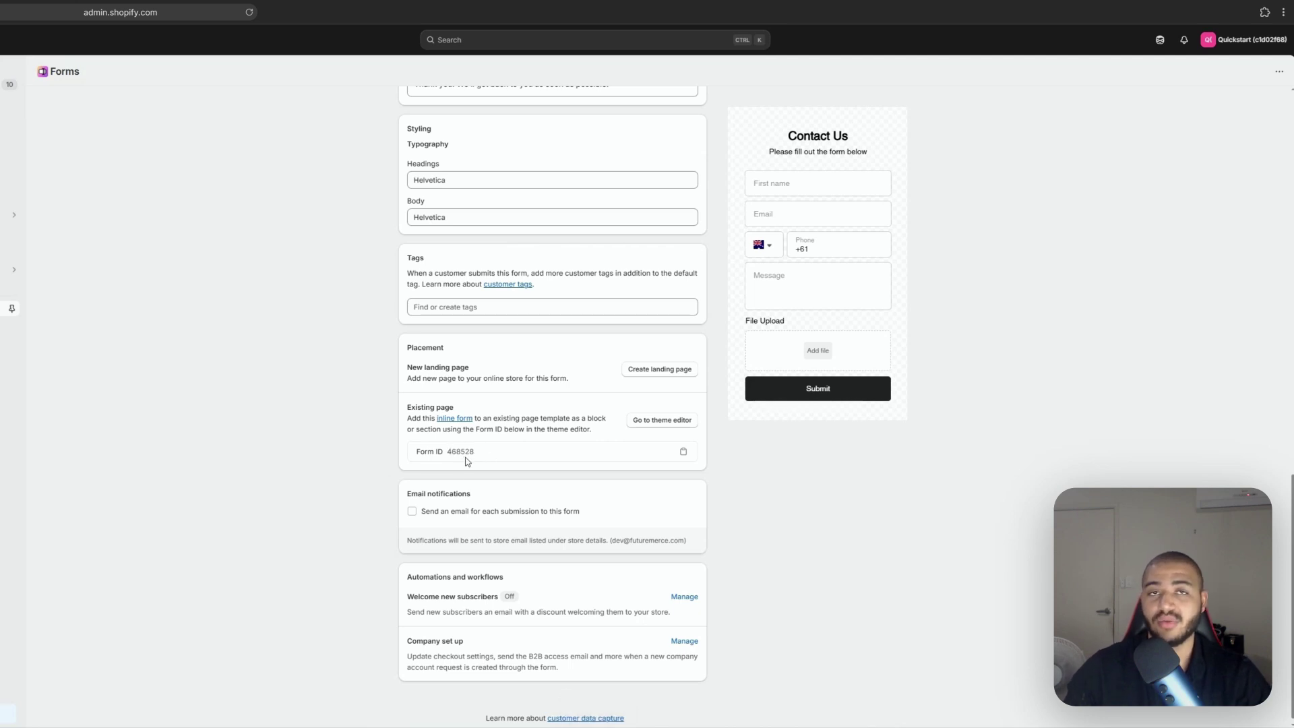
{"action": "left_click", "coordinate": [685, 451]}
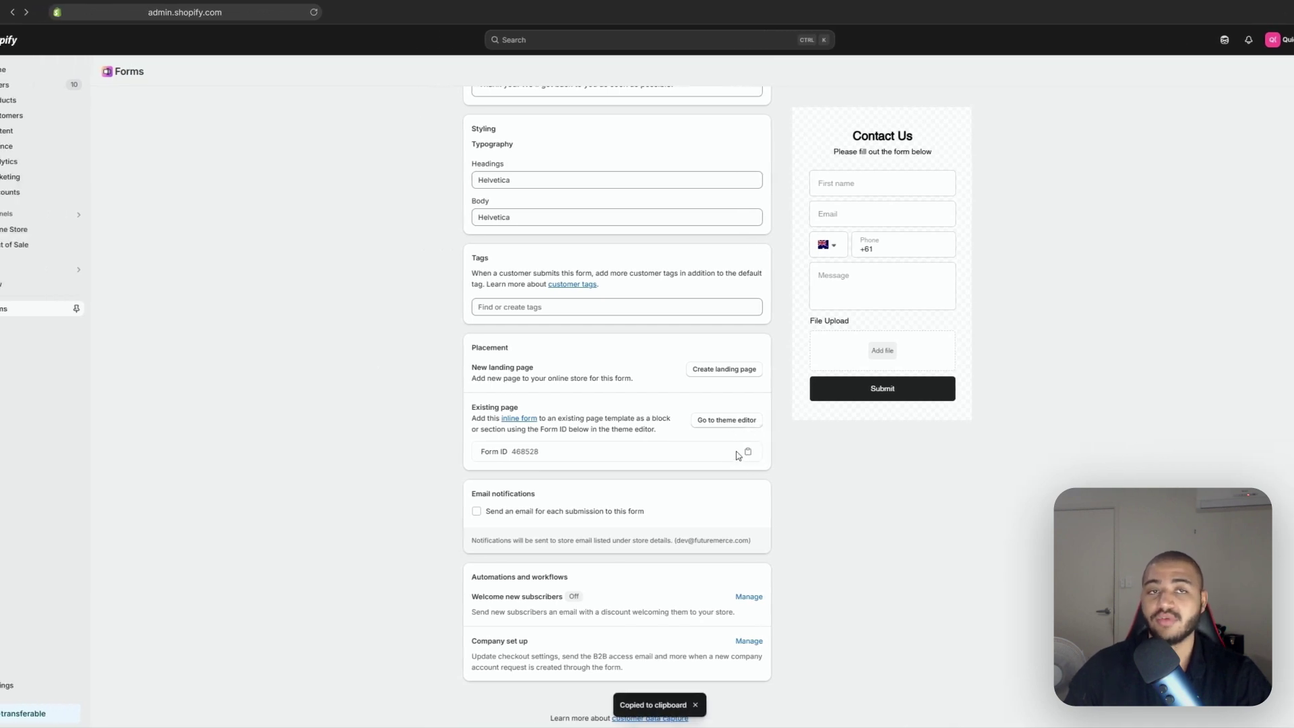
{"action": "left_click", "coordinate": [203, 5]}
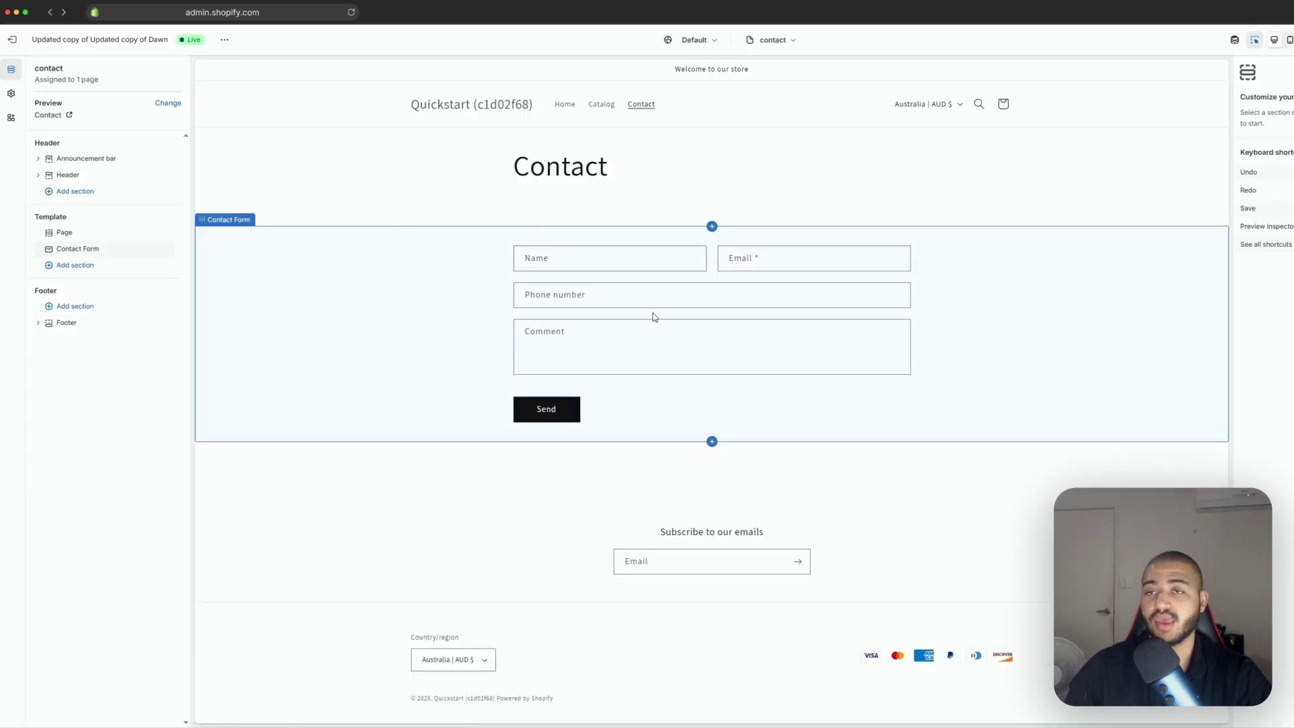
{"action": "left_click", "coordinate": [775, 40]}
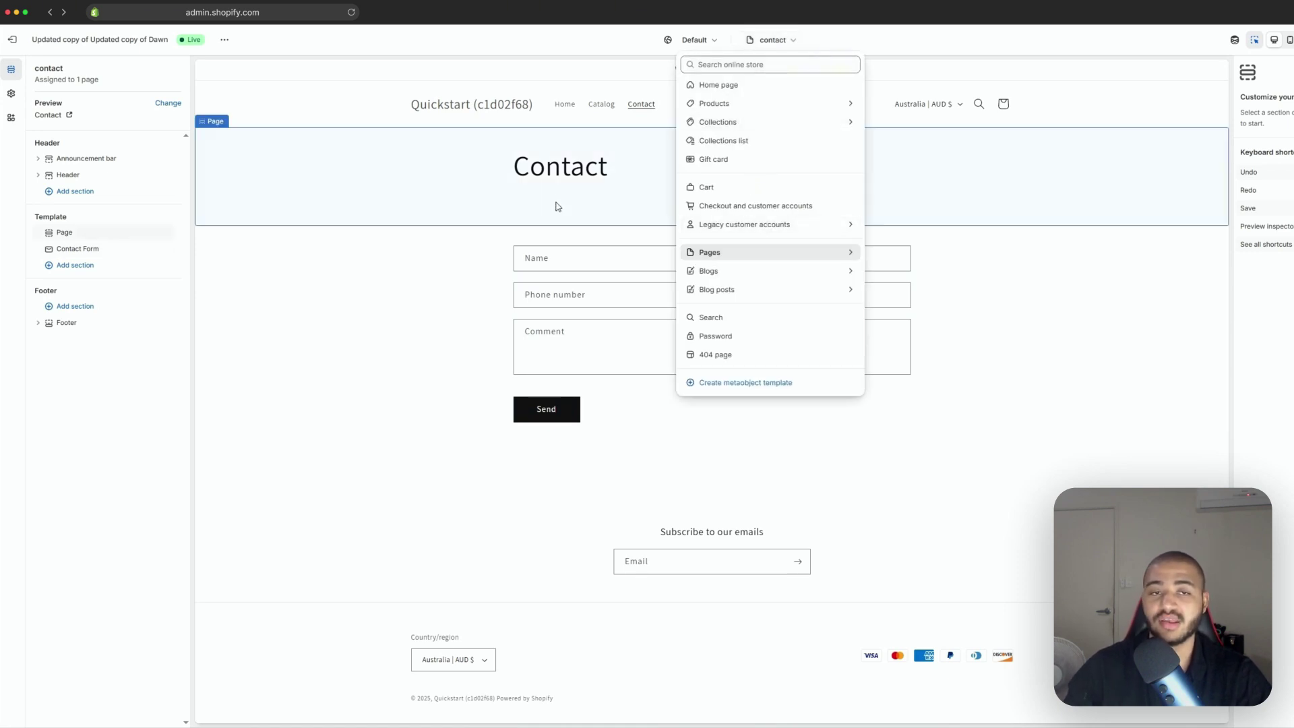
{"action": "left_click", "coordinate": [573, 258]}
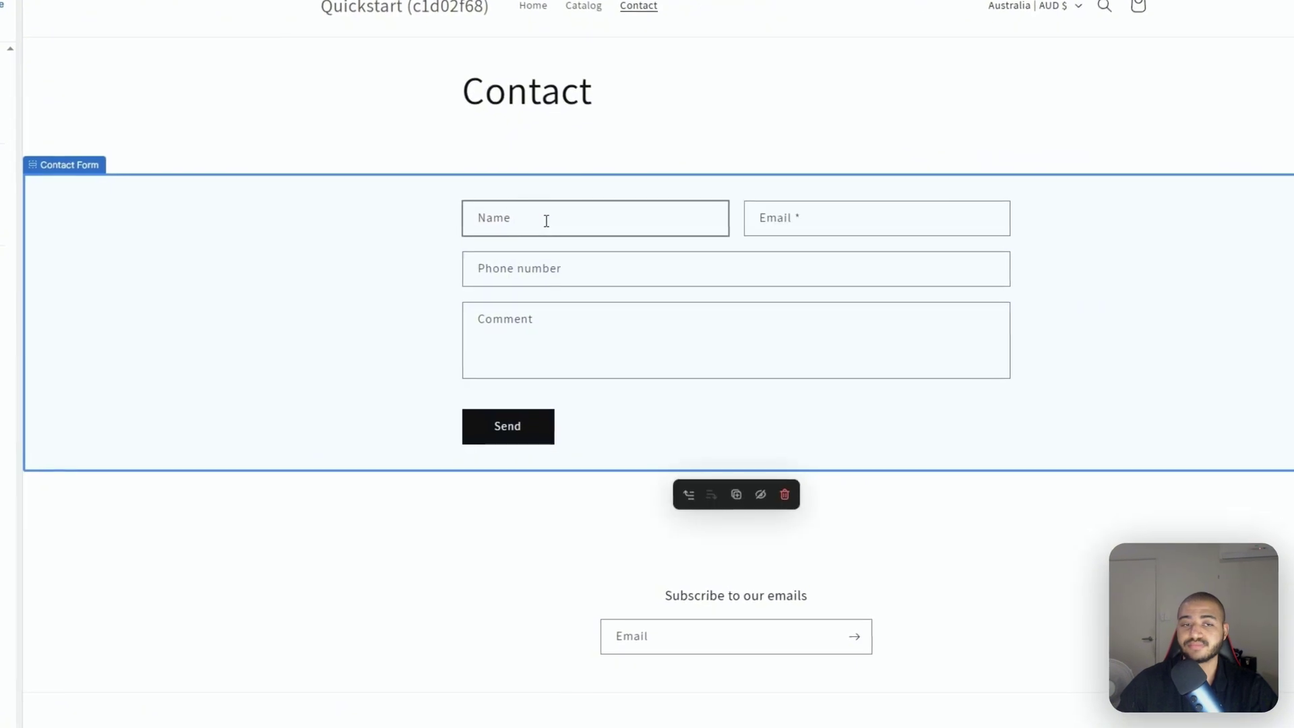
Add the Forms app section to the contact template with Form ID 468528 and hide the theme's default Contact Form section
{"action": "left_click", "coordinate": [125, 246]}
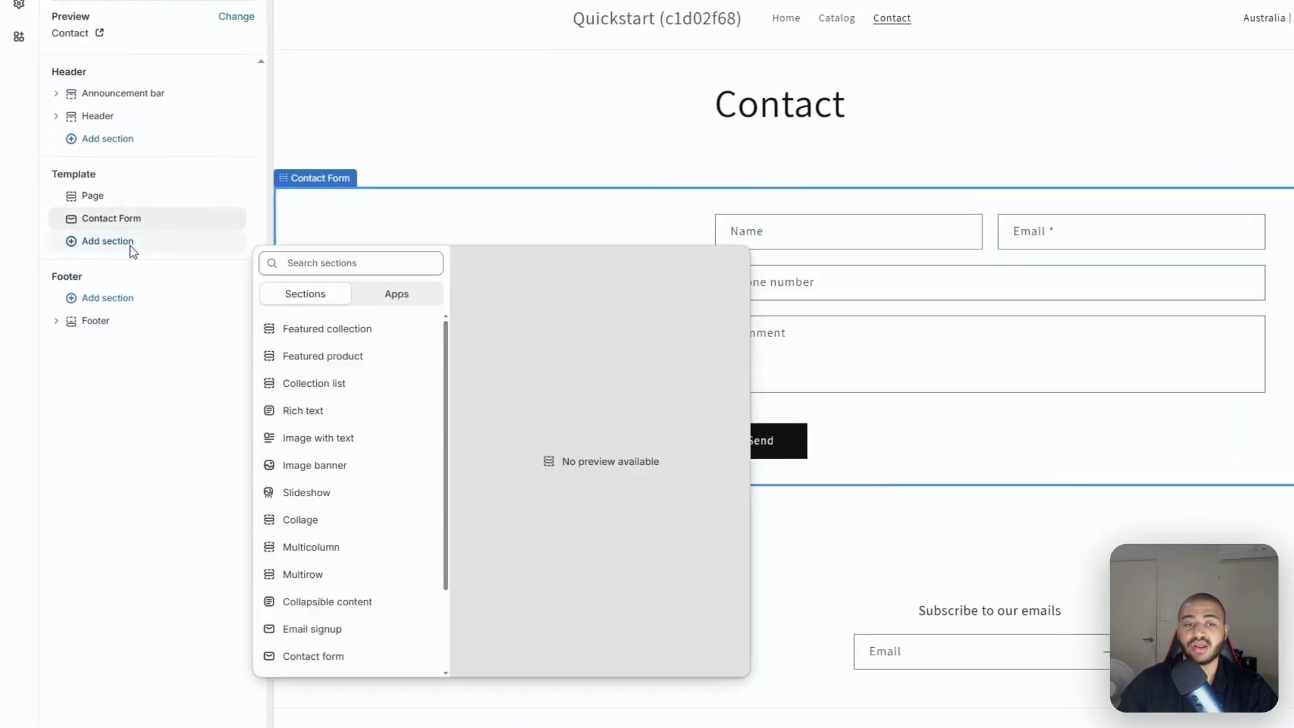
{"action": "left_click", "coordinate": [403, 282]}
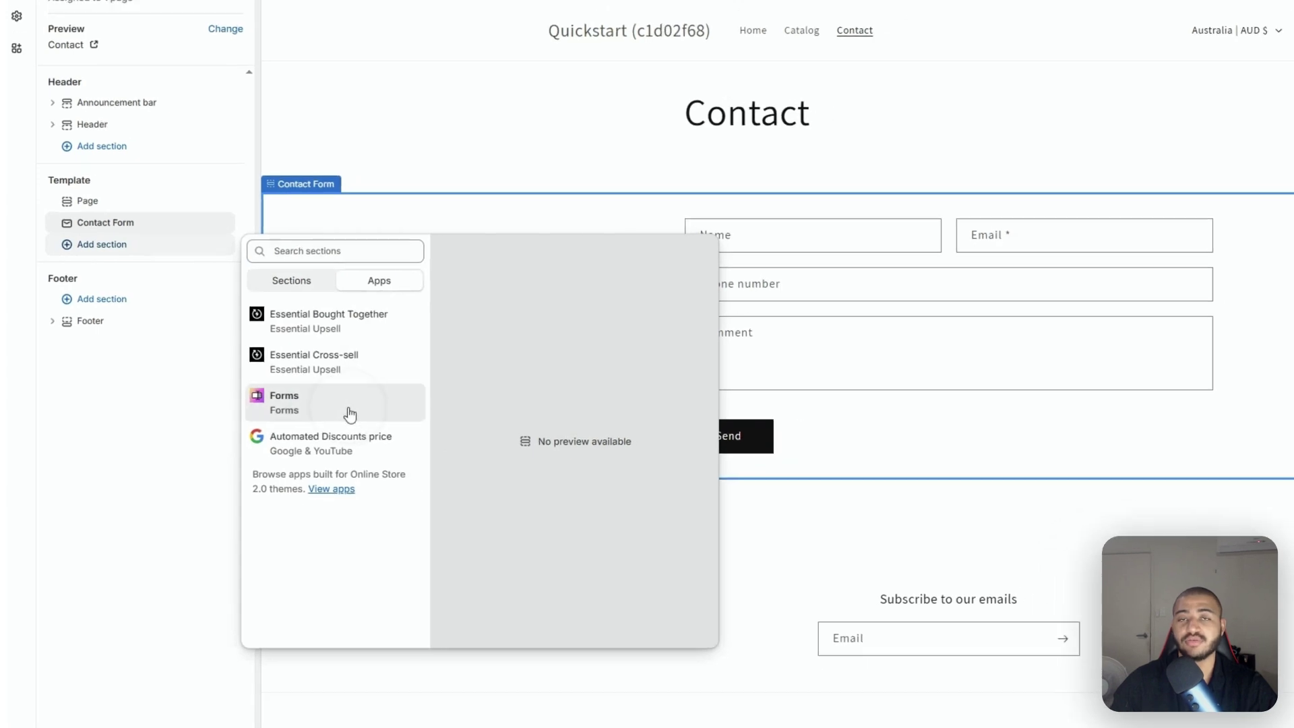
{"action": "left_click", "coordinate": [350, 414]}
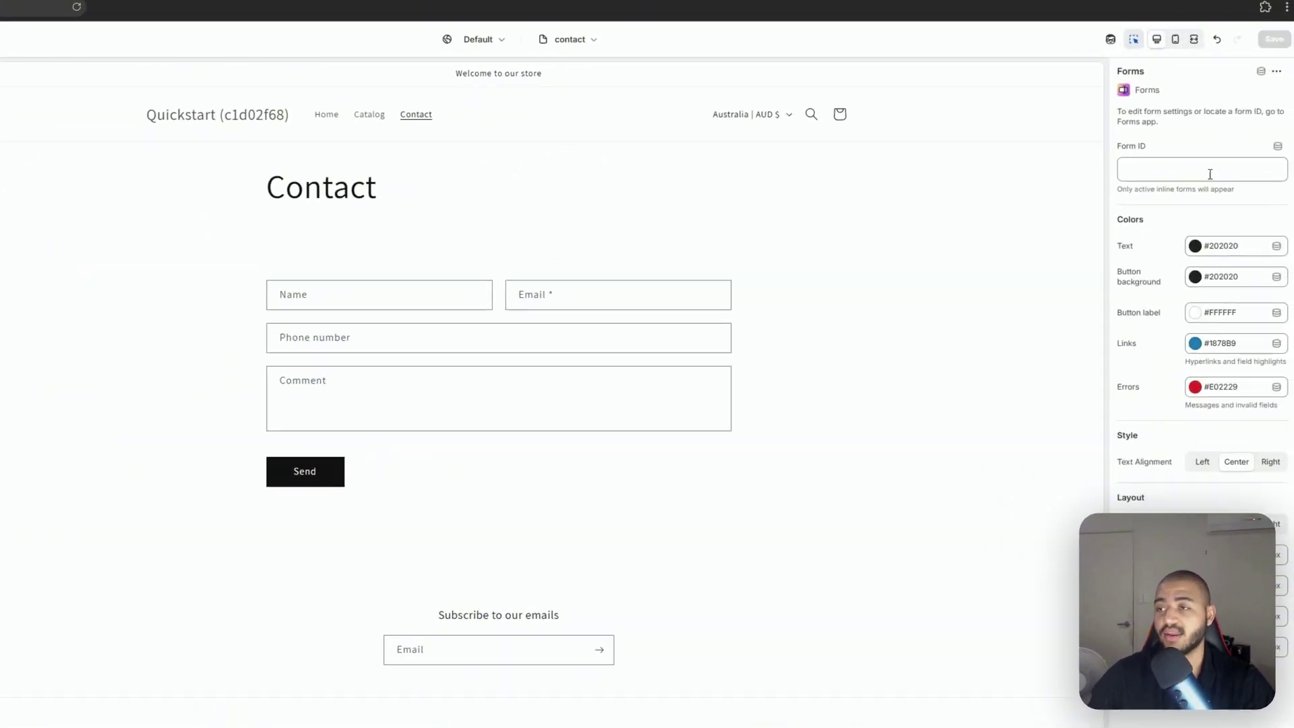
{"action": "left_click", "coordinate": [1210, 174]}
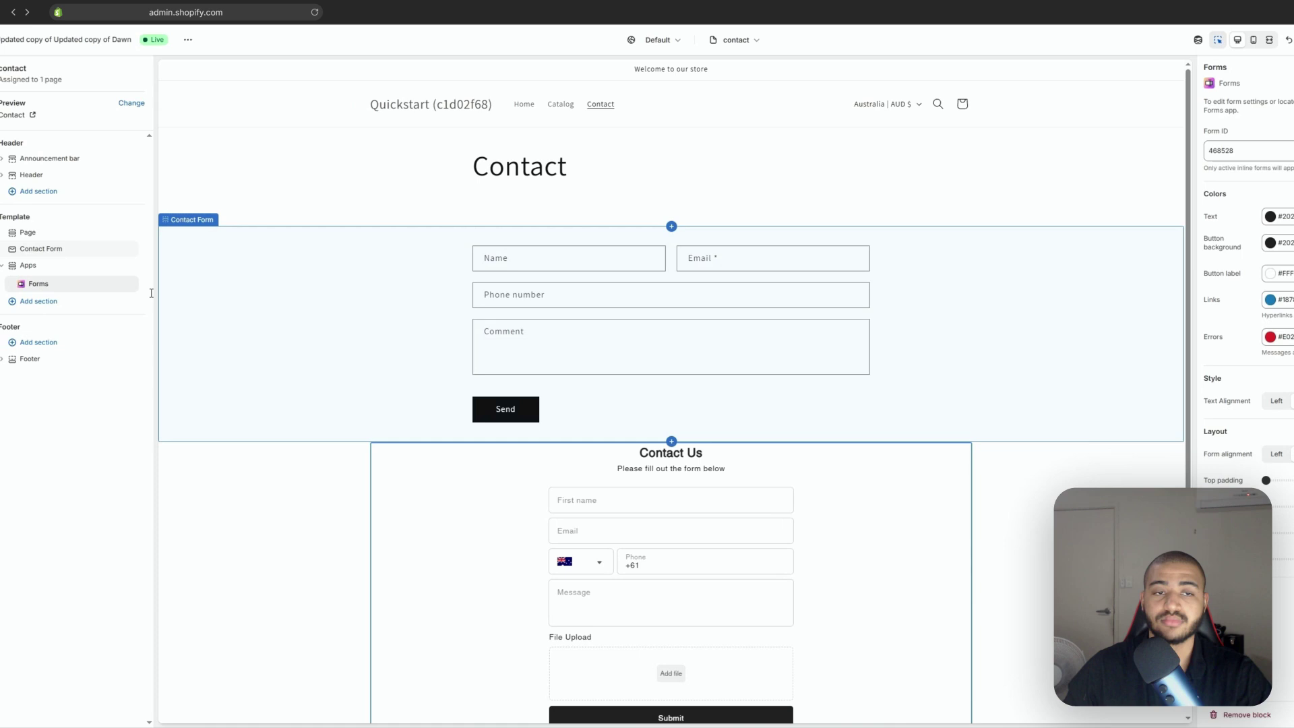
{"action": "left_click", "coordinate": [130, 249]}
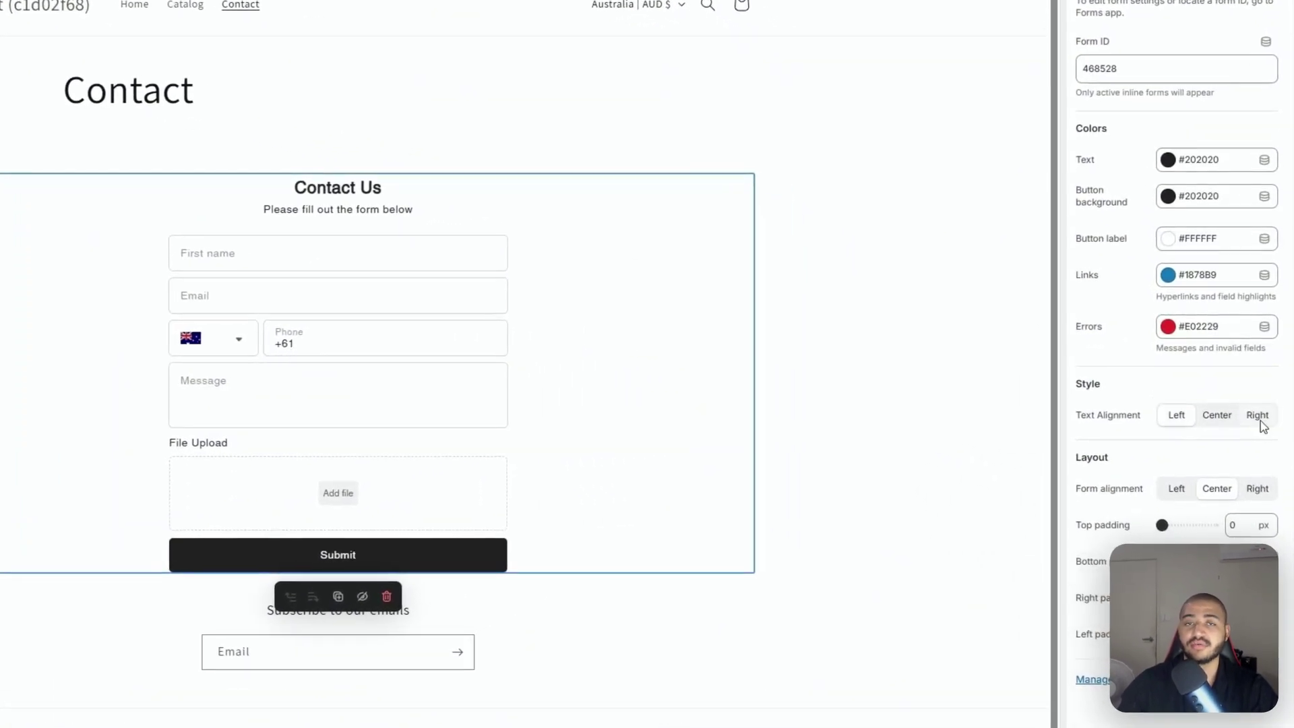
Try right text alignment on the Forms block, return it to center, and set the top padding to 32 px
{"action": "left_click", "coordinate": [1260, 418]}
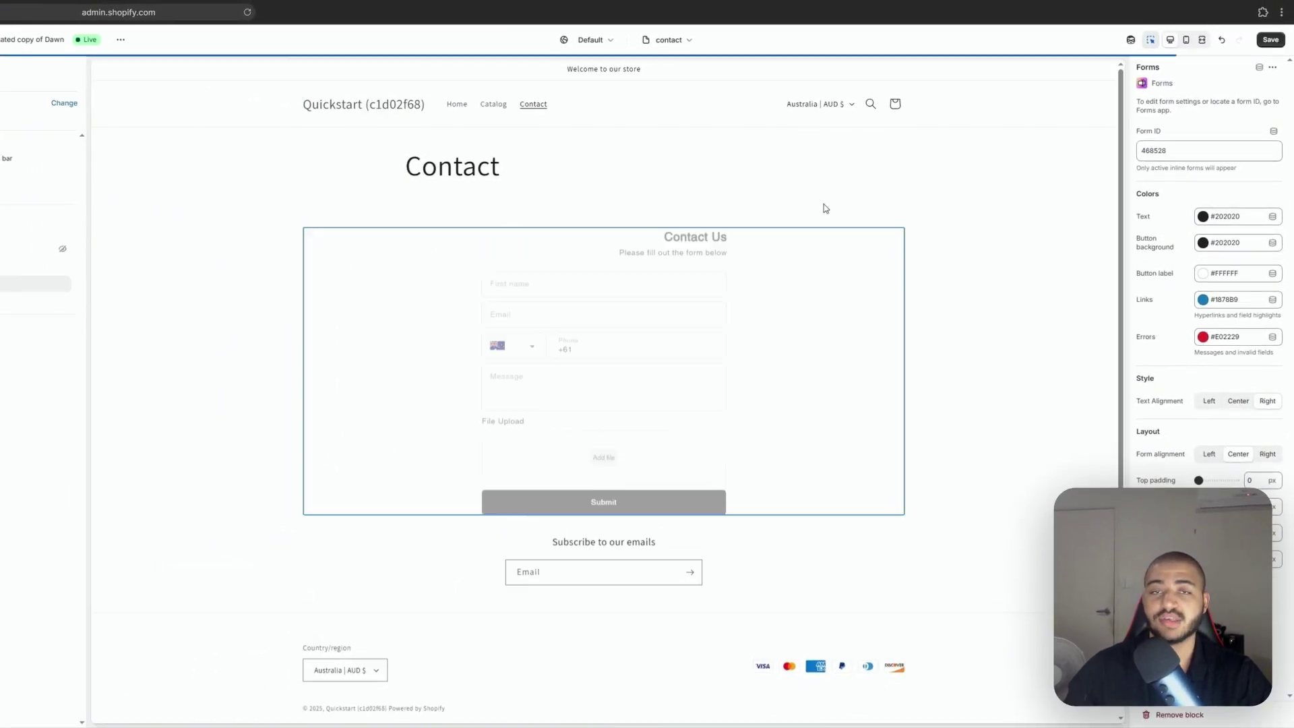
{"action": "left_click", "coordinate": [1237, 402]}
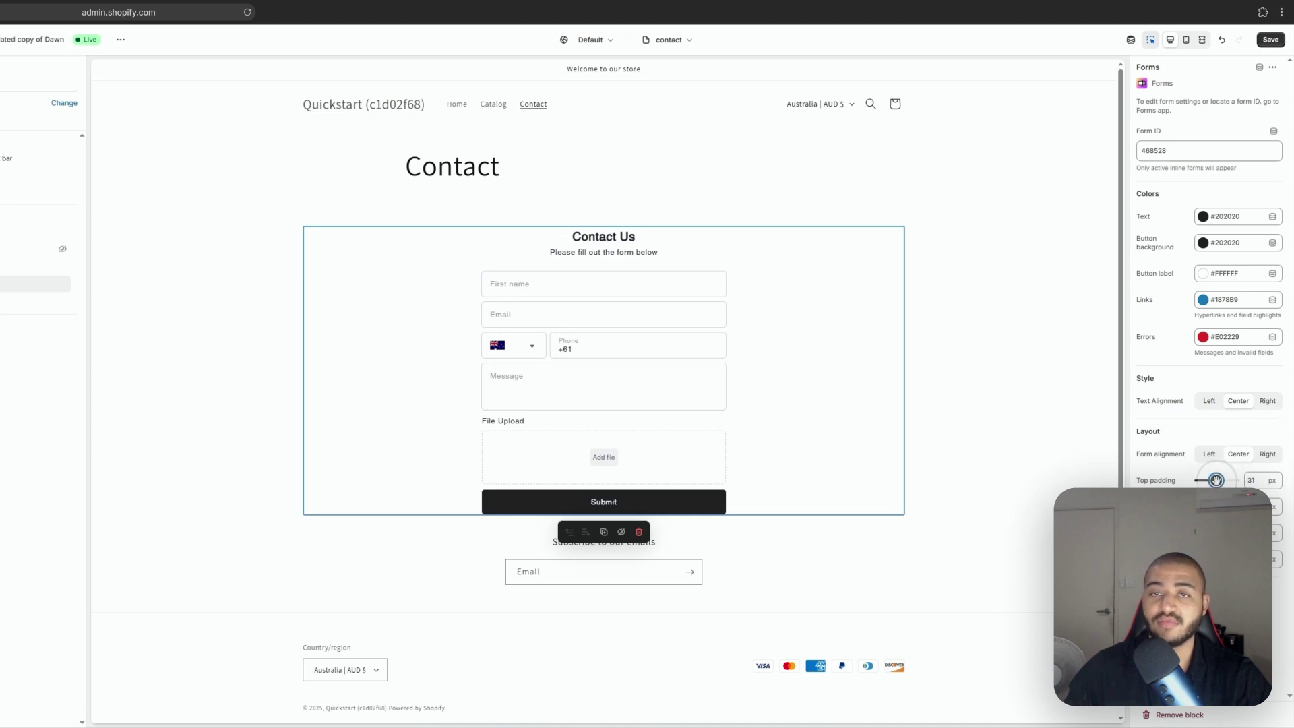
{"action": "key", "text": "super+s"}
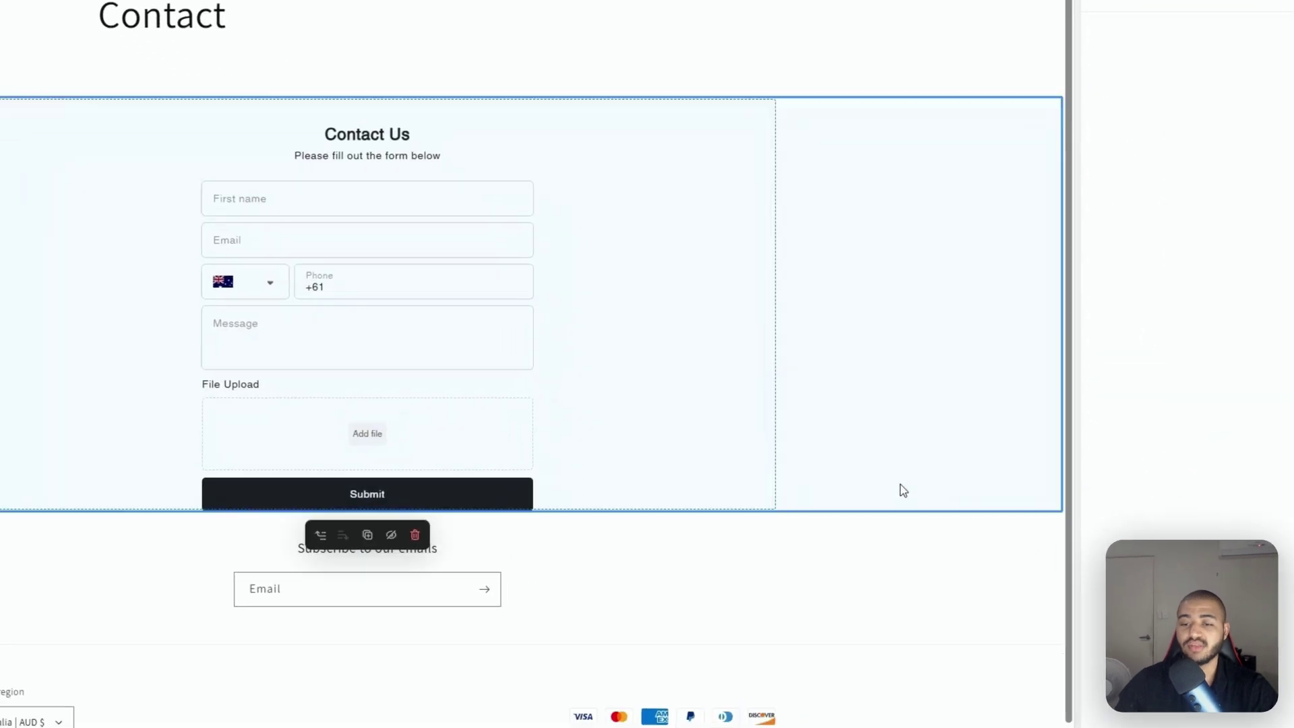
Increase the Forms block's bottom padding to separate it from the email signup, and save the theme changes
{"action": "scroll", "coordinate": [742, 526], "scroll_direction": "down", "scroll_amount": 2}
{"action": "left_click", "coordinate": [670, 549]}
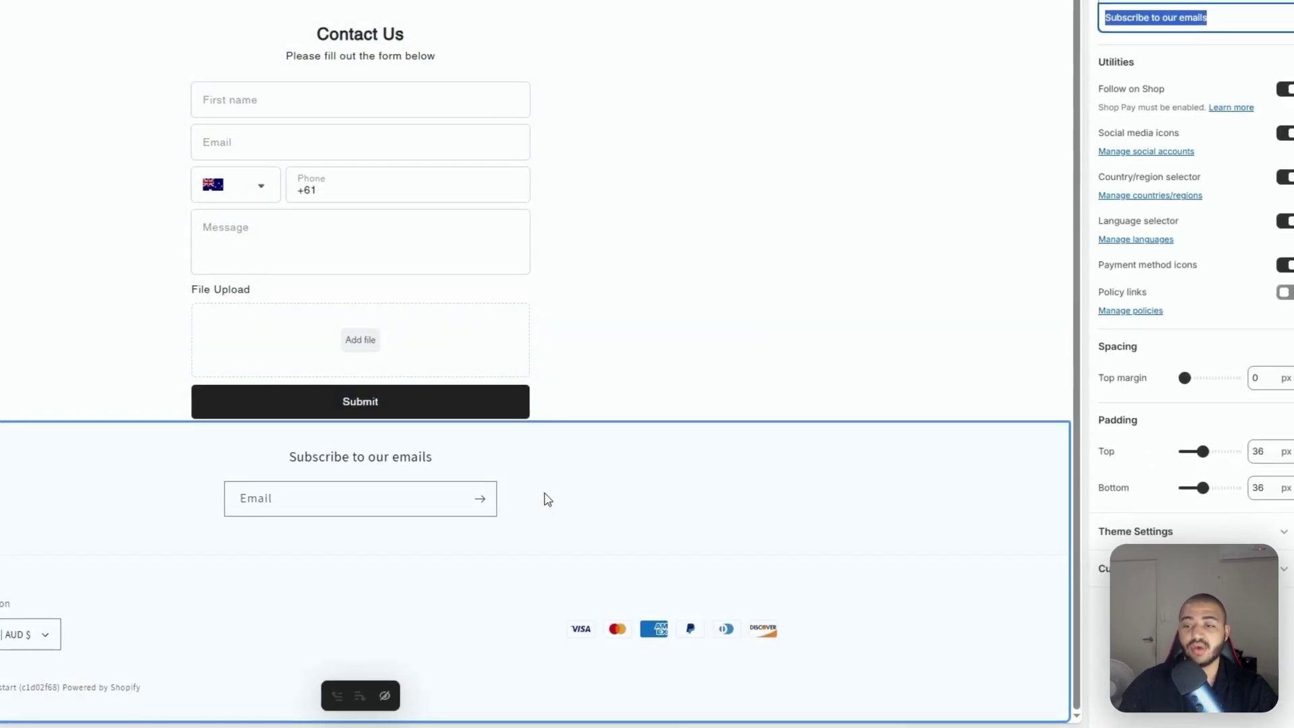
{"action": "left_click", "coordinate": [858, 284]}
{"action": "left_click", "coordinate": [659, 237]}
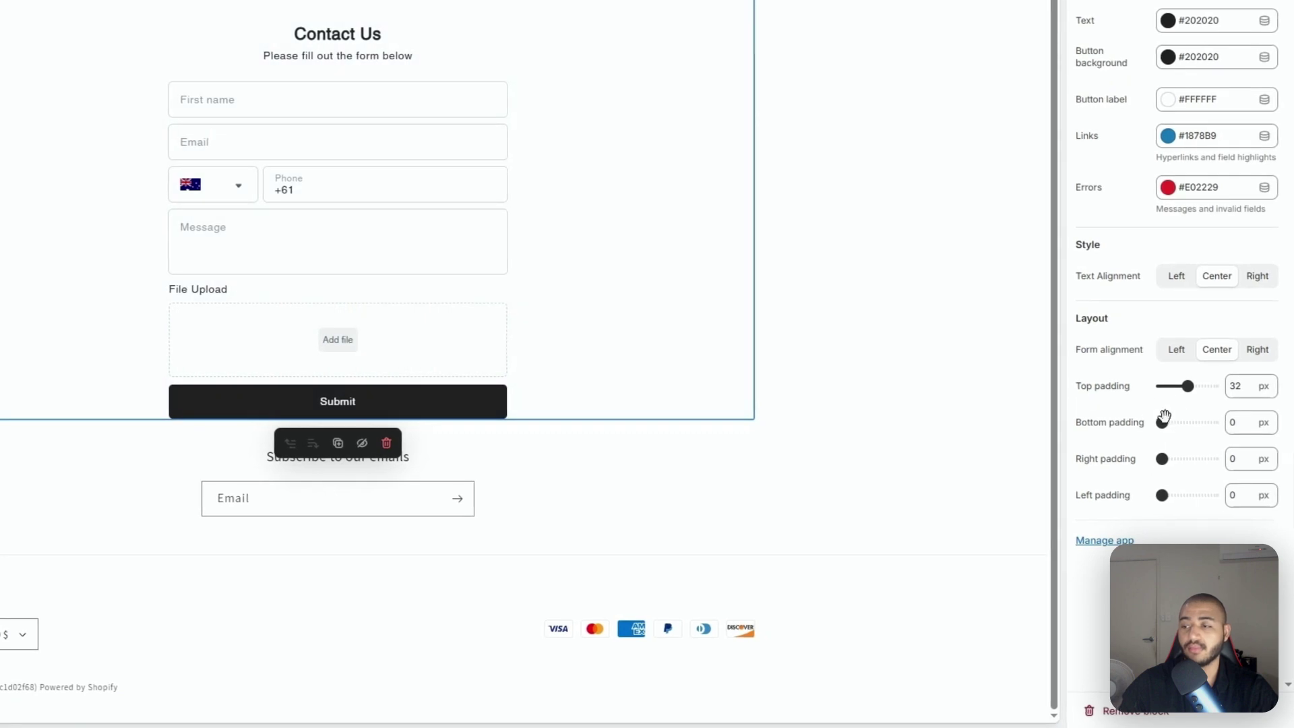
{"action": "left_click_drag", "start_coordinate": [1163, 422], "coordinate": [1185, 422]}
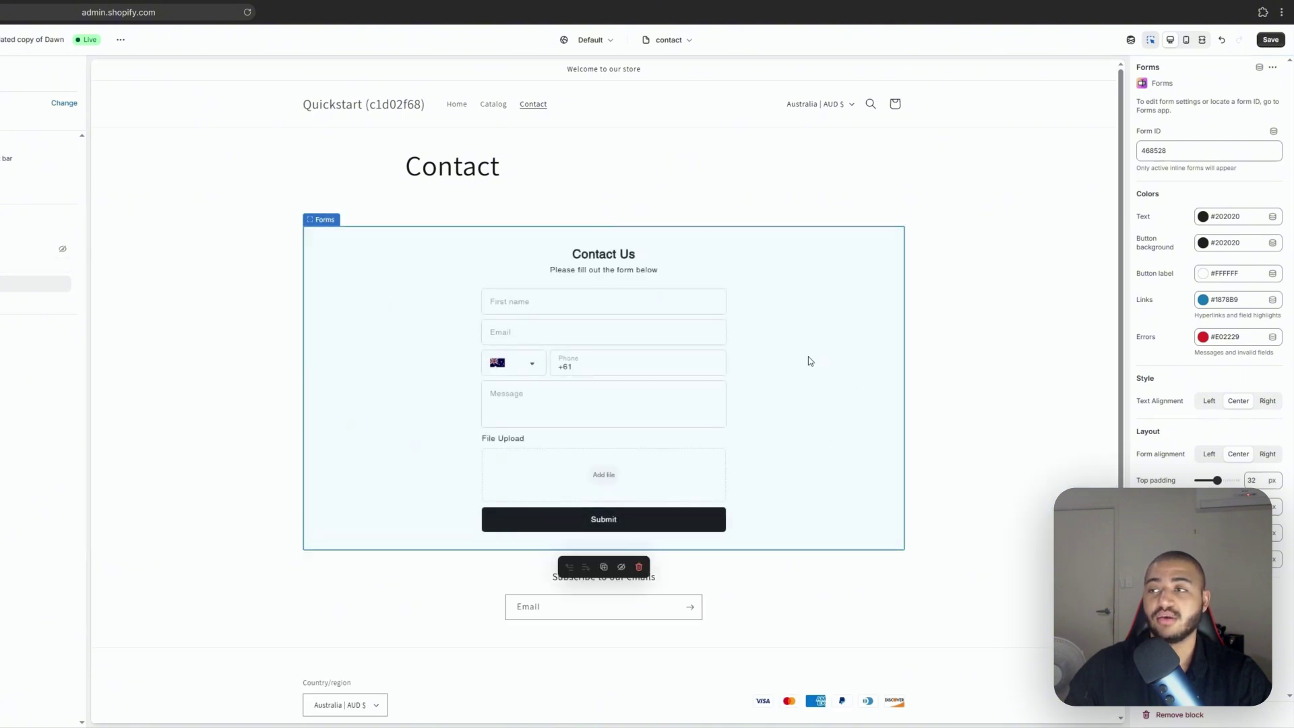
{"action": "left_click", "coordinate": [1267, 42]}
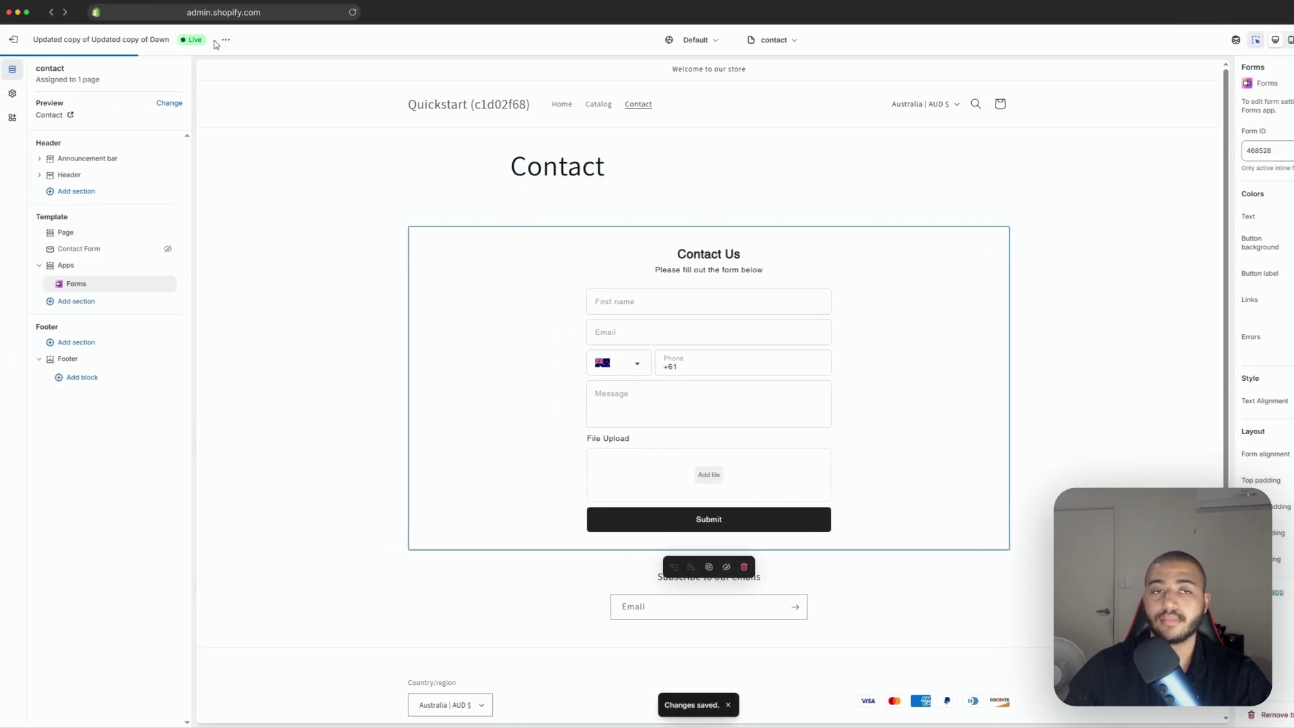
View the contact page on the storefront and check the embedded form's First name and Email fields
{"action": "left_click", "coordinate": [225, 41]}
{"action": "left_click", "coordinate": [156, 142]}
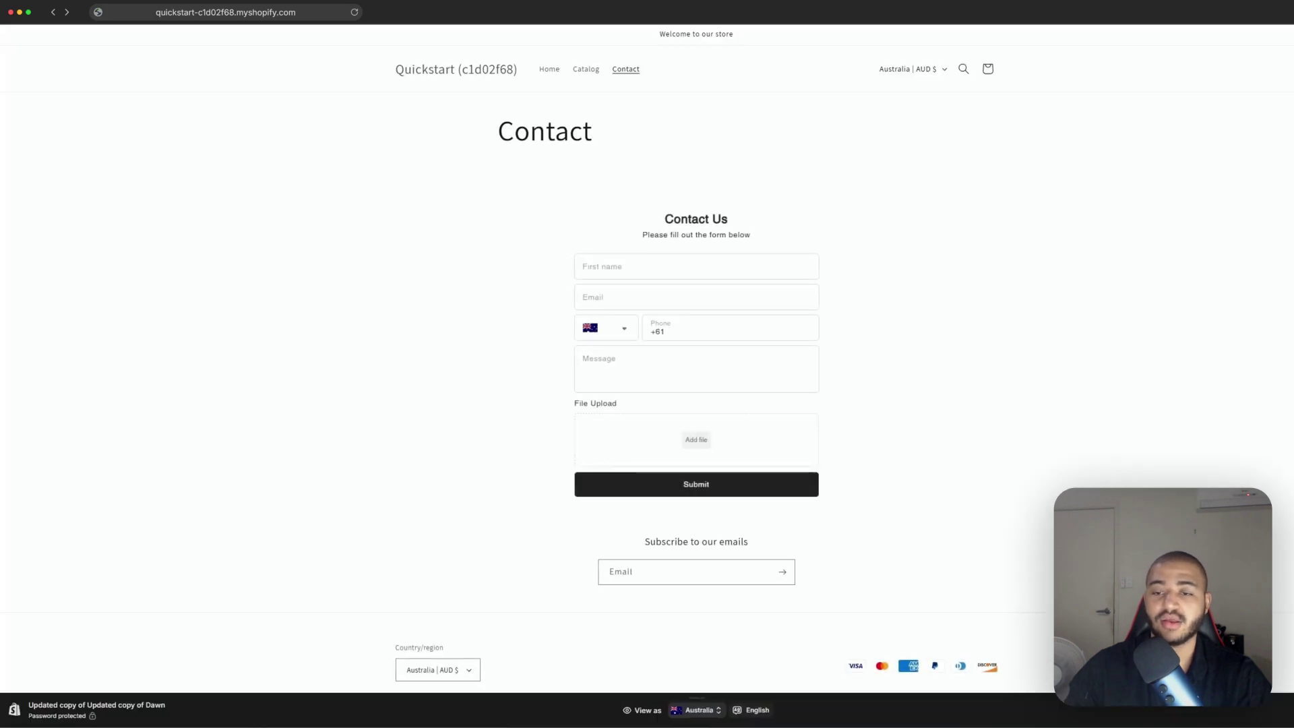
{"action": "left_click", "coordinate": [699, 273]}
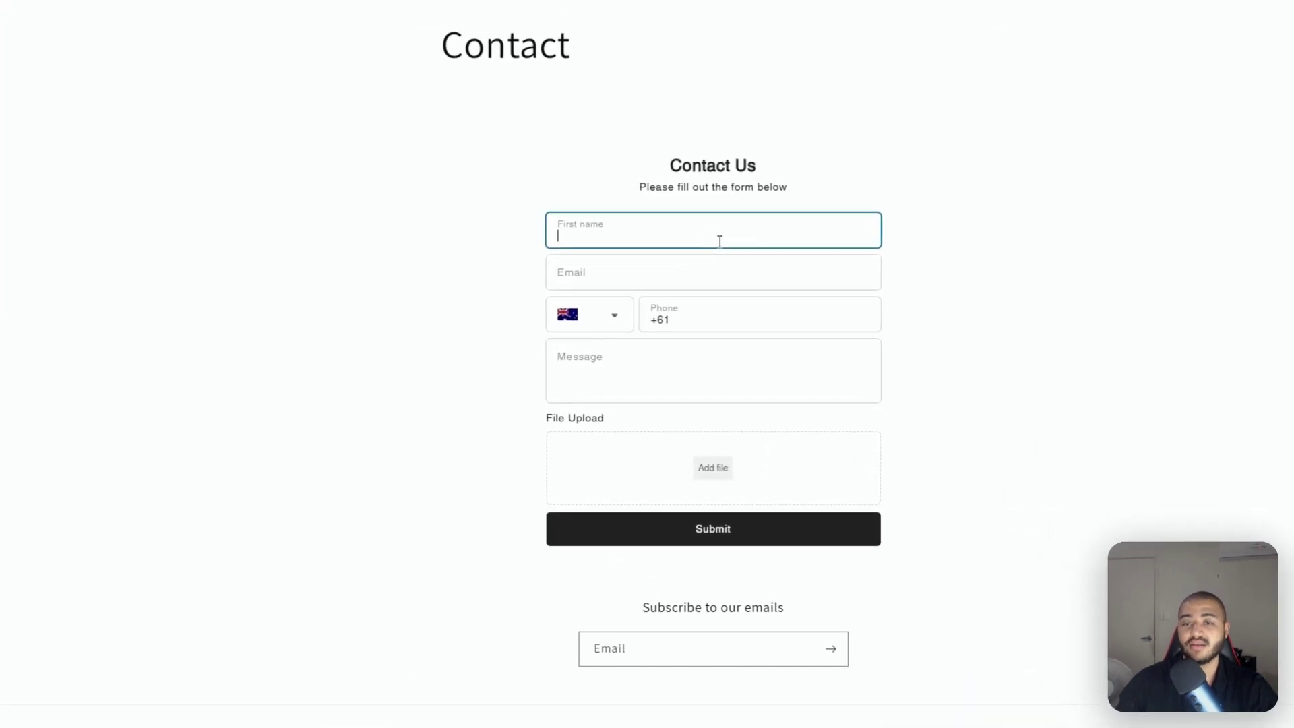
{"action": "left_click", "coordinate": [710, 267]}
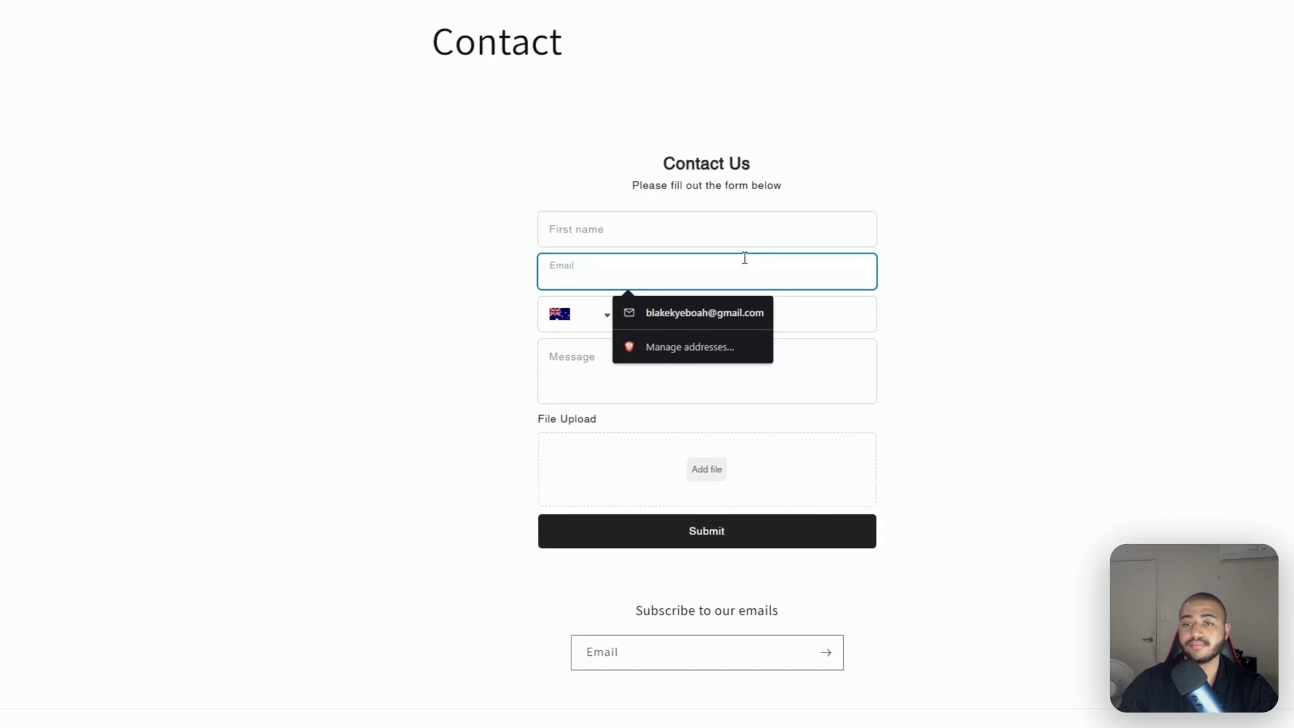